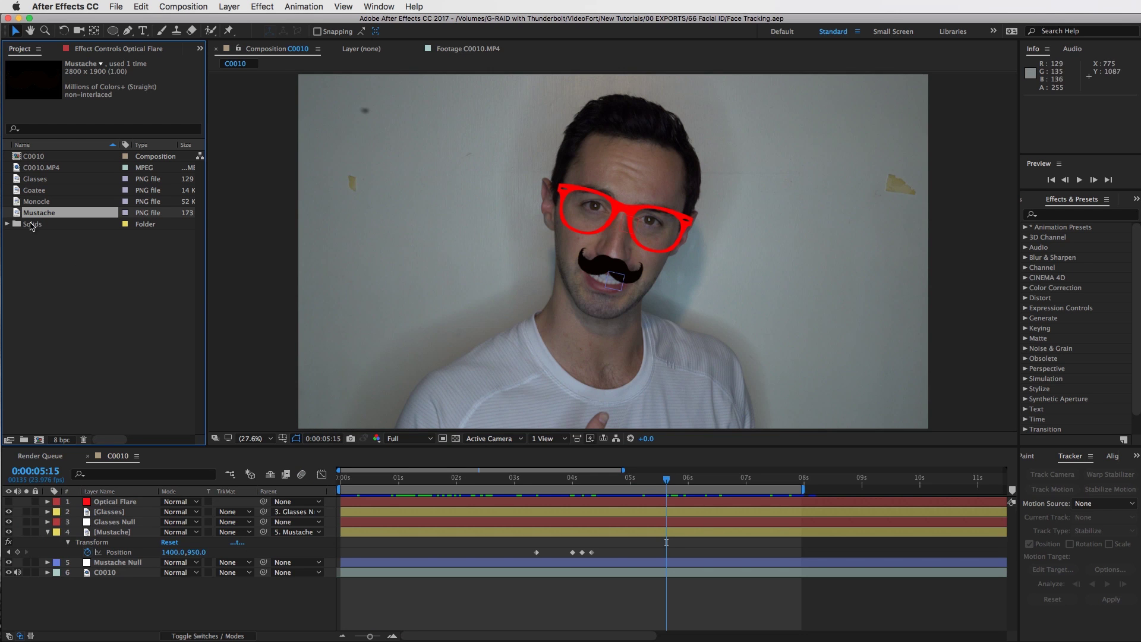
Step: Create a new composition from C0010.MP4, preview it, and return to frame 0 with the Ellipse tool
left_click_drag(32, 168, 40, 440)
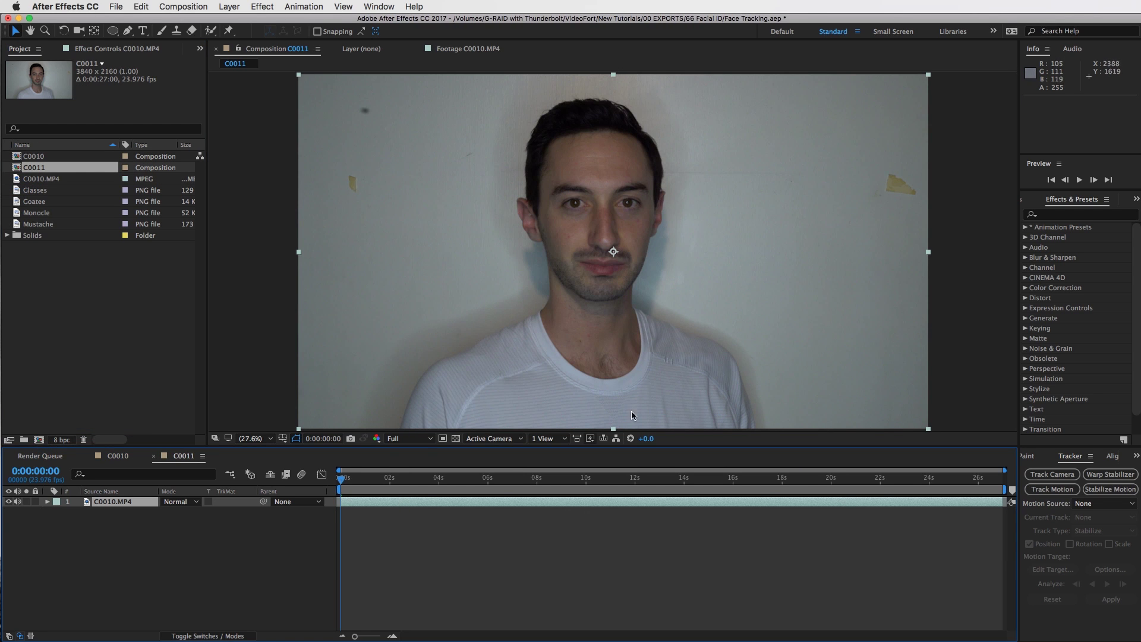
left_click_drag(395, 479, 362, 479)
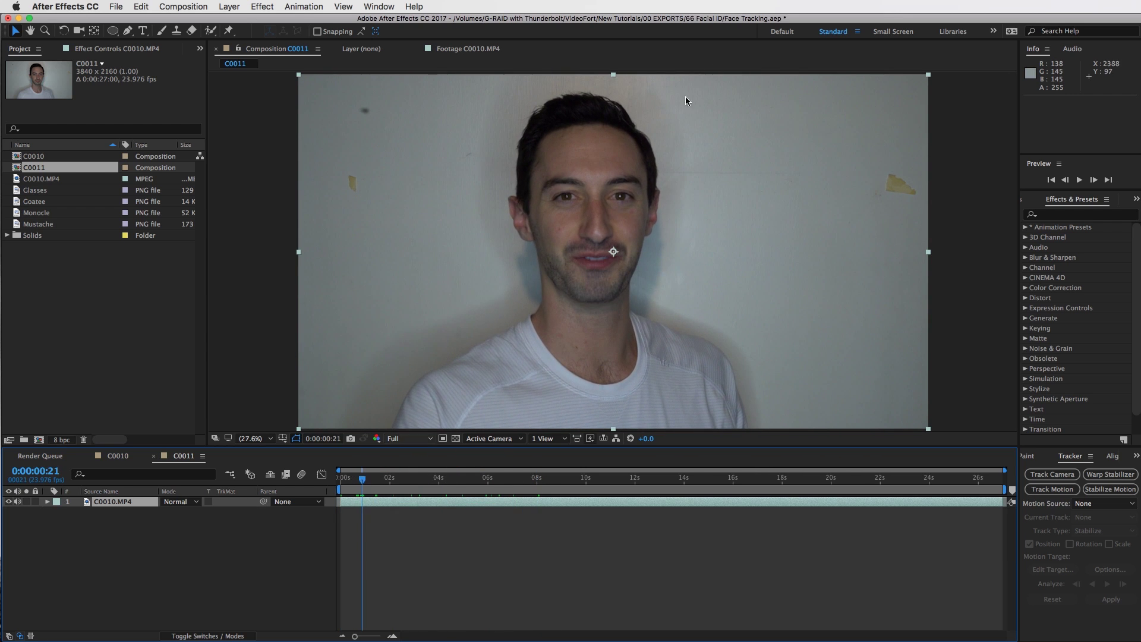
left_click(440, 500)
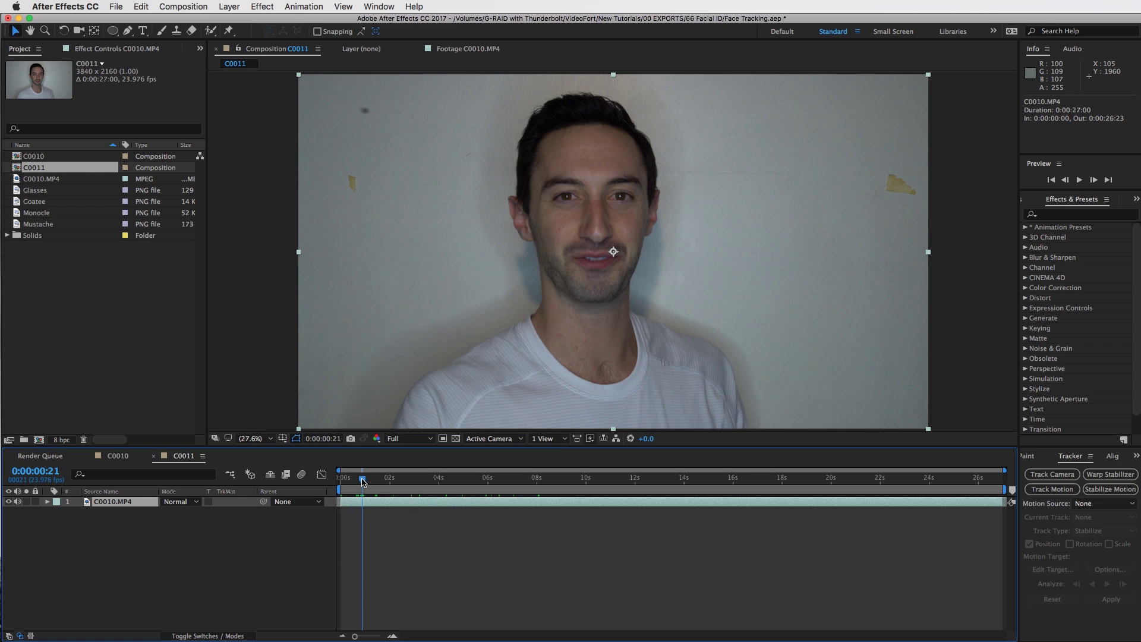
left_click_drag(362, 479, 306, 486)
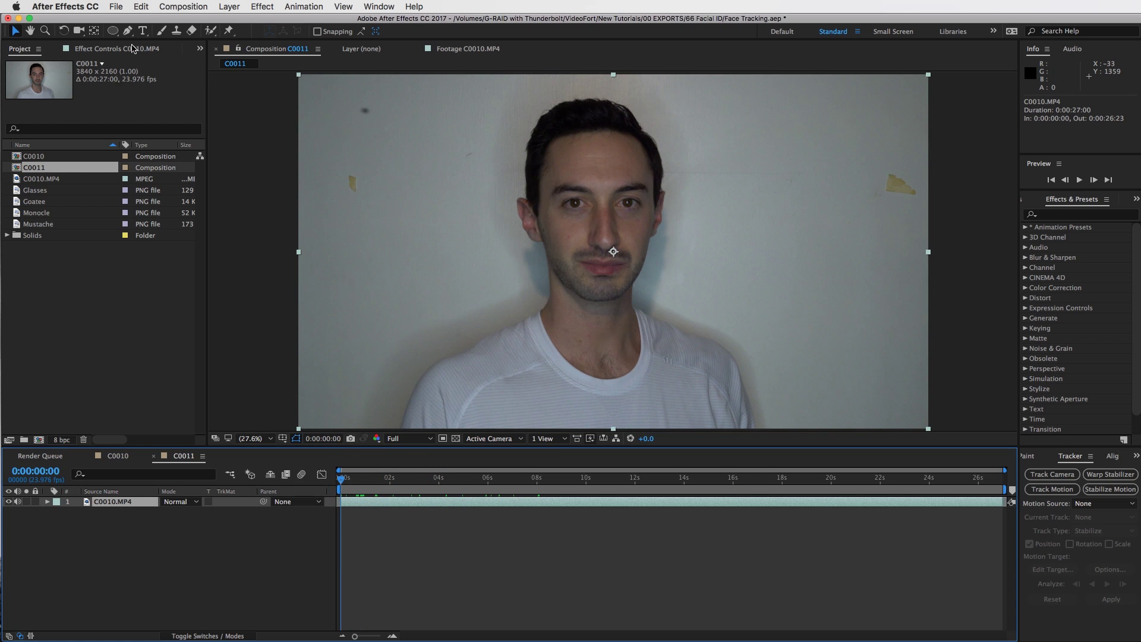
left_click(113, 31)
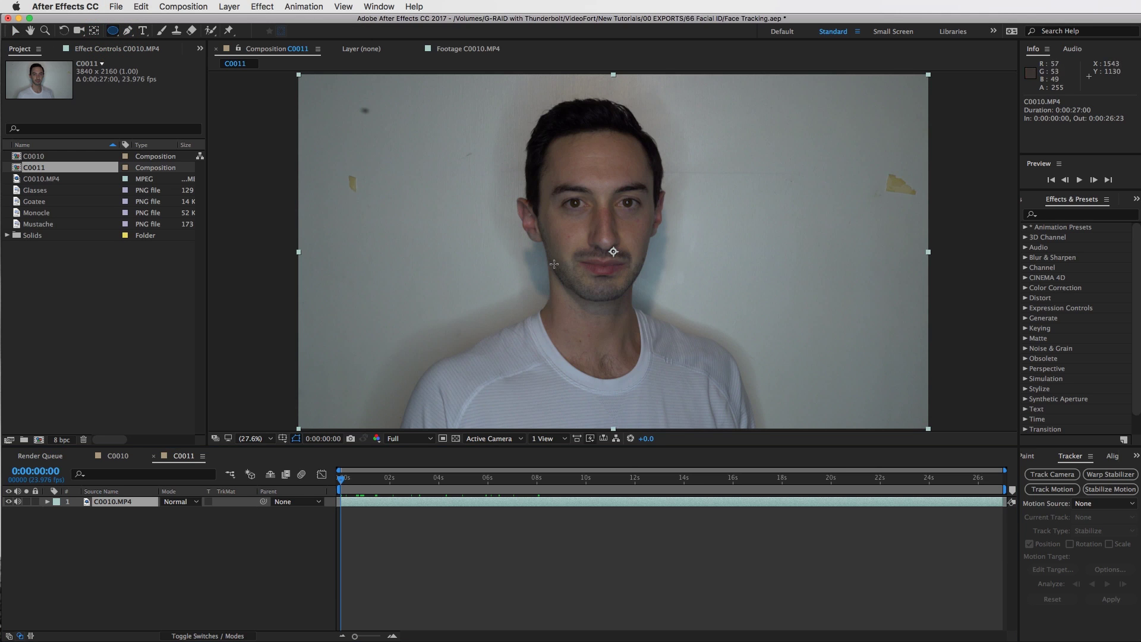
Step: Draw an oval mask over the man's face
left_click_drag(554, 142, 651, 298)
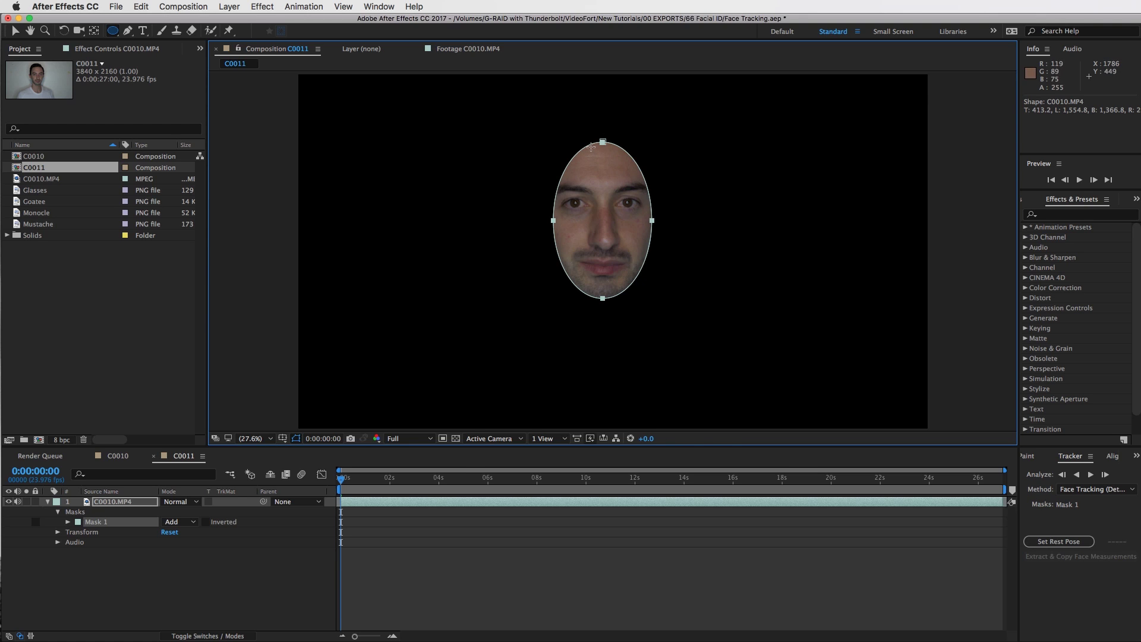
key("v")
left_click(497, 222)
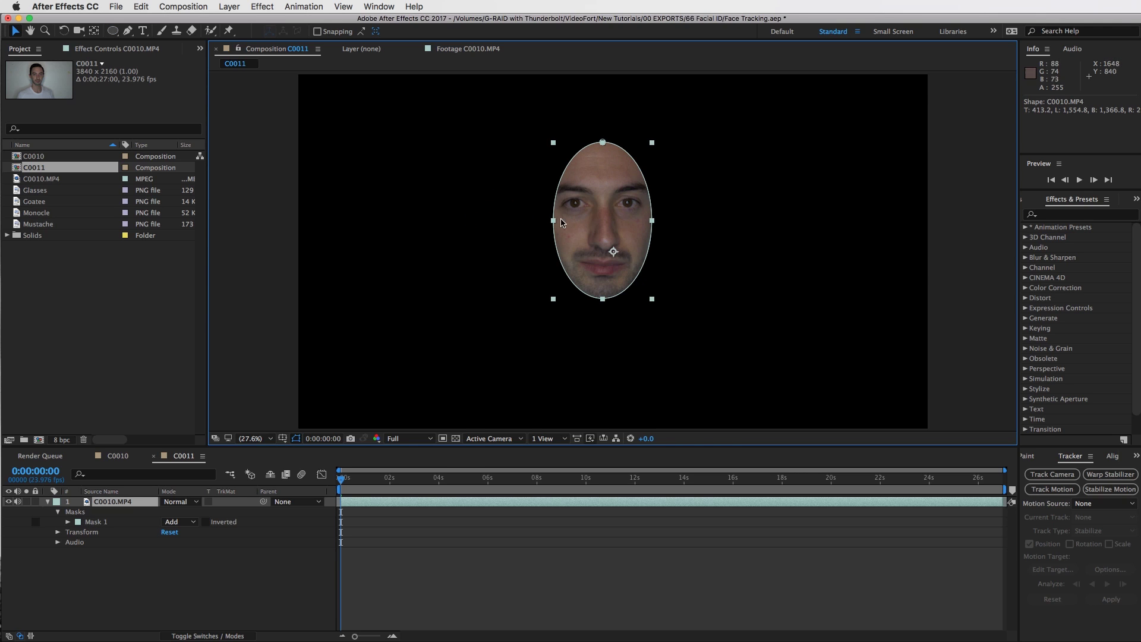
Step: Nudge the mask's left, right, top and bottom points so it spans hairline to chin
mouse_move(553, 221)
left_mouse_down()
mouse_move(523, 218)
mouse_move(543, 219)
left_mouse_up()
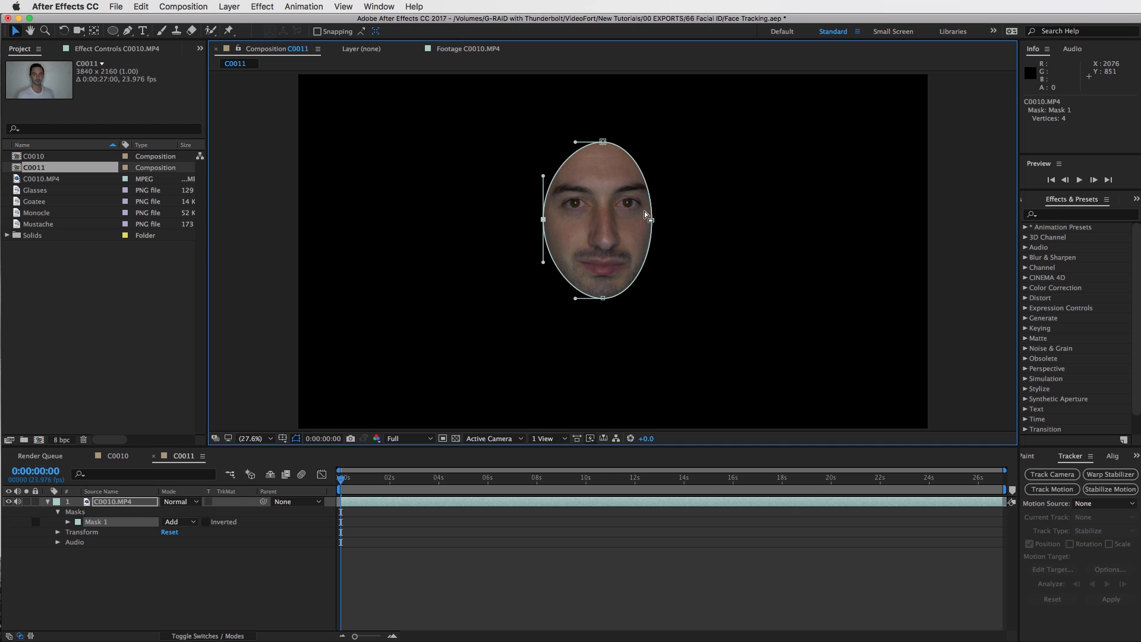
mouse_move(652, 222)
left_mouse_down()
mouse_move(669, 216)
mouse_move(652, 216)
left_mouse_up()
mouse_move(604, 142)
left_mouse_down()
mouse_move(597, 108)
mouse_move(601, 135)
left_mouse_up()
left_click_drag(603, 299, 602, 302)
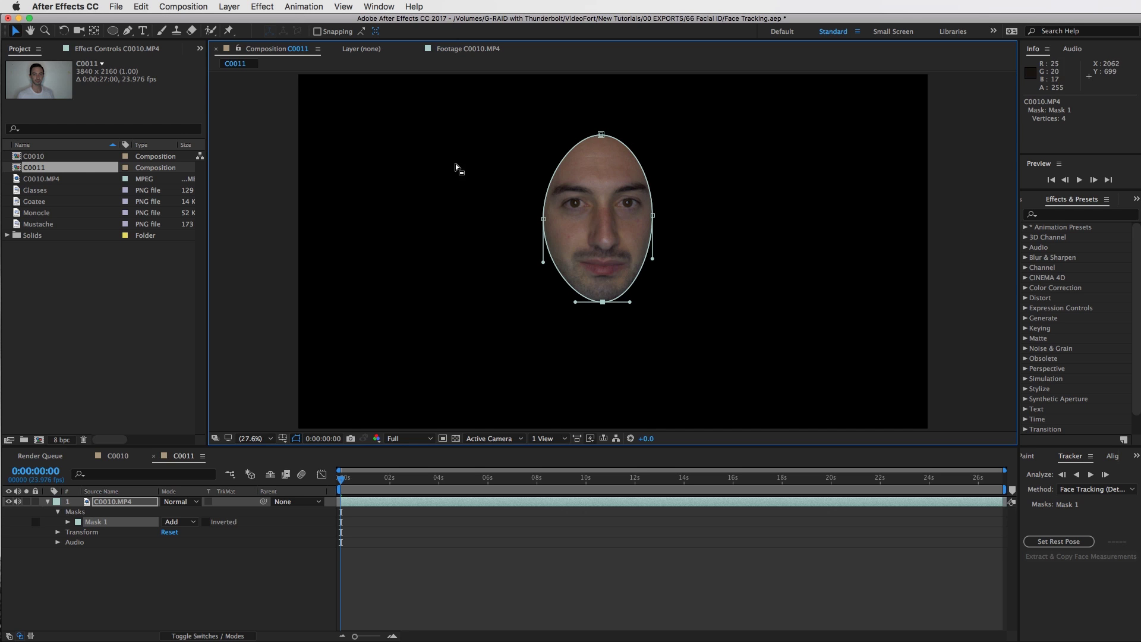
Step: Open the Tracker panel, keep Face Tracking (Detailed Features), and analyze the clip forward
left_click(231, 6)
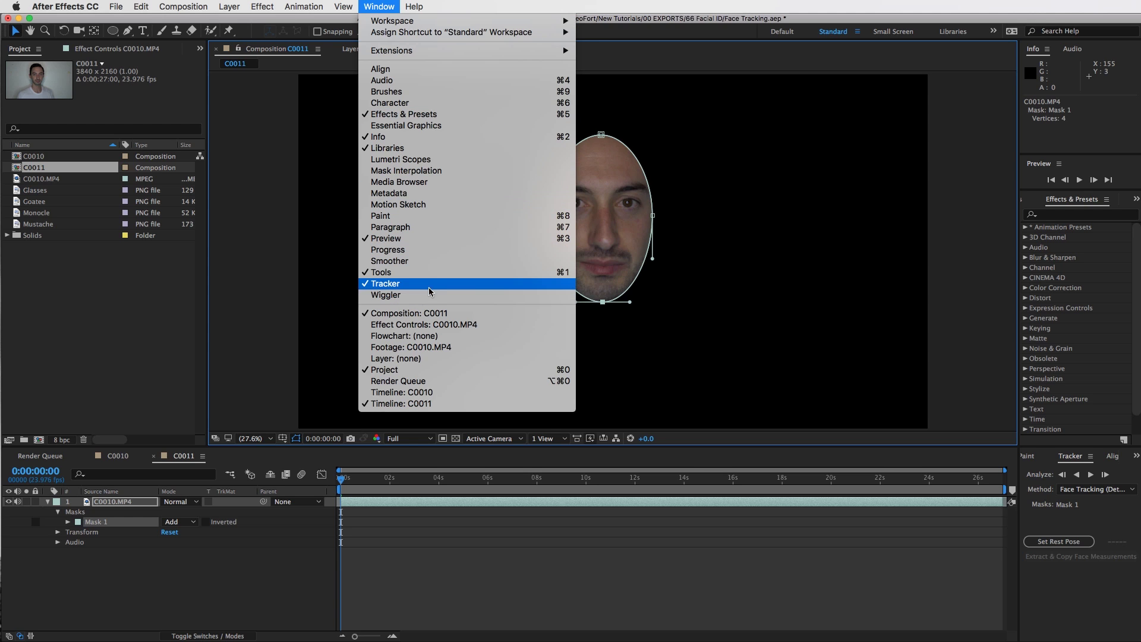
left_click(390, 284)
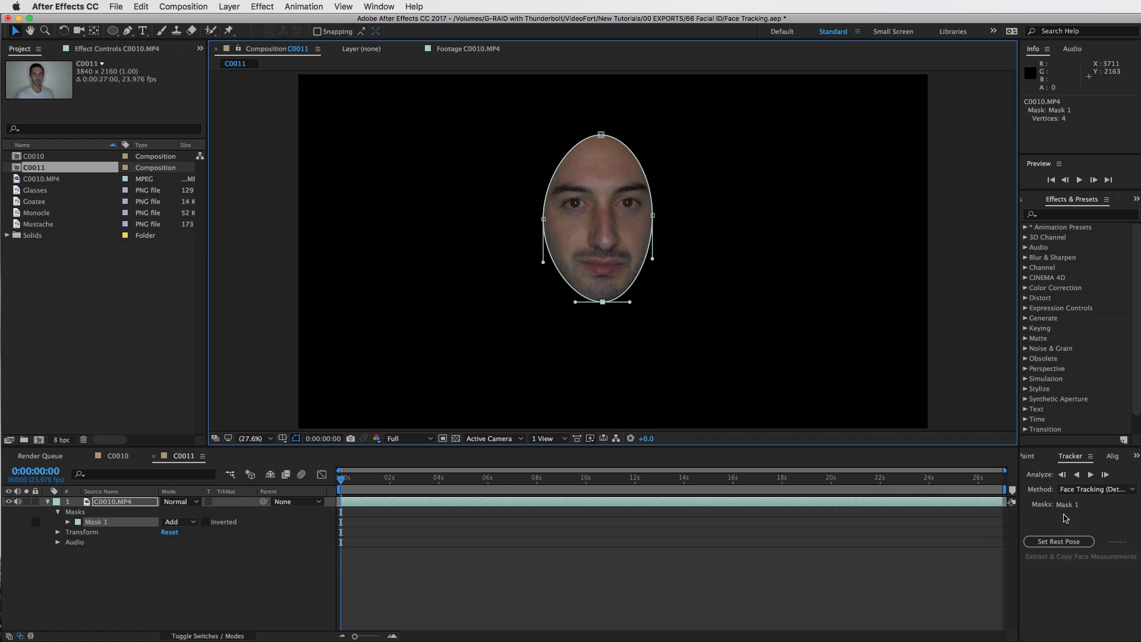
left_click(1086, 489)
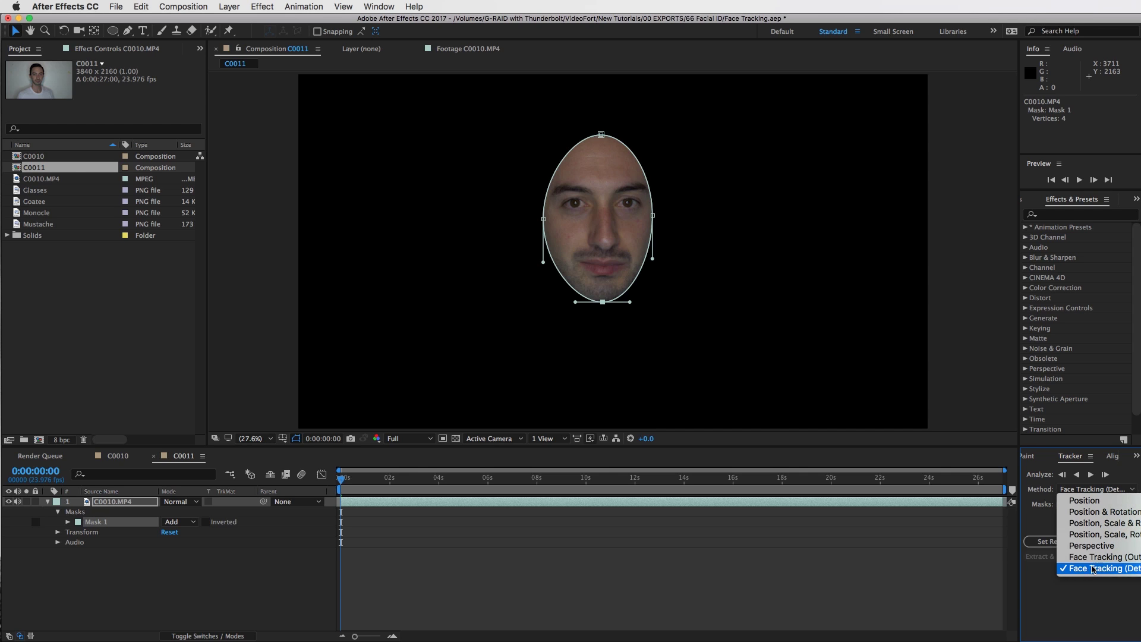
left_click(1073, 591)
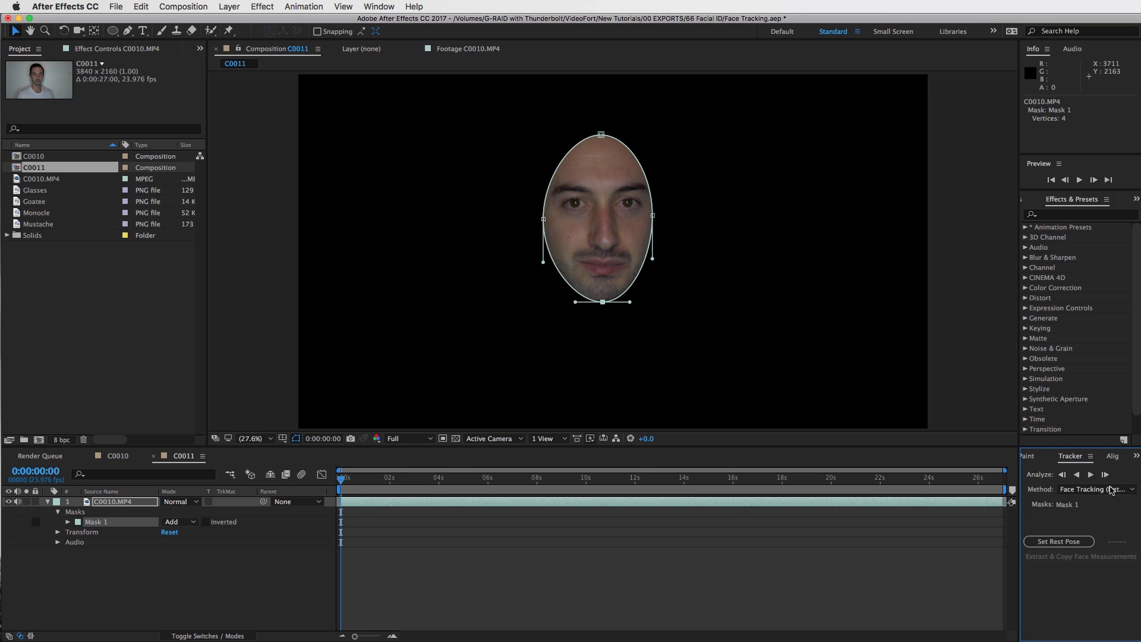
left_click(1091, 476)
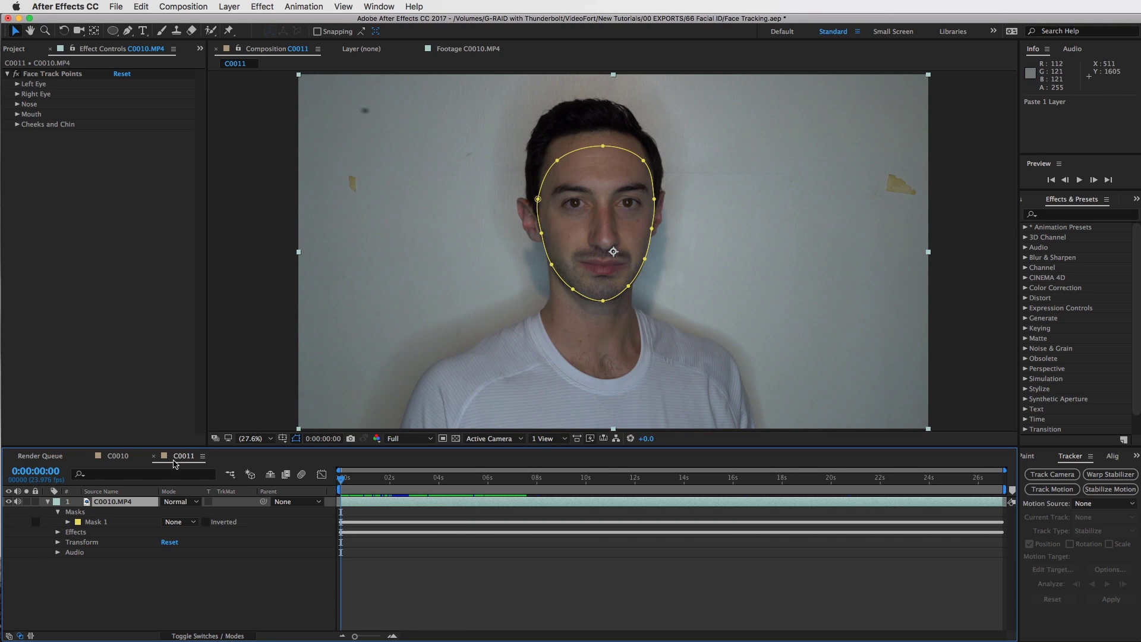
left_click(180, 523)
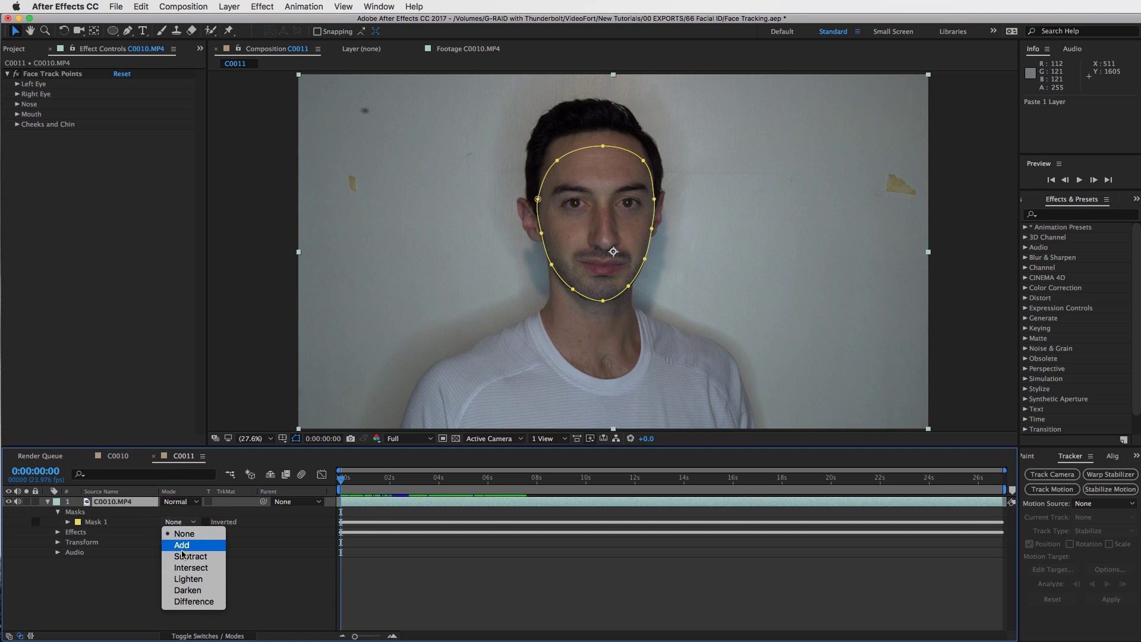
left_click(184, 545)
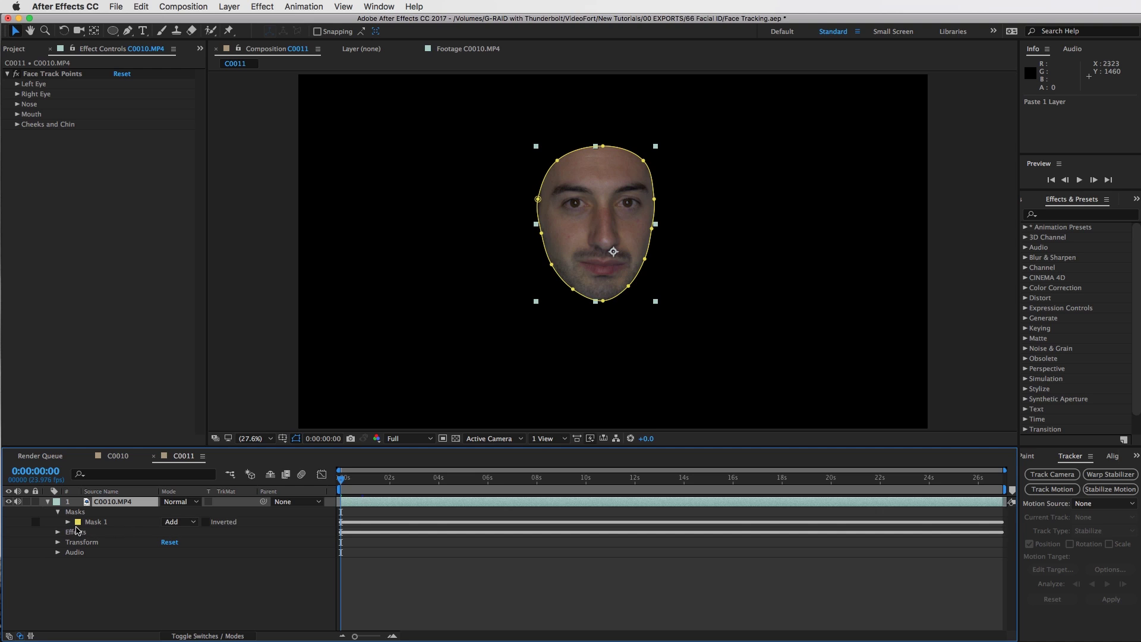
left_click(175, 522)
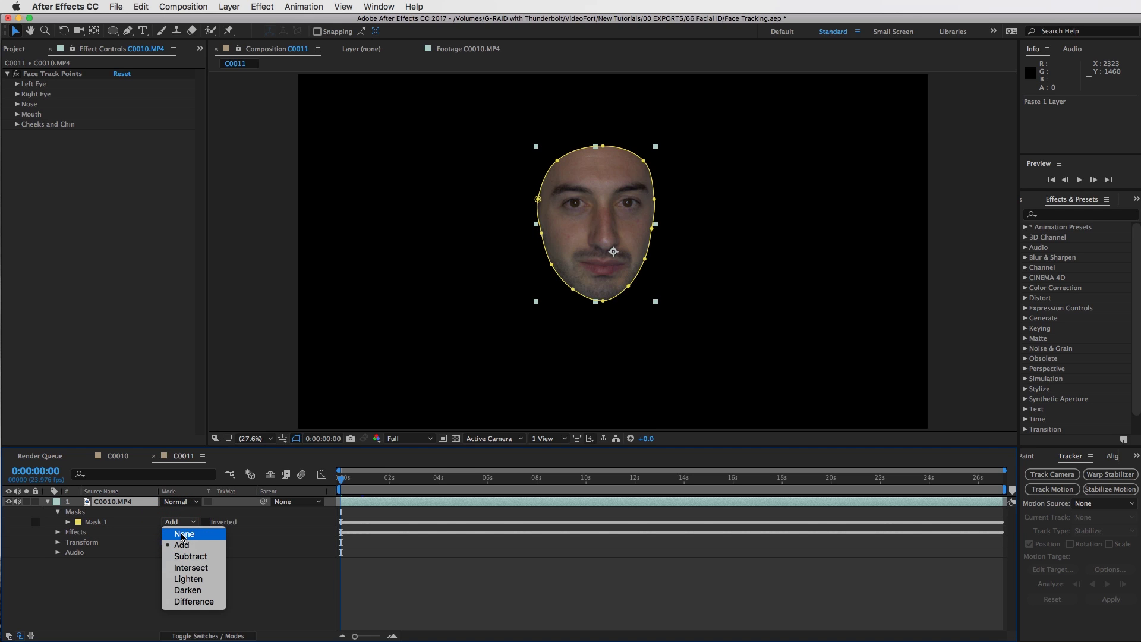
left_click(181, 534)
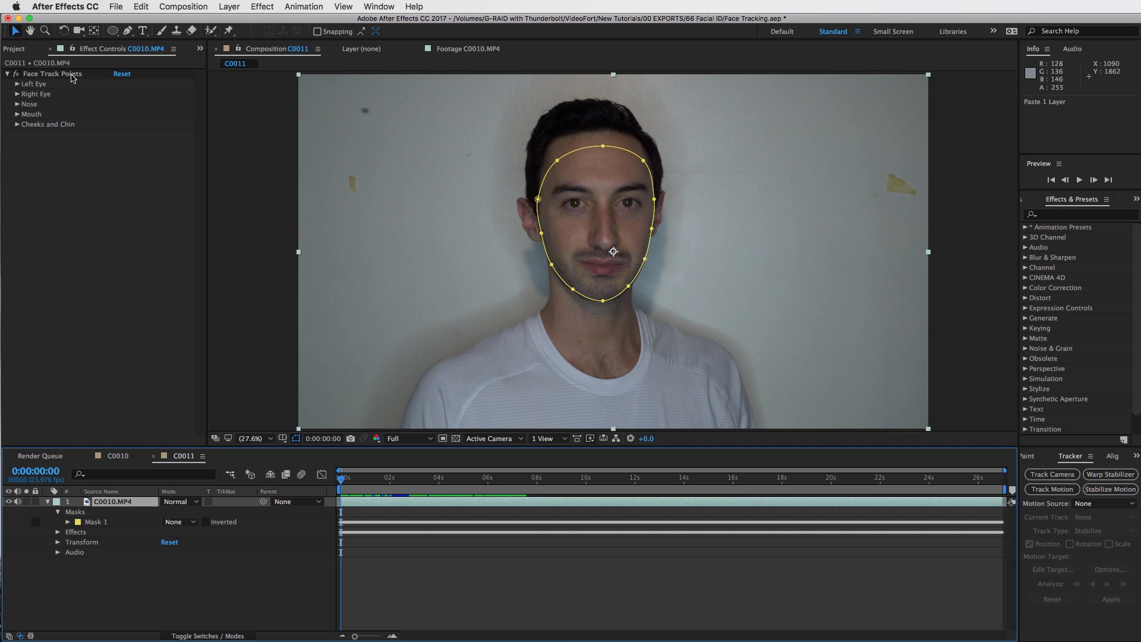
Step: Expand the Left Eye, Right Eye, Nose, Mouth and Cheeks and Chin points, then show the Project panel
left_click(17, 85)
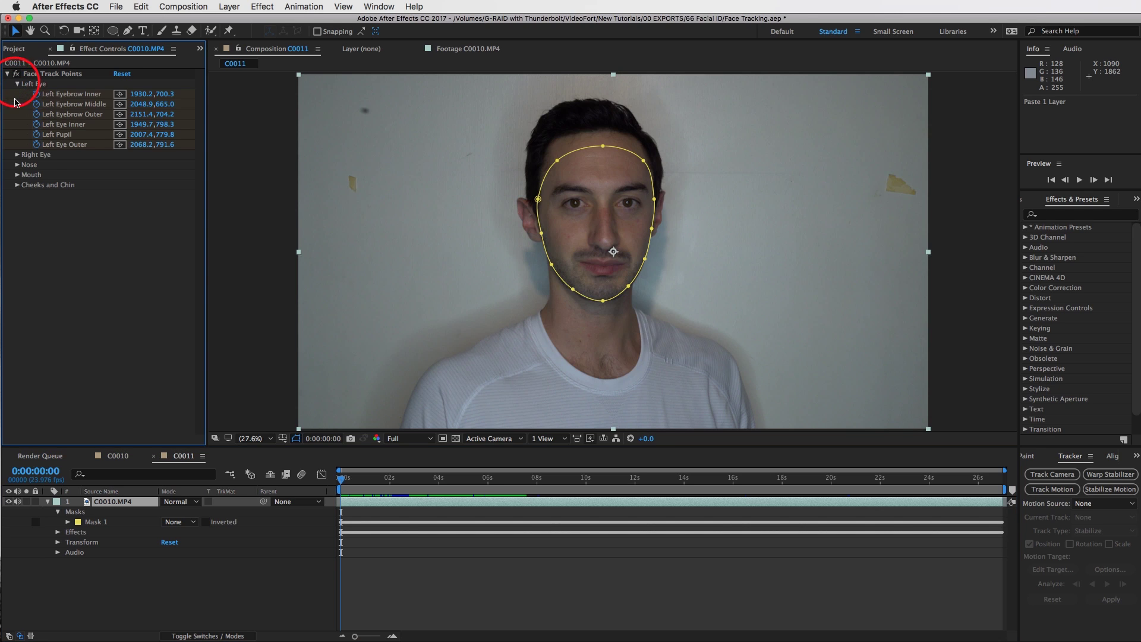
left_click(17, 154)
left_click(17, 226)
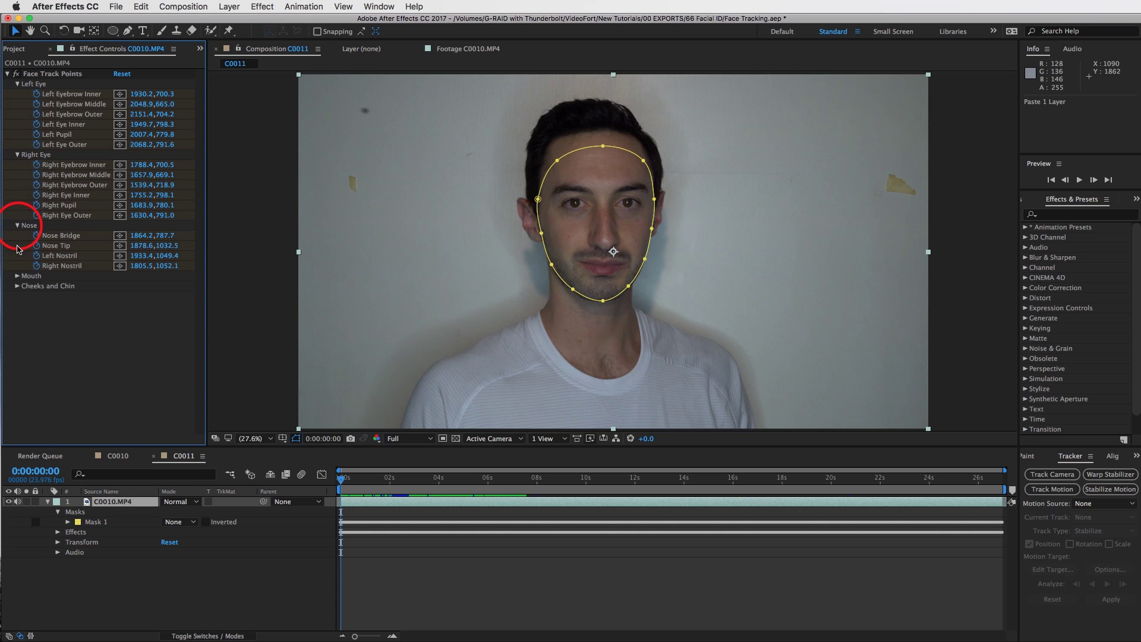
left_click(17, 275)
left_click(17, 327)
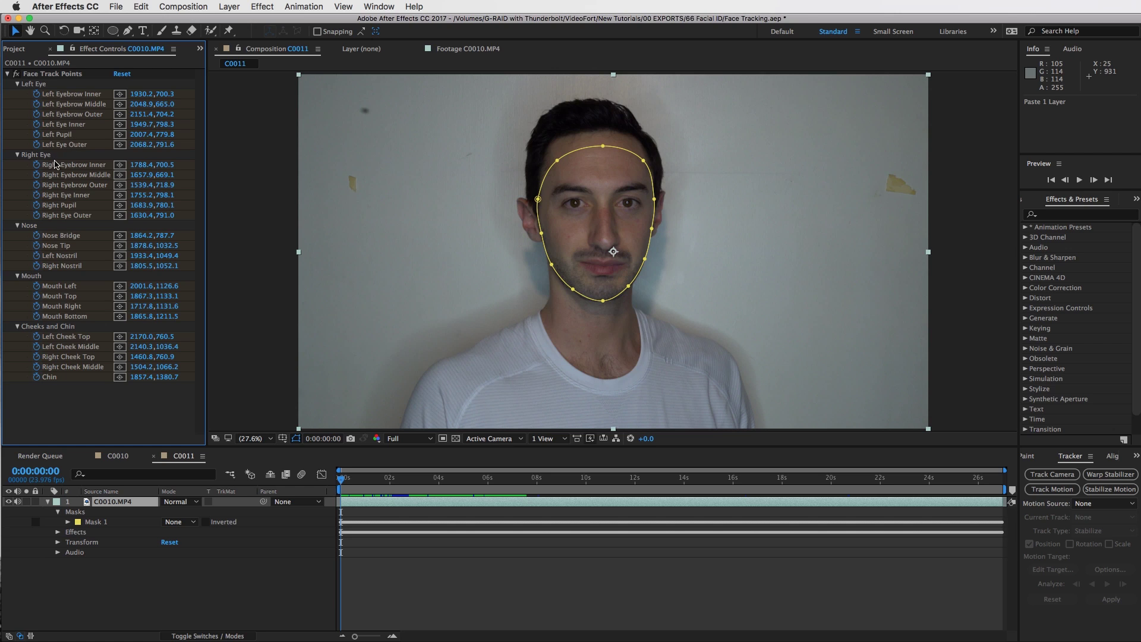
left_click(390, 500)
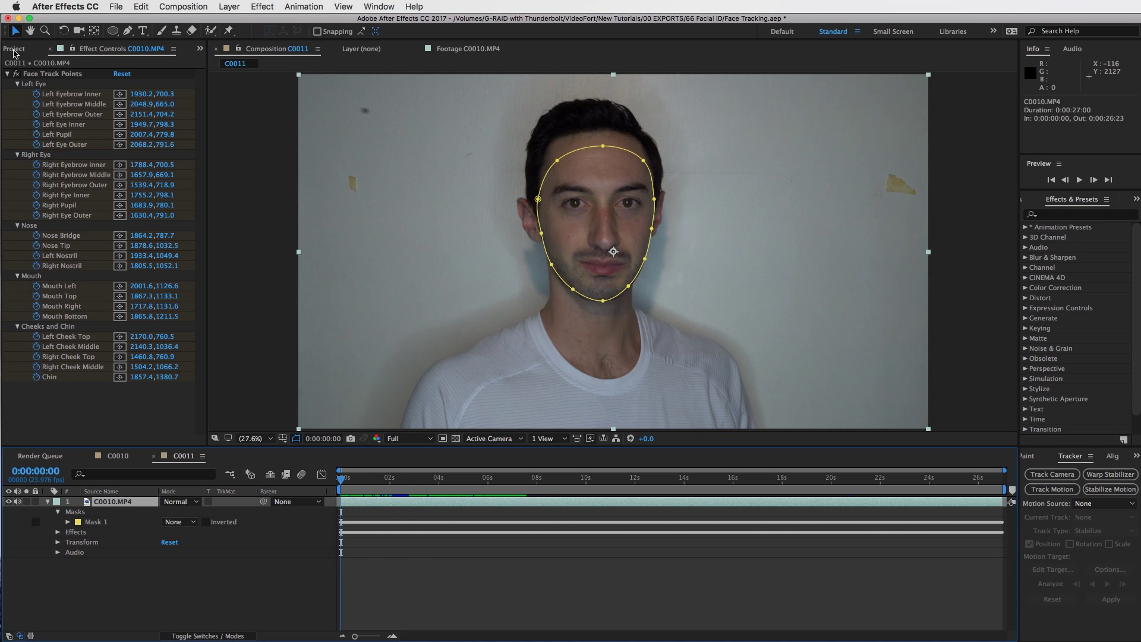
left_click(14, 51)
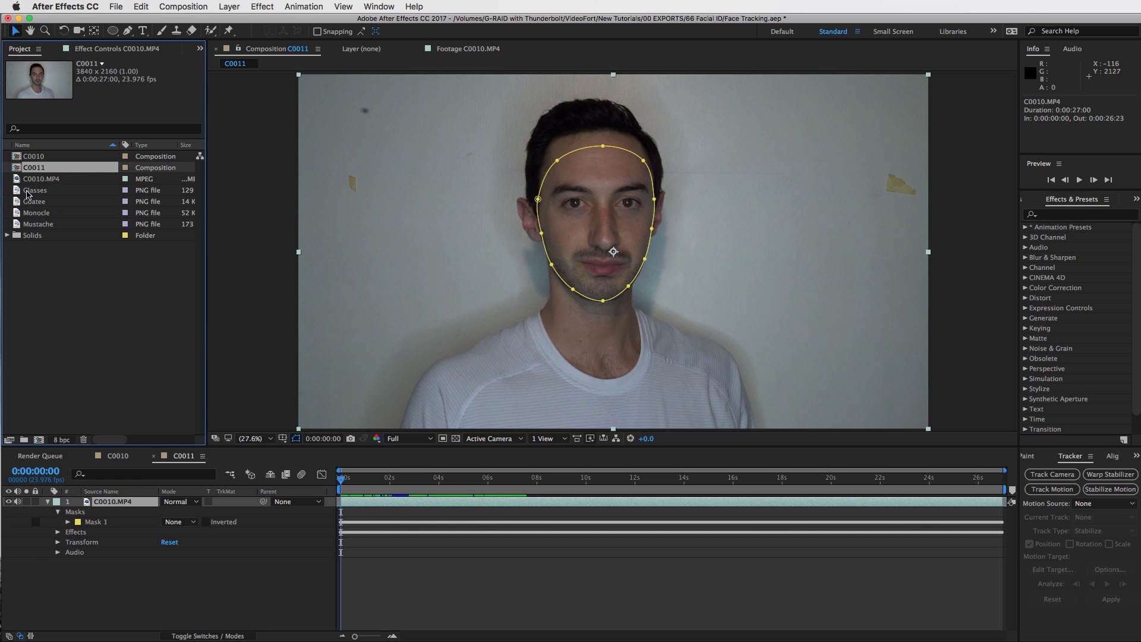
Step: Add the Glasses image to C0011, scale it to 15% and place it over the eyes
left_click_drag(27, 193, 132, 504)
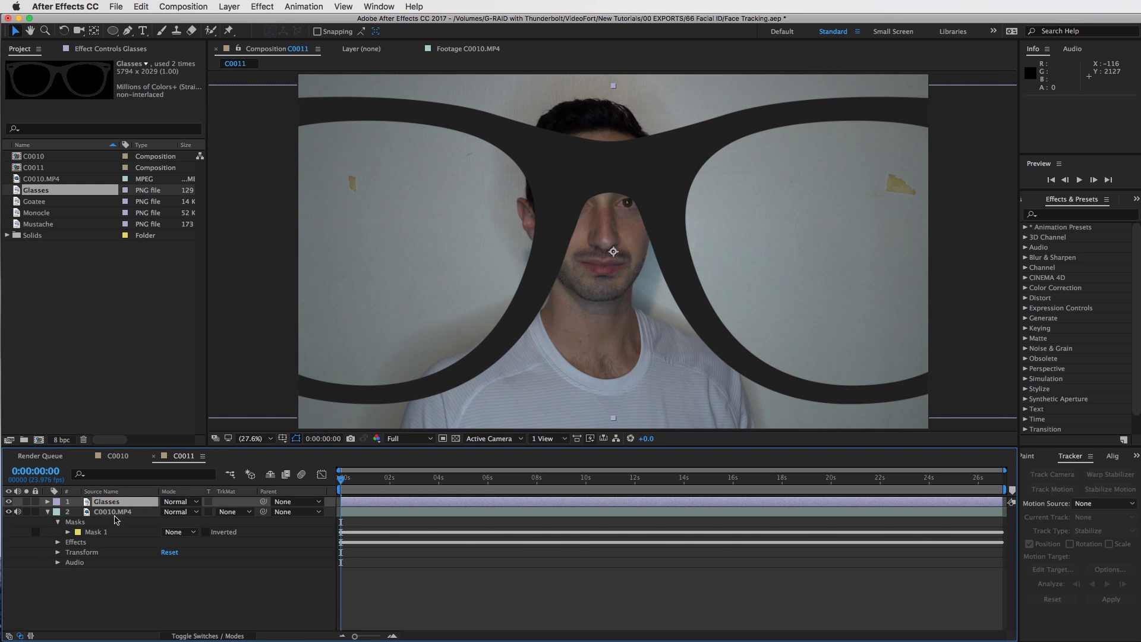
key("s")
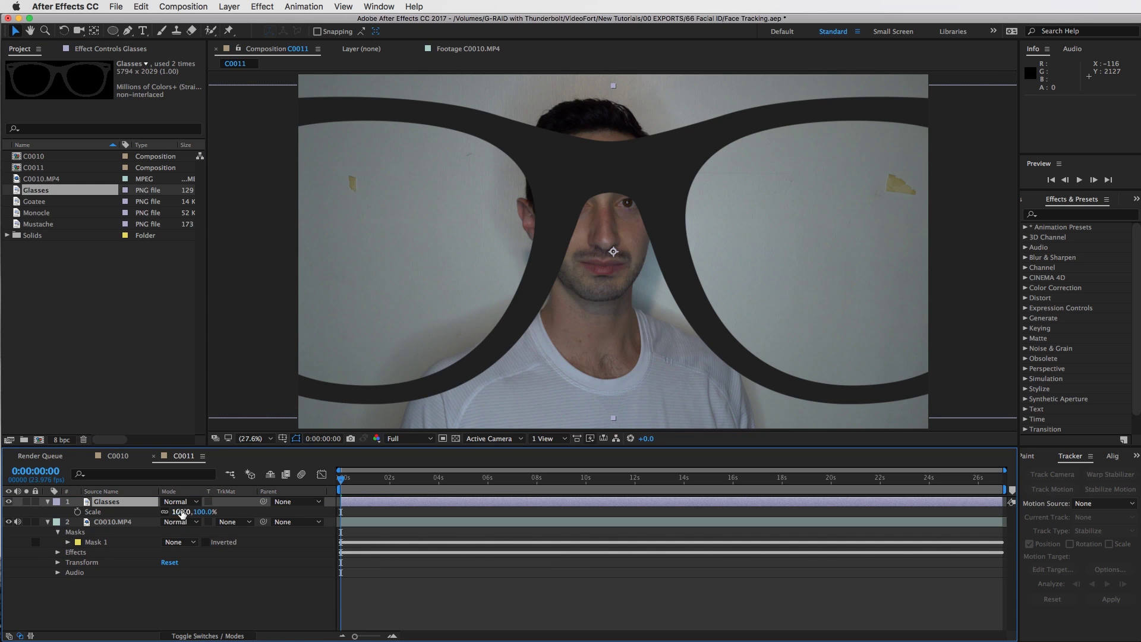
left_click(179, 512)
type("15")
key("Return")
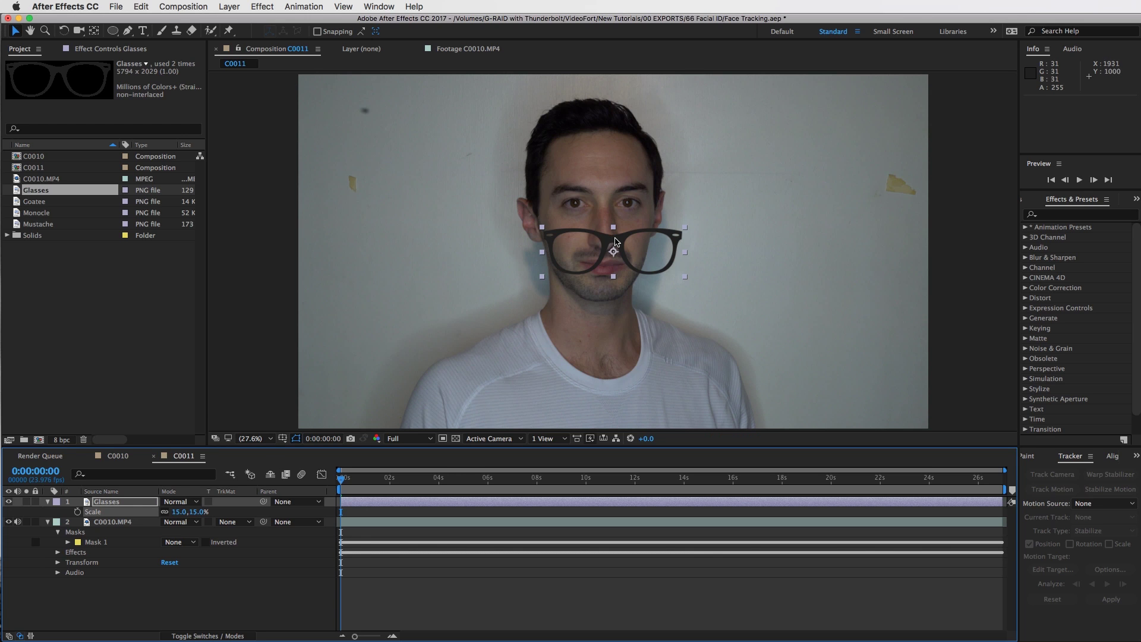
left_click_drag(616, 241, 605, 200)
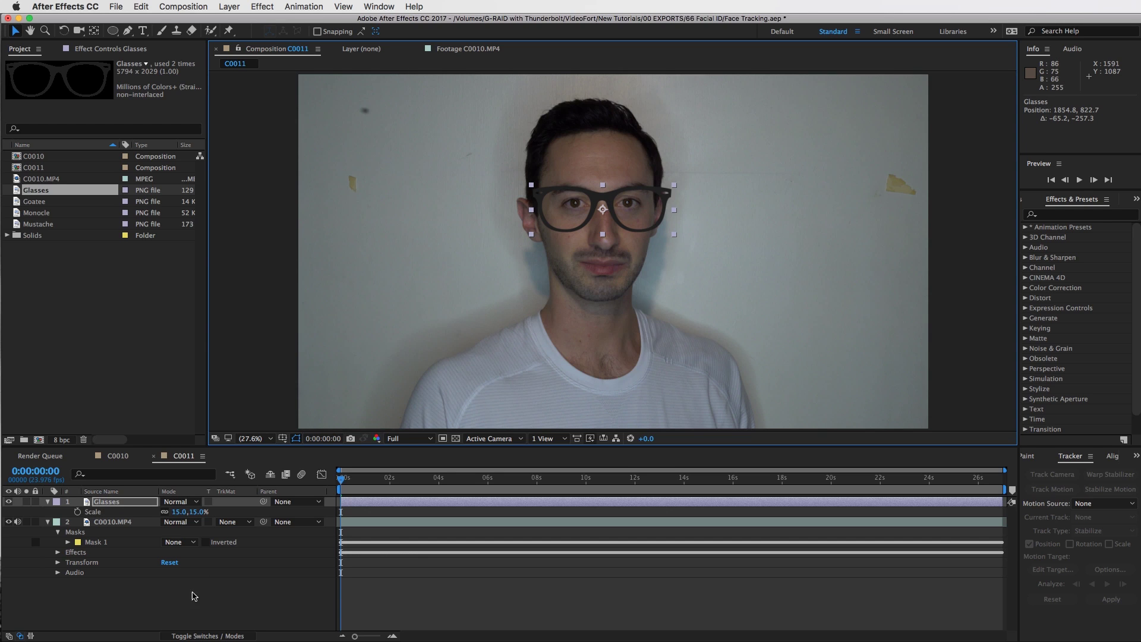
left_click(107, 503)
key("p")
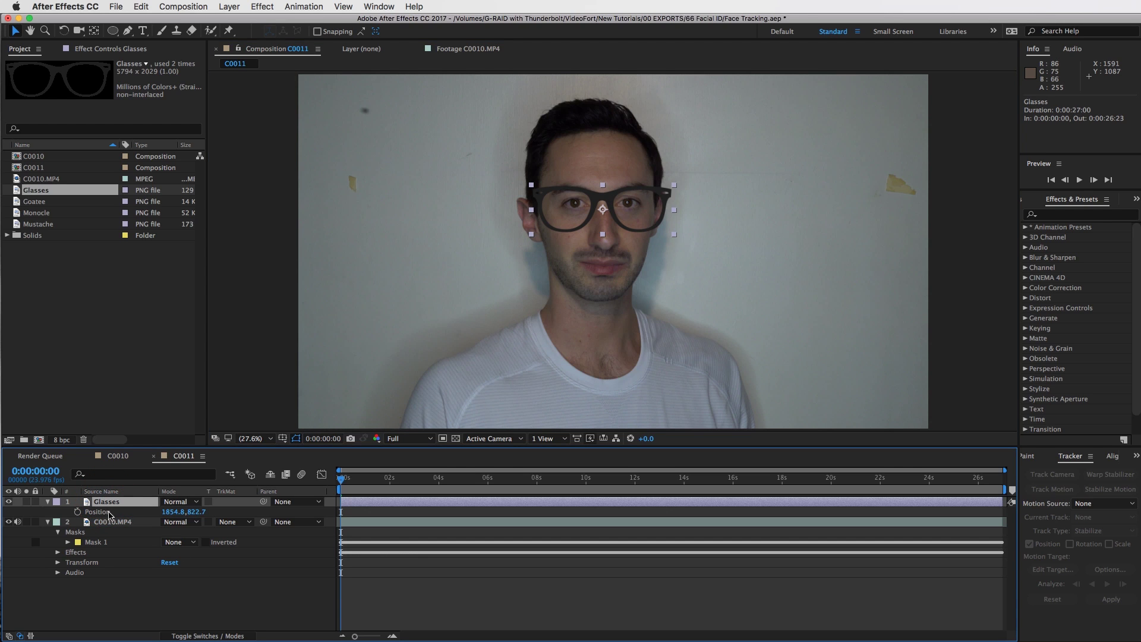
Step: Tie the Glasses position by expression to C0010's Nose Bridge face-track point
left_click(78, 511, "alt")
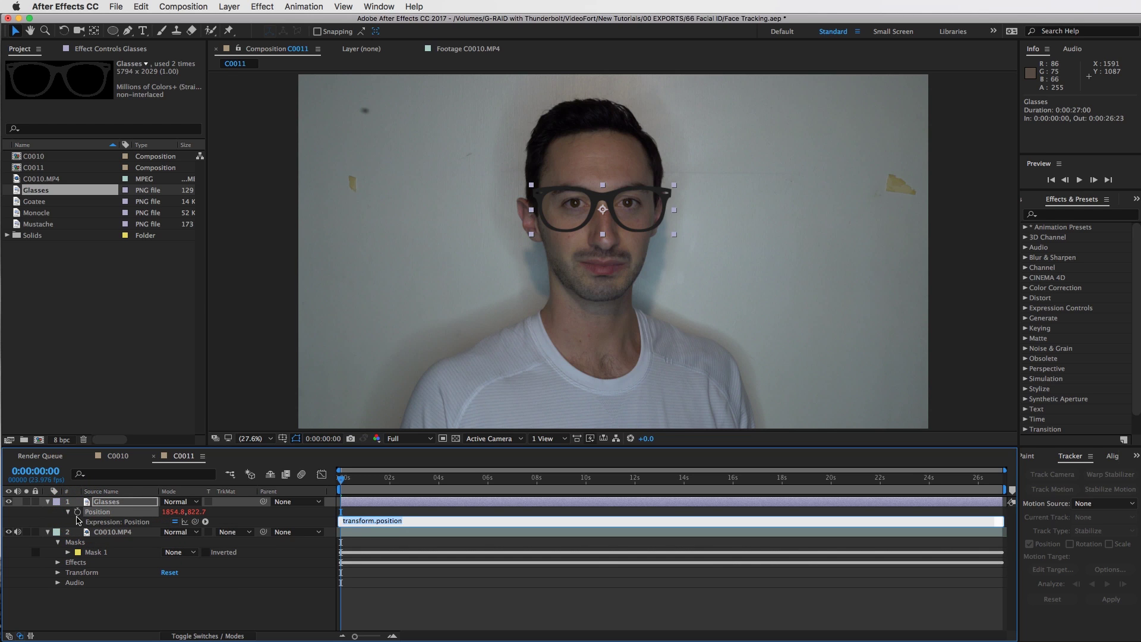
left_click(105, 533)
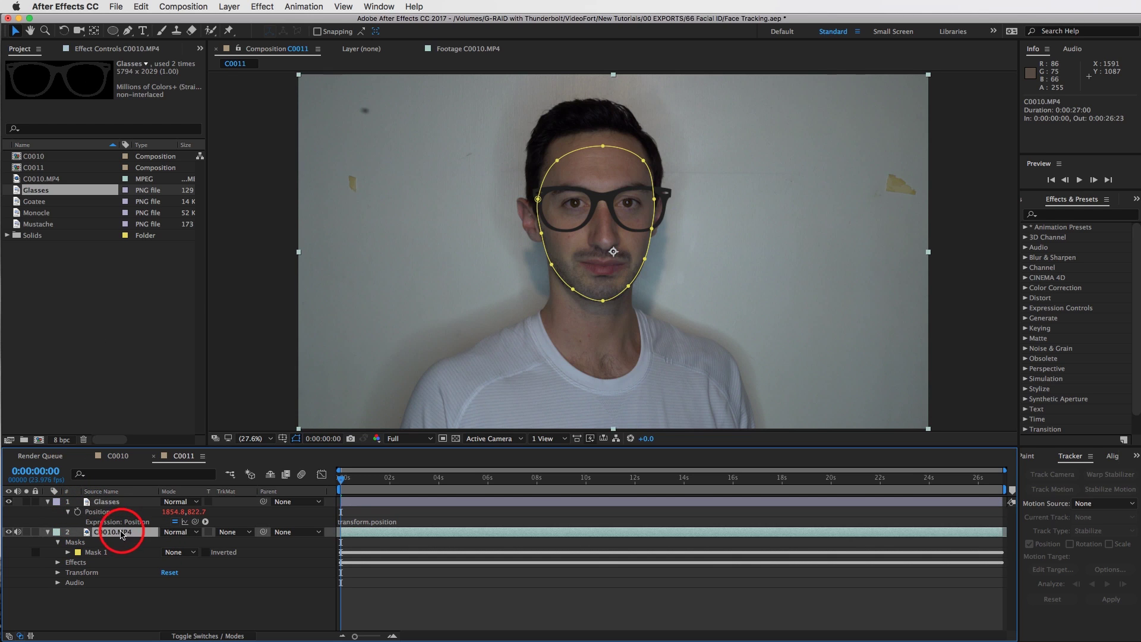
left_click(103, 50)
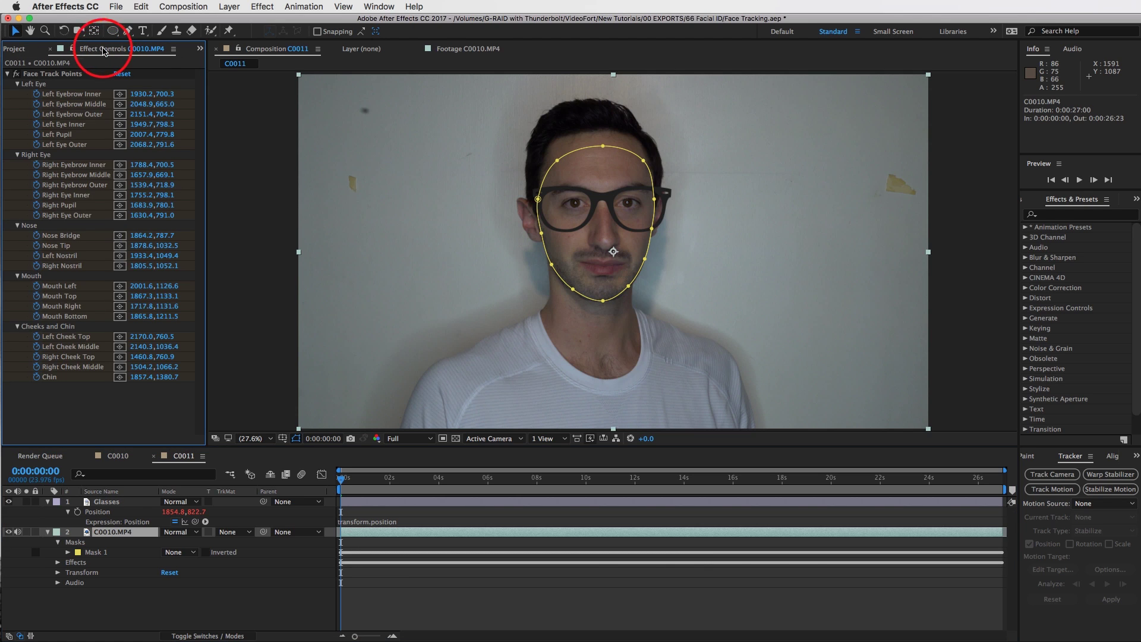
left_click(195, 522)
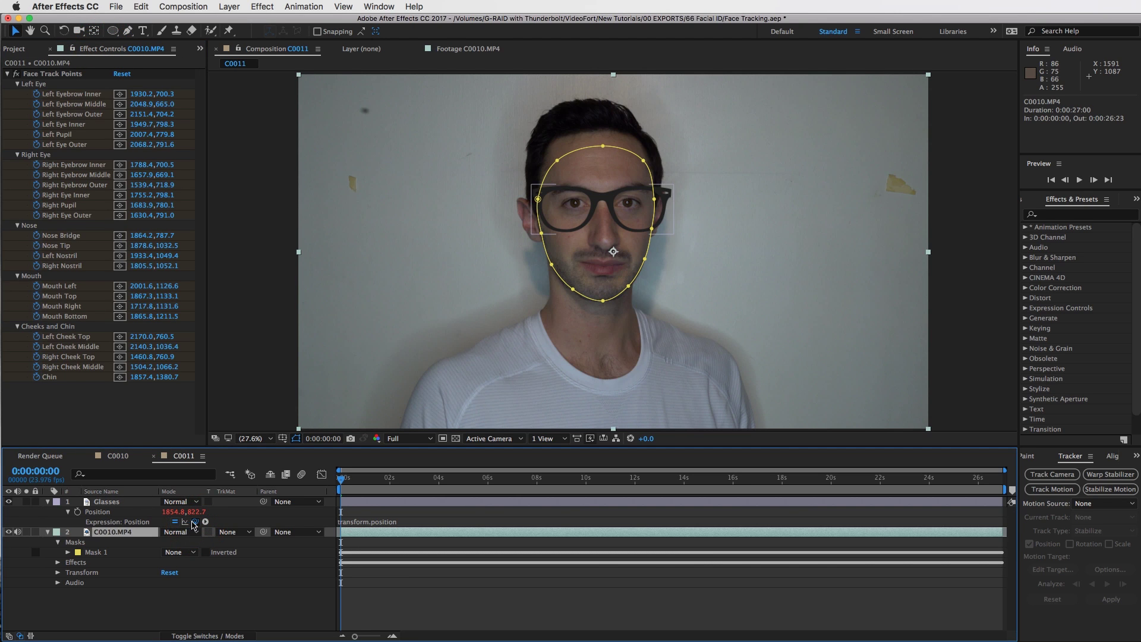
left_click_drag(192, 521, 75, 235)
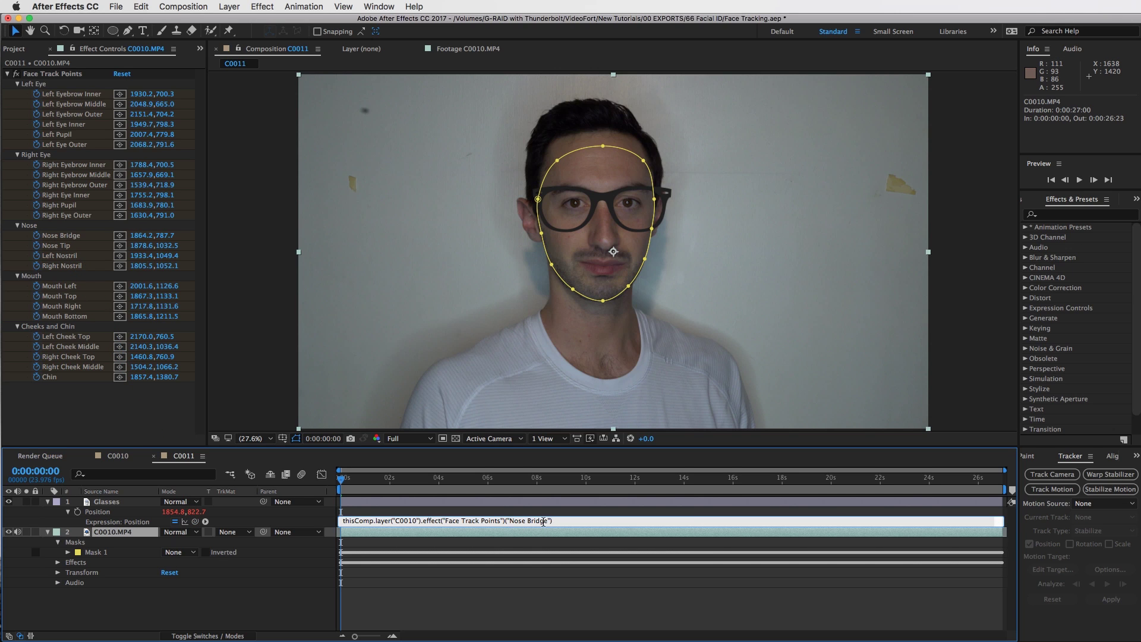
key("KP_Enter")
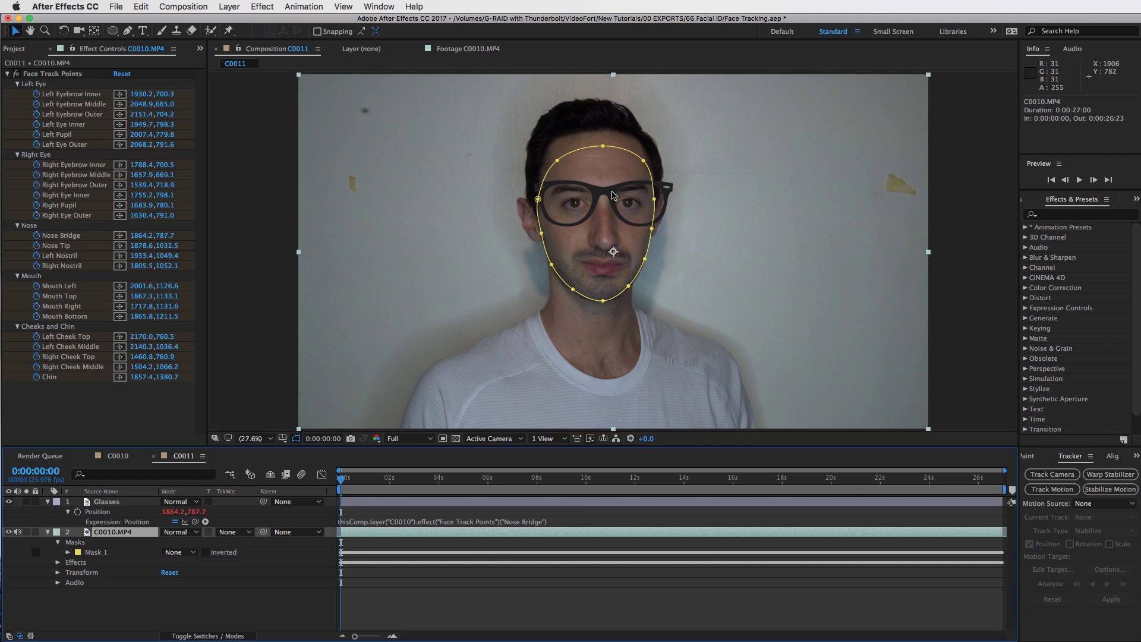
left_click(505, 501)
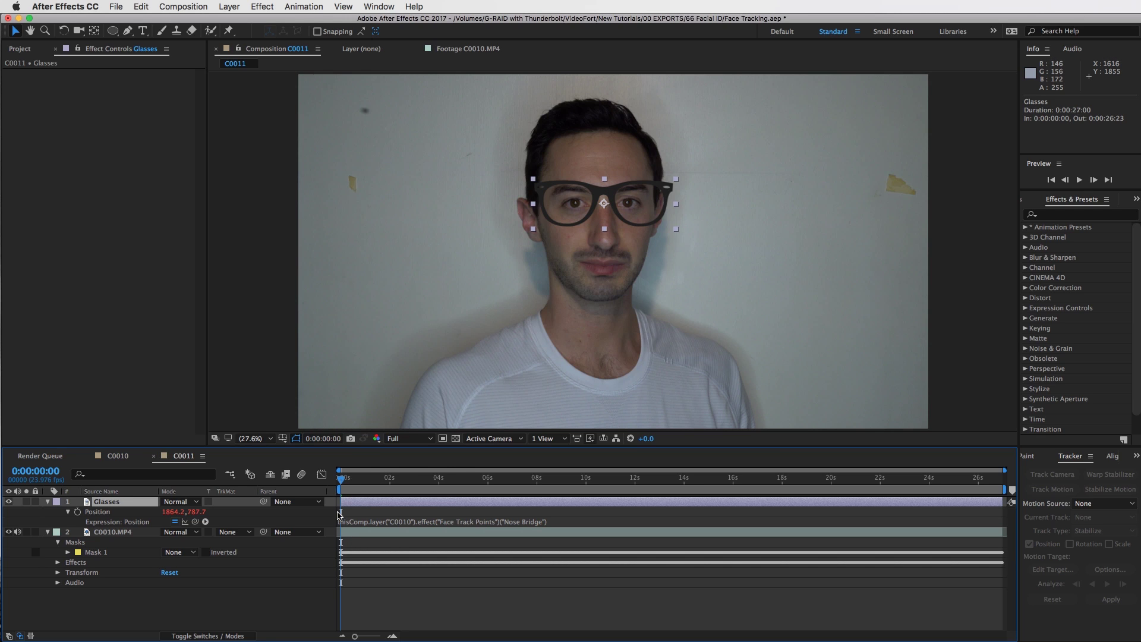
left_click_drag(356, 479, 499, 491)
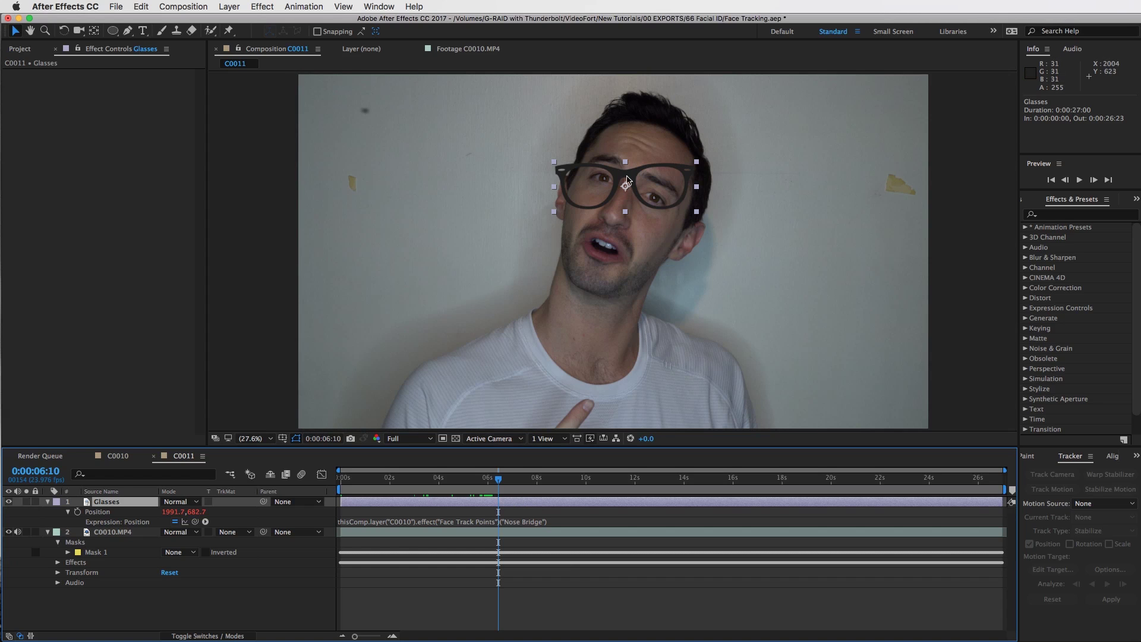
left_click_drag(508, 479, 589, 479)
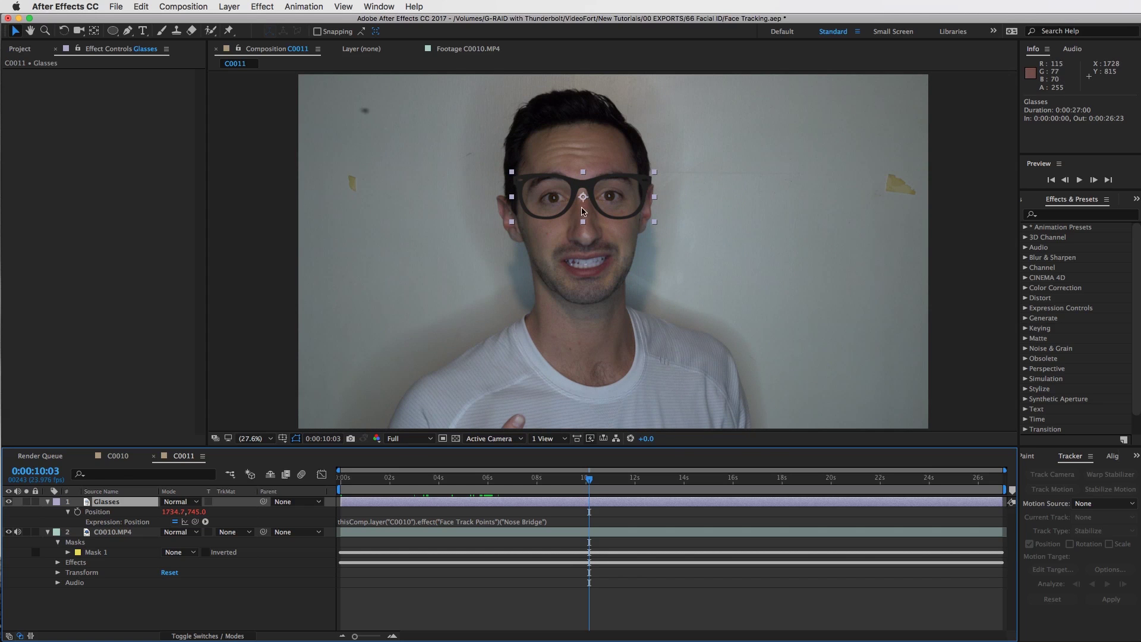
left_click(724, 478)
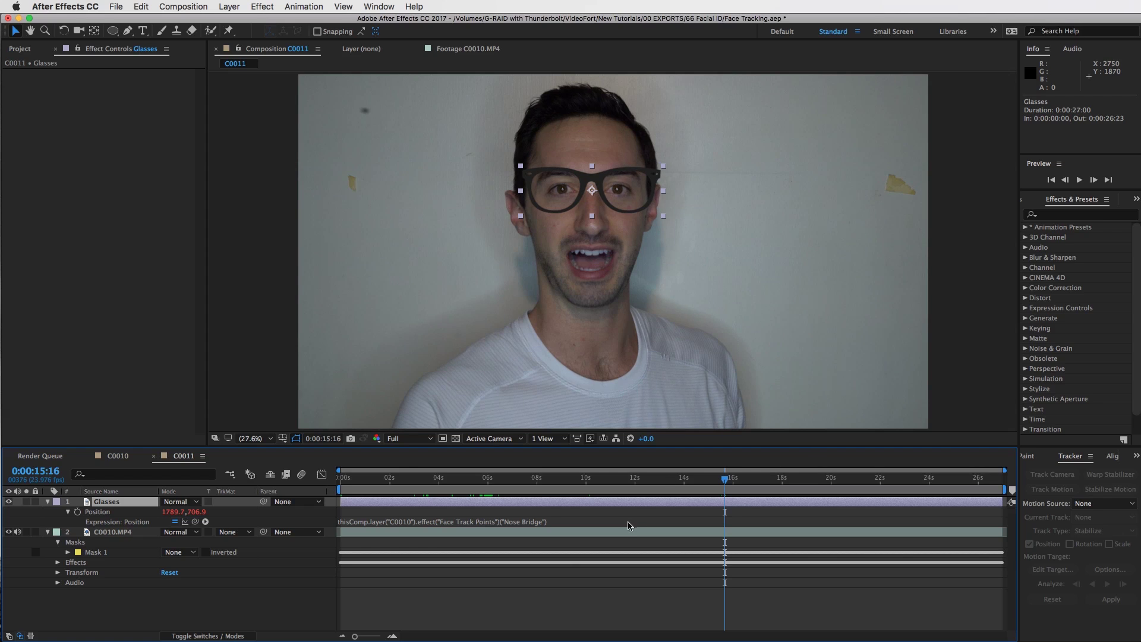
left_click(500, 504)
Step: Delete the Glasses layer and add a new null object, Null 3, at about 1.5 seconds
key("Delete")
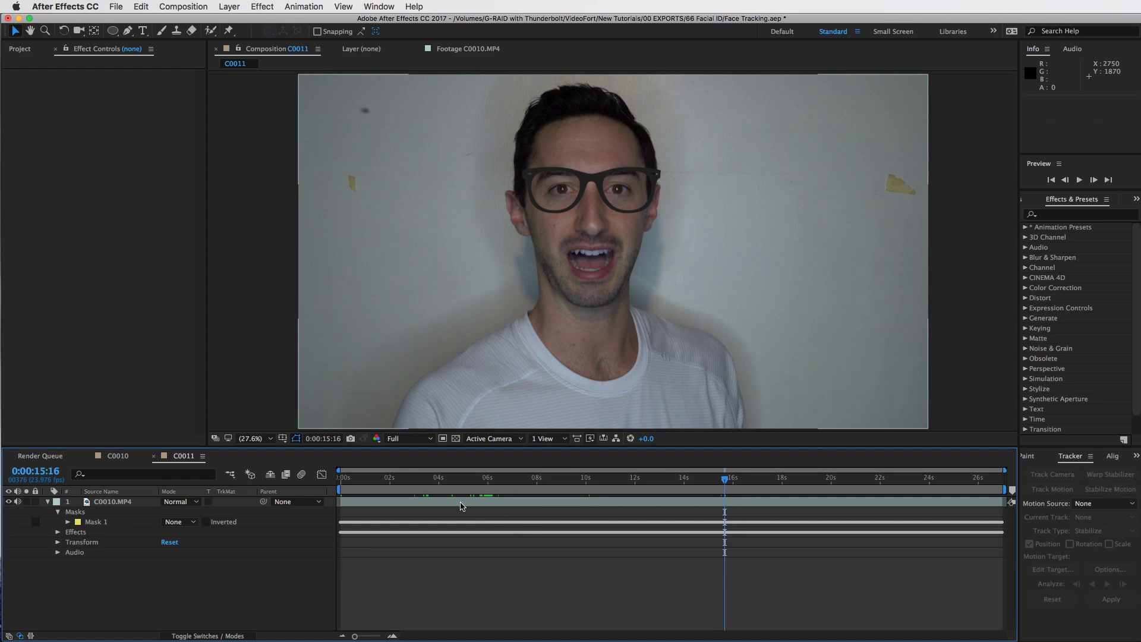
left_click_drag(409, 473, 381, 476)
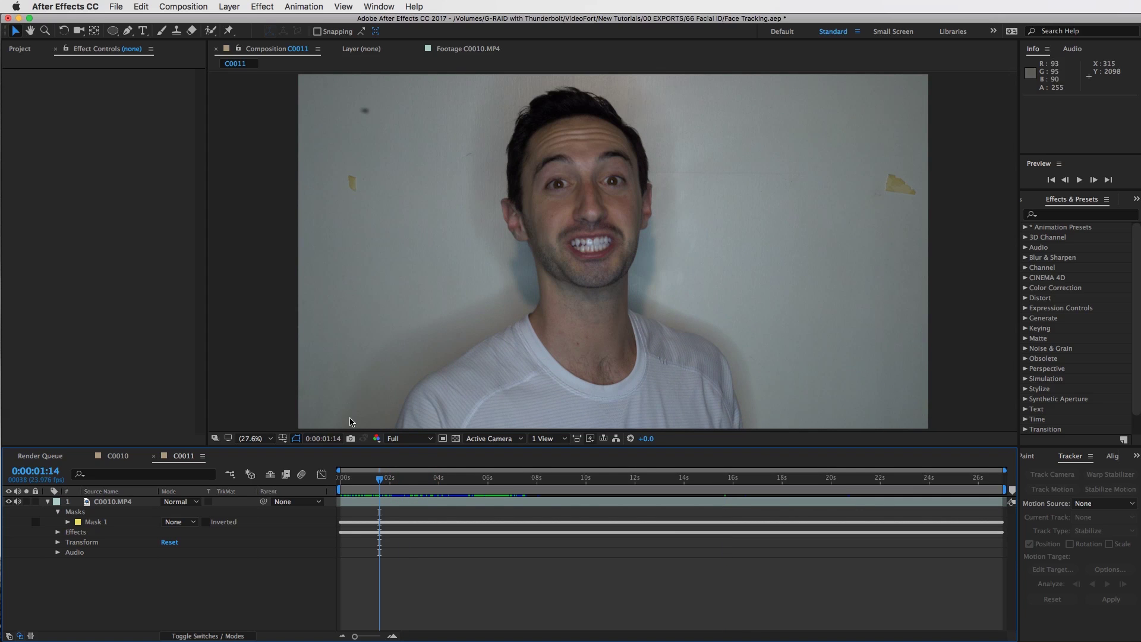
left_click(231, 7)
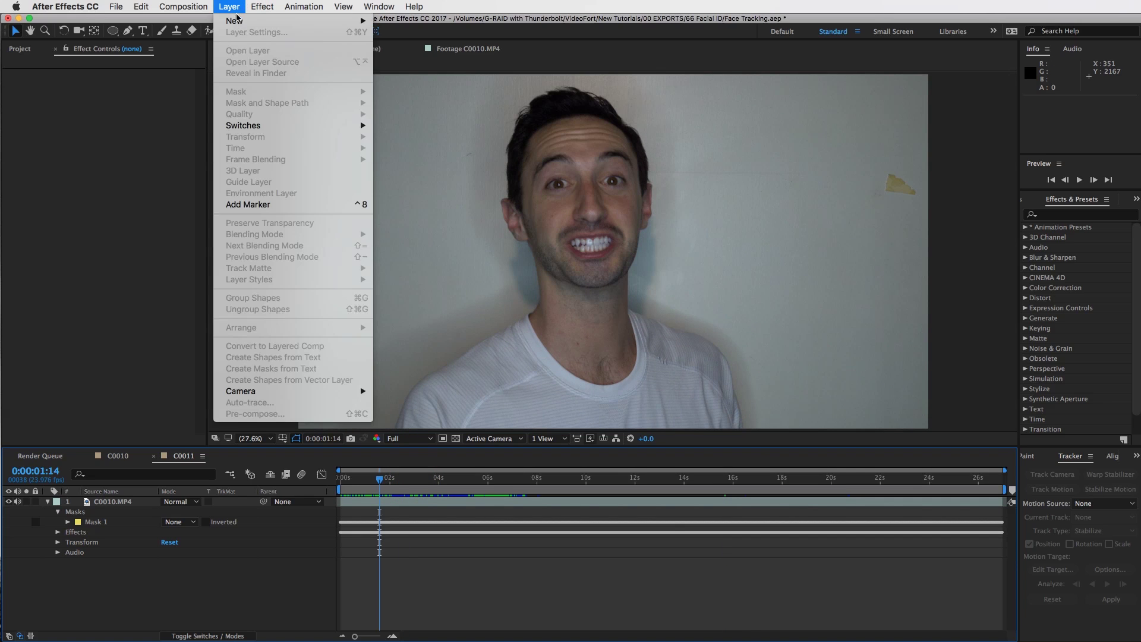
mouse_move(236, 19)
left_click(421, 70)
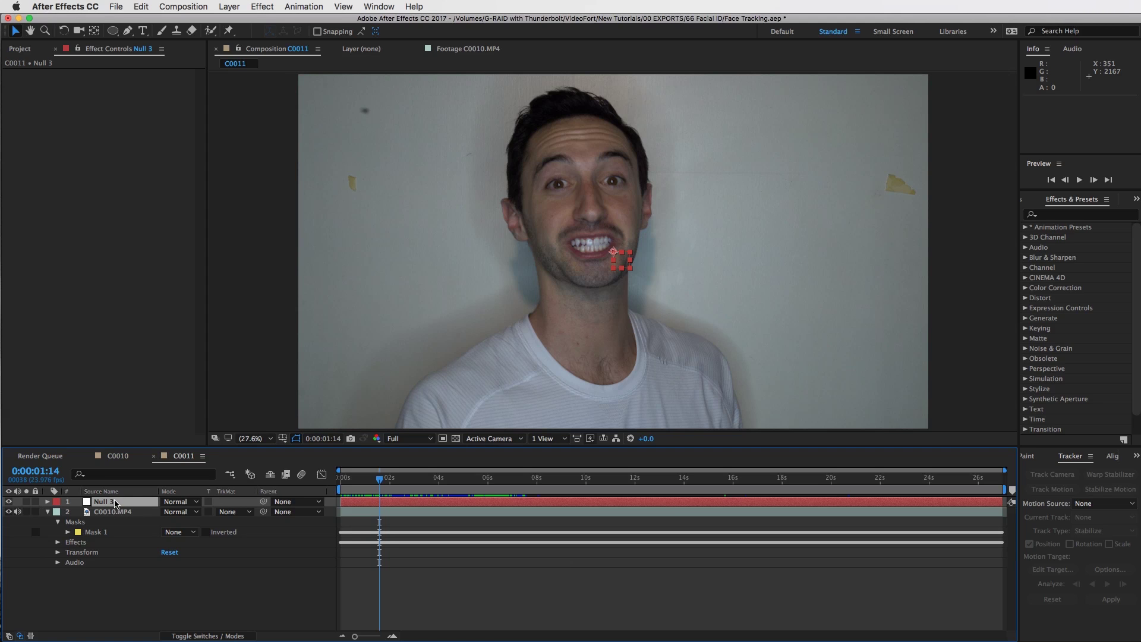
left_click(114, 503)
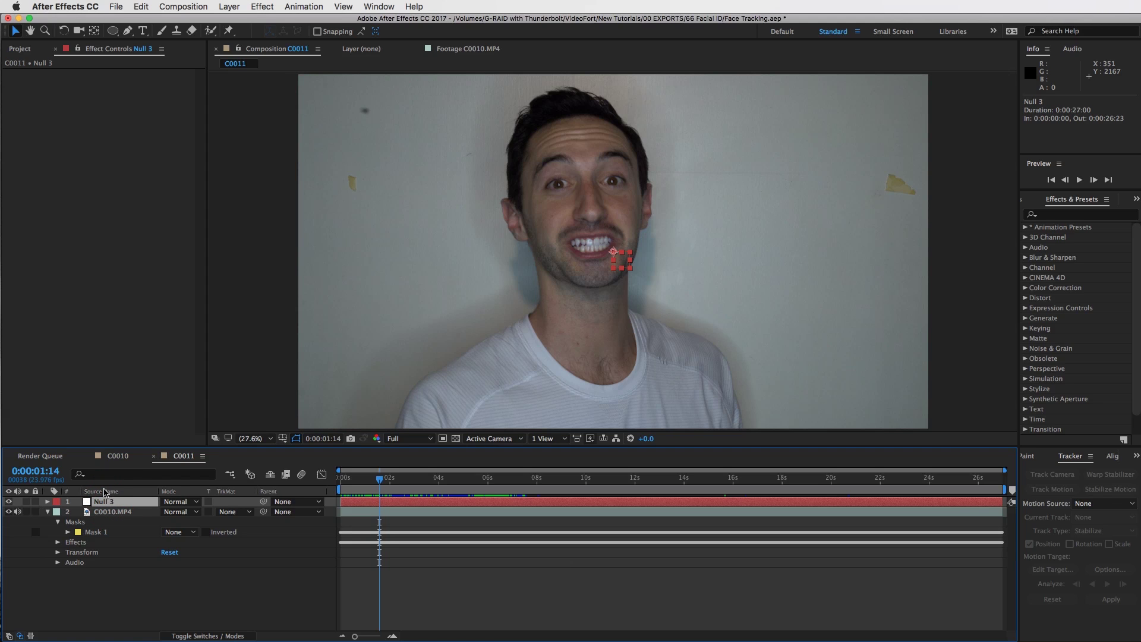
Step: Link Null 3's position by expression to the Nose Bridge track point
key("p")
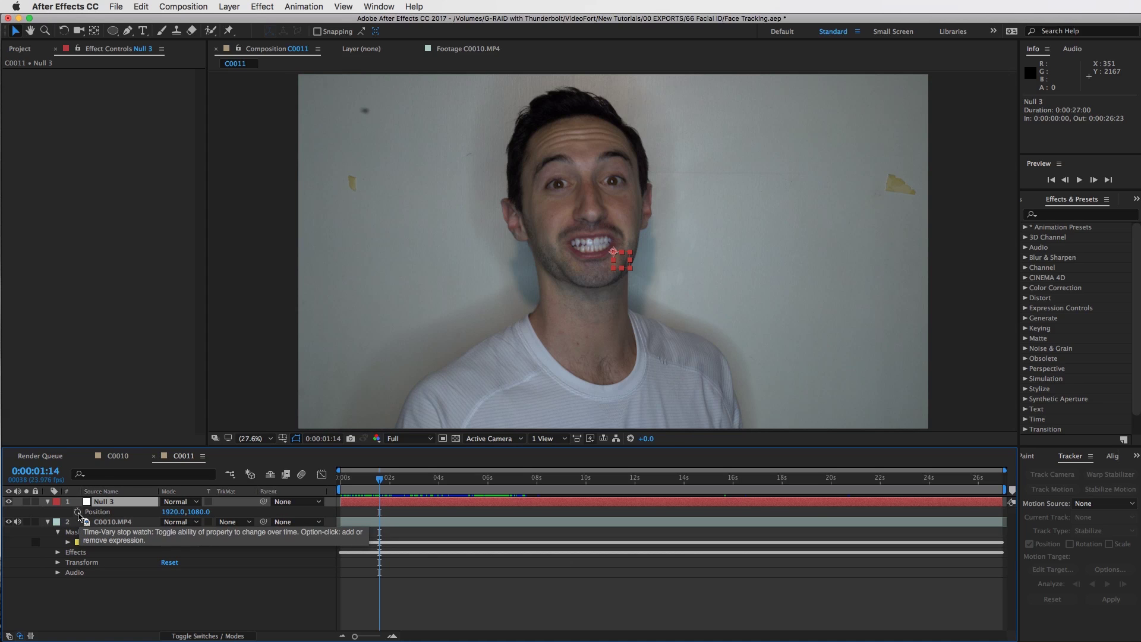
left_click(78, 512, "alt")
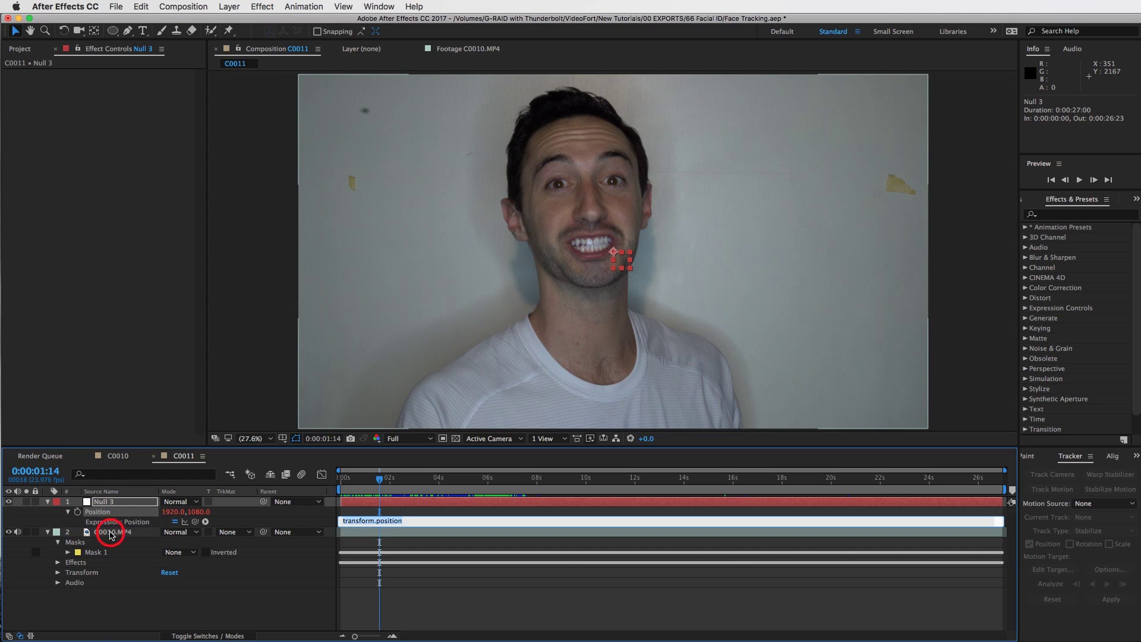
left_click(110, 533)
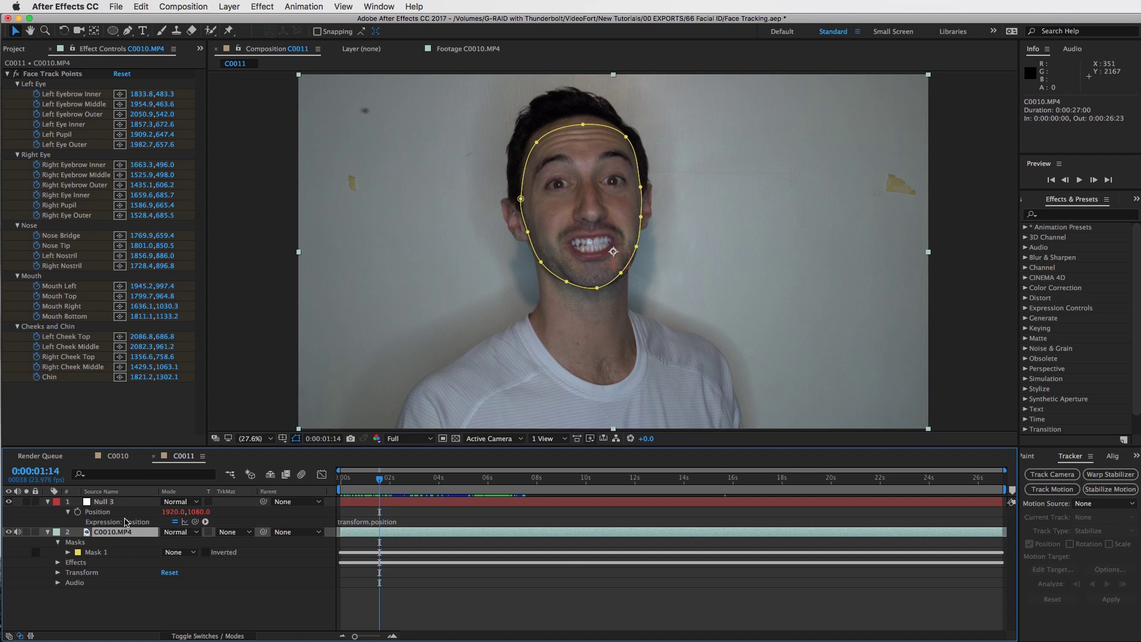
left_click_drag(195, 521, 79, 237)
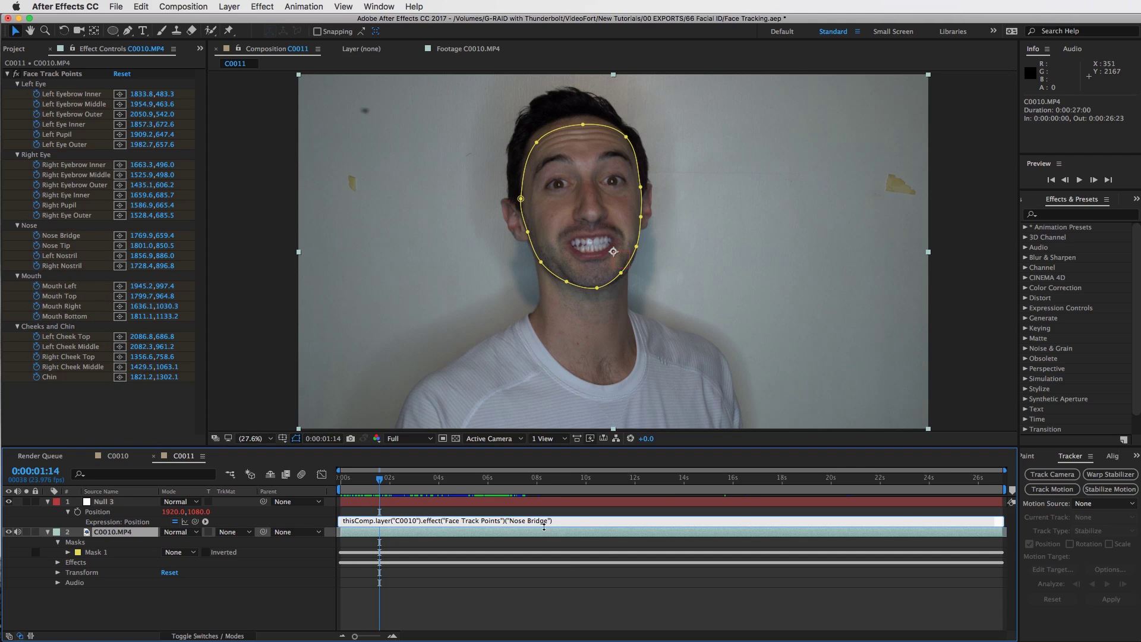
left_click(542, 529)
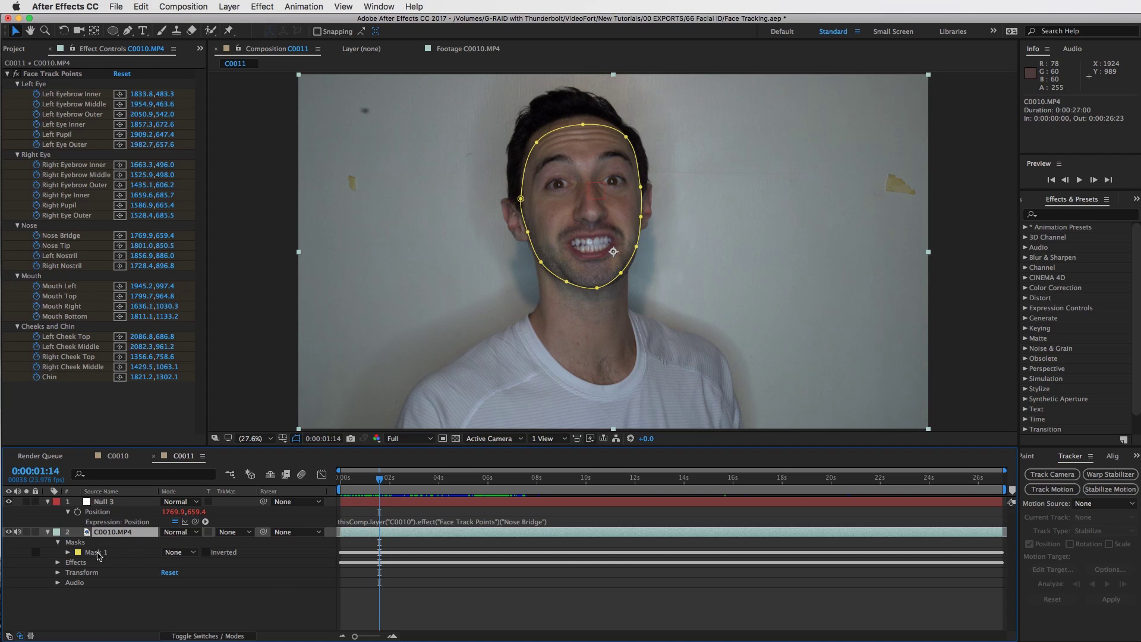
Step: Select C0010.MP4's Face Track Points effect and scrub to about seven seconds to watch the tracking
left_click(75, 562)
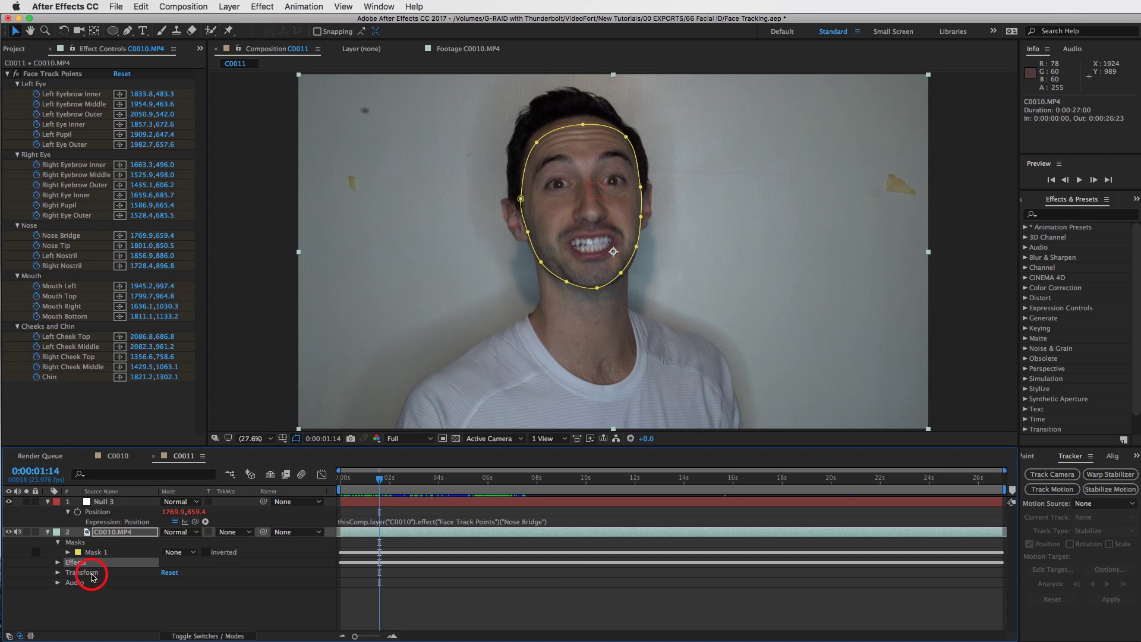
left_click(81, 572)
left_click(119, 535)
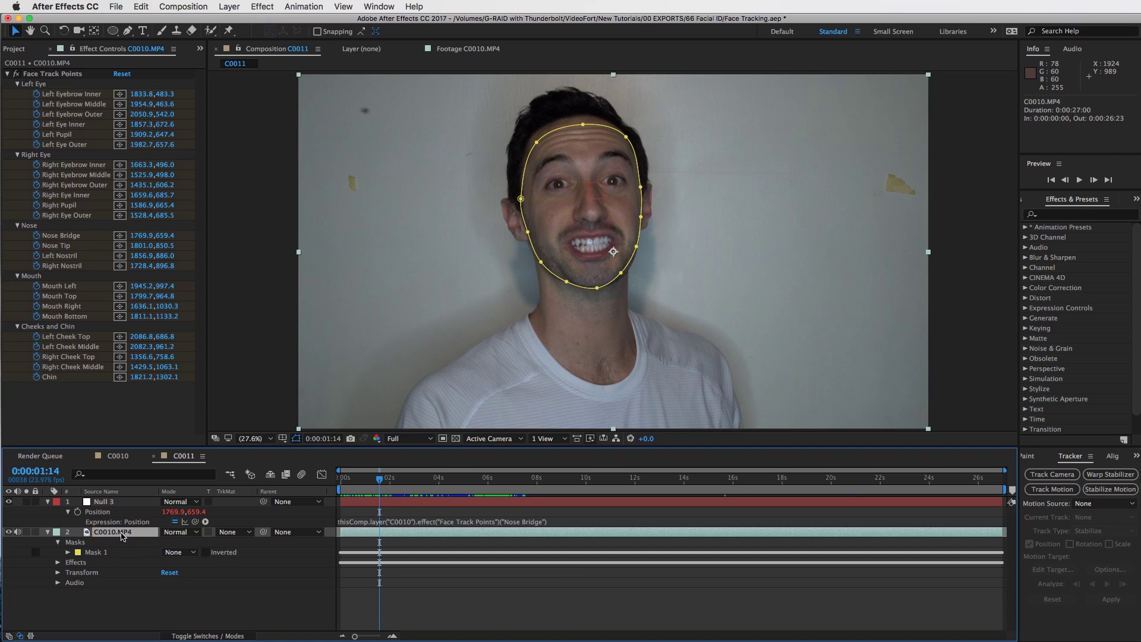
left_click(46, 155)
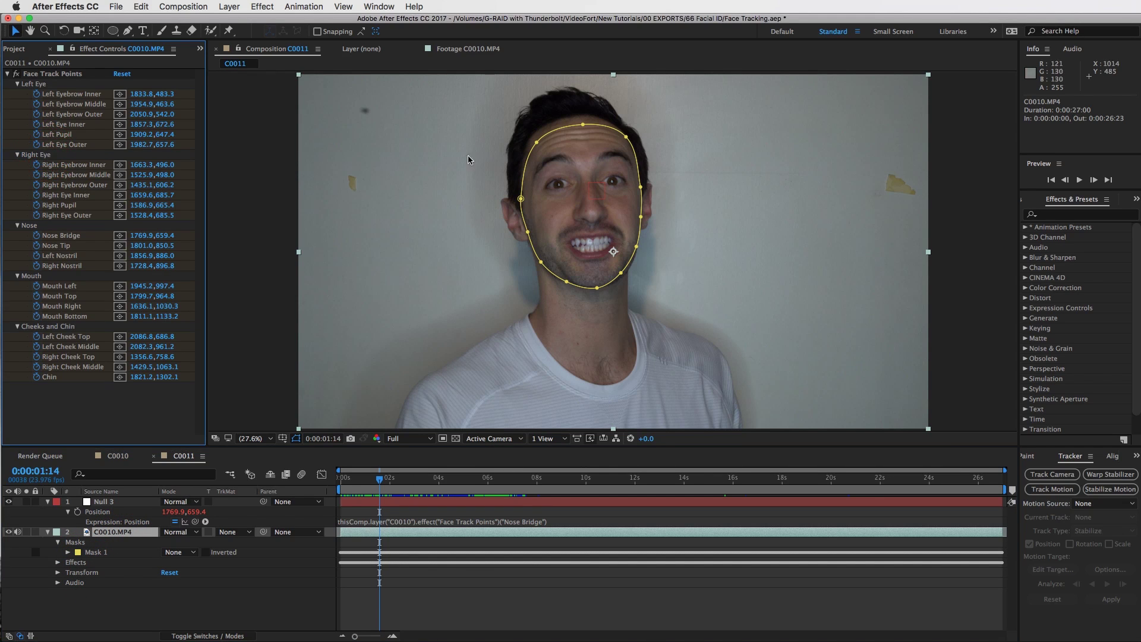
left_click(57, 563)
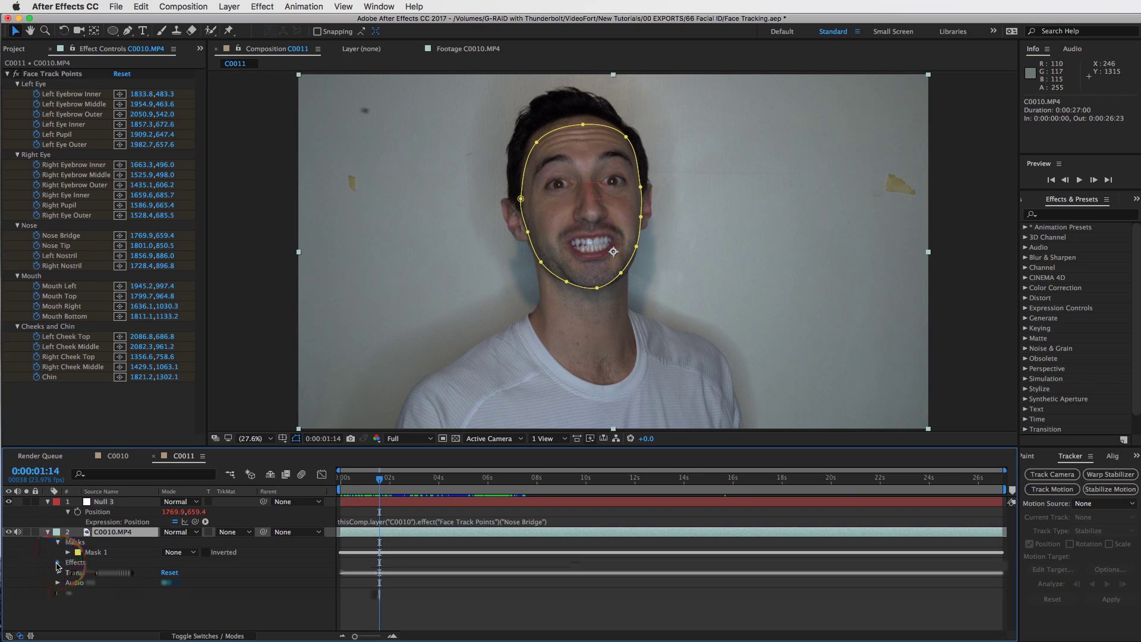
left_click(112, 574)
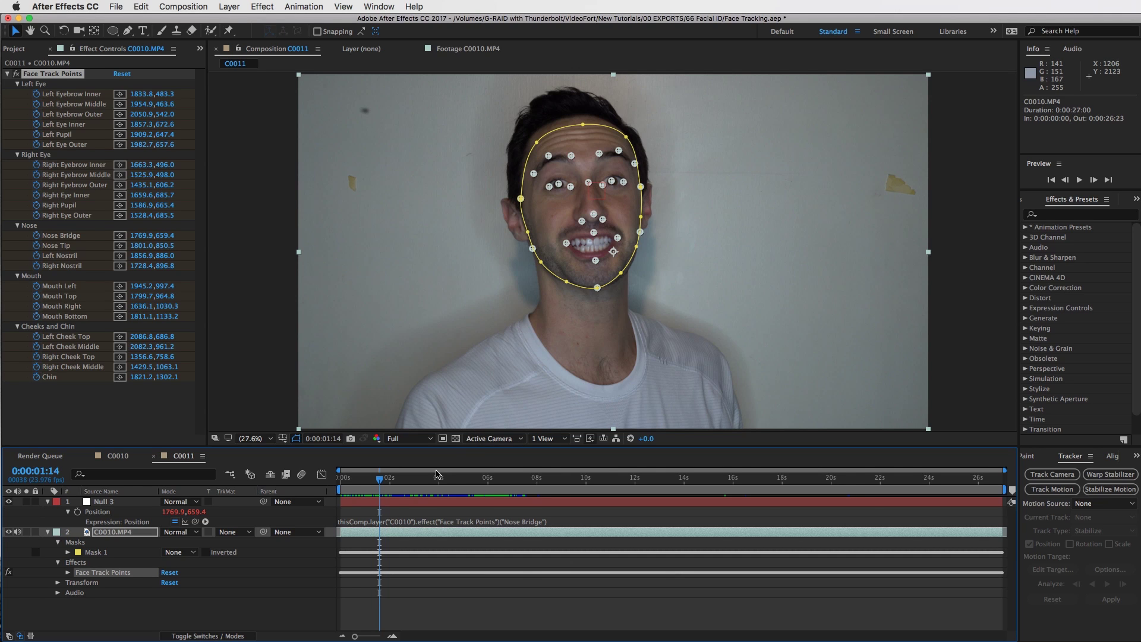
left_click_drag(452, 482, 629, 485)
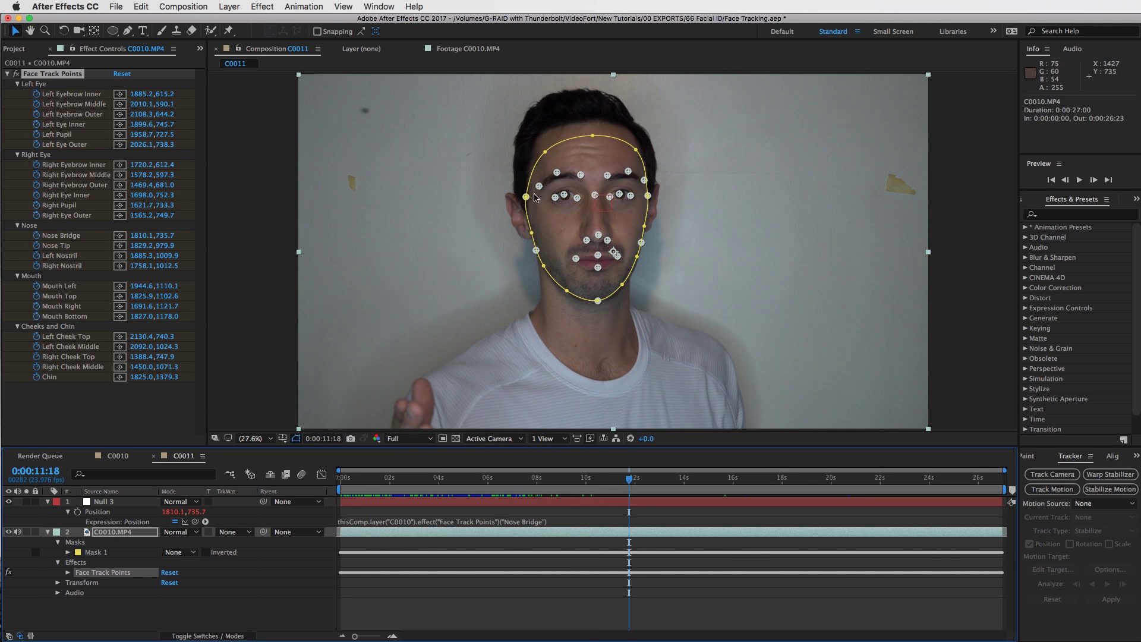
left_click(479, 480)
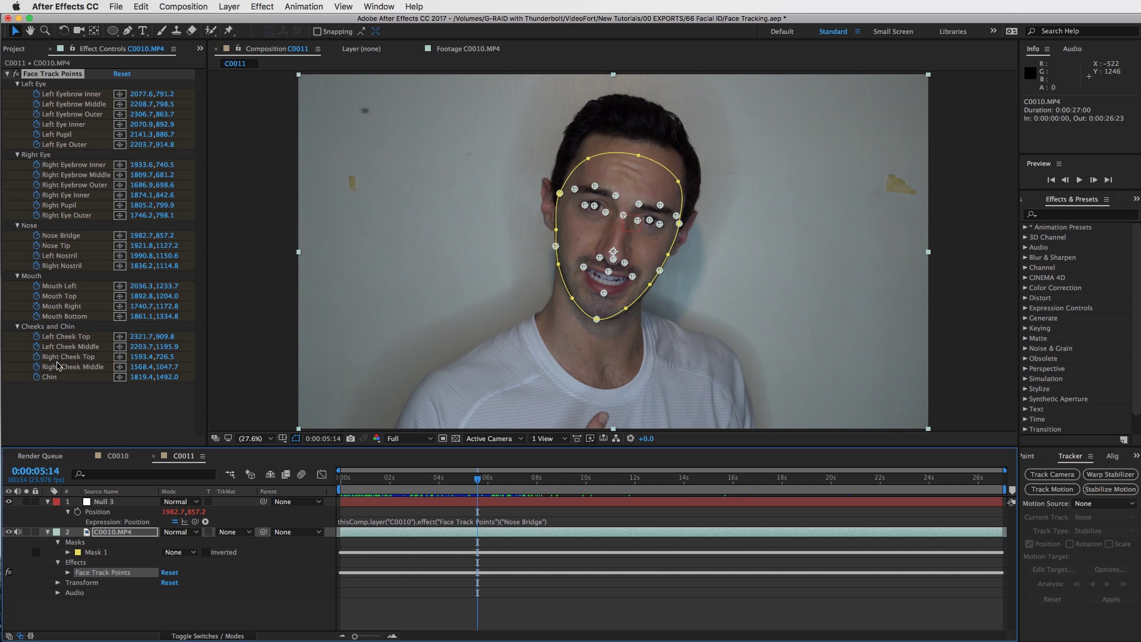
left_click(120, 359)
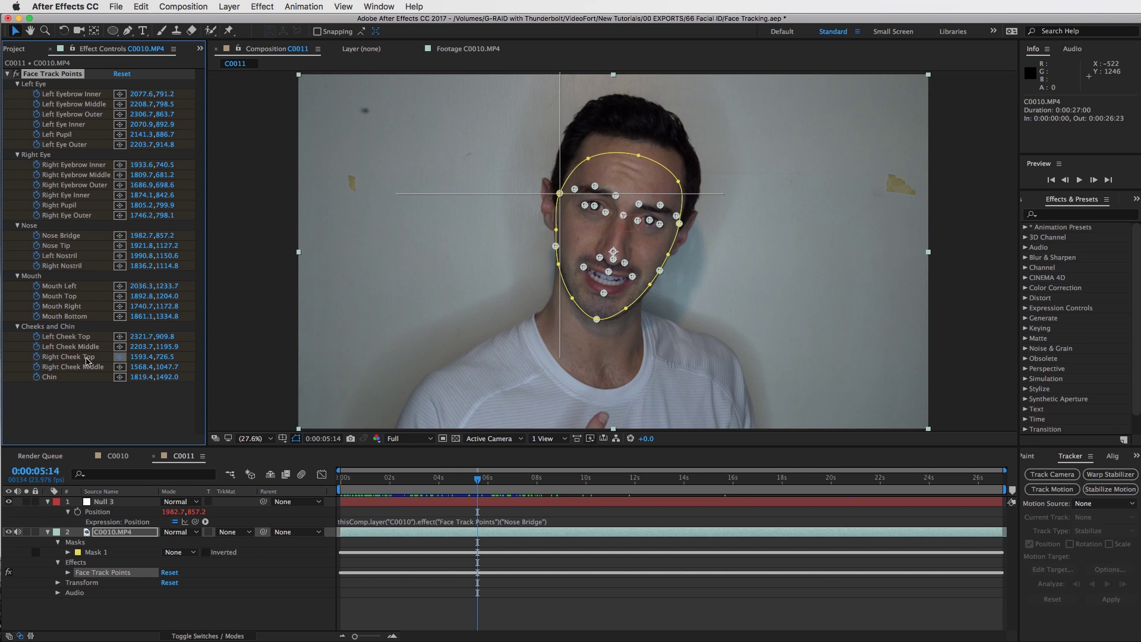
left_click(119, 336)
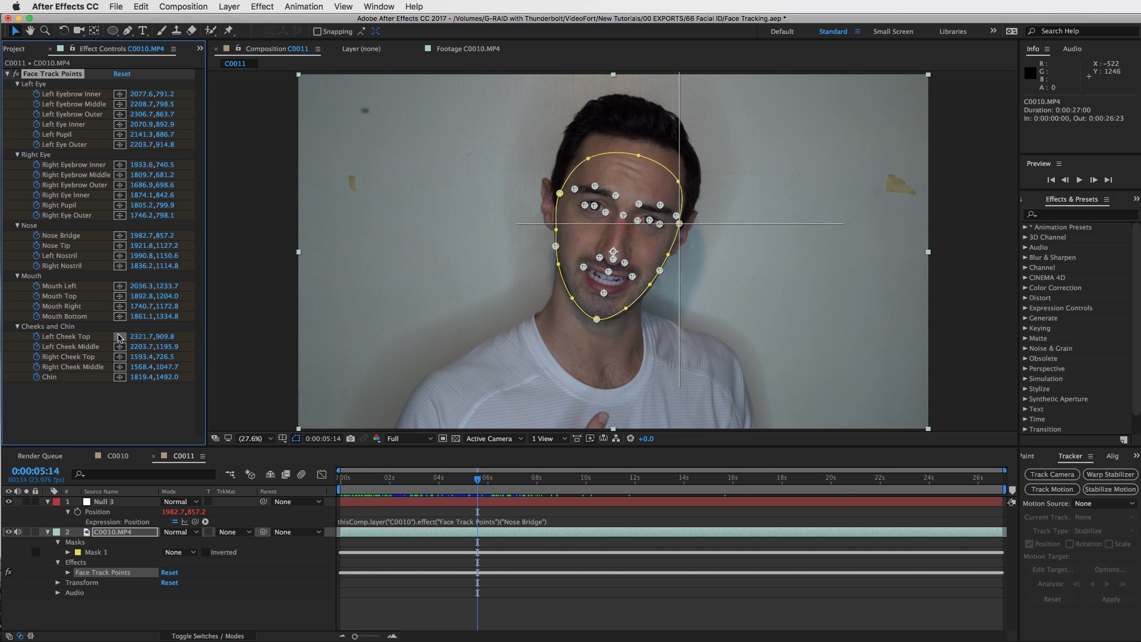
left_click(104, 401)
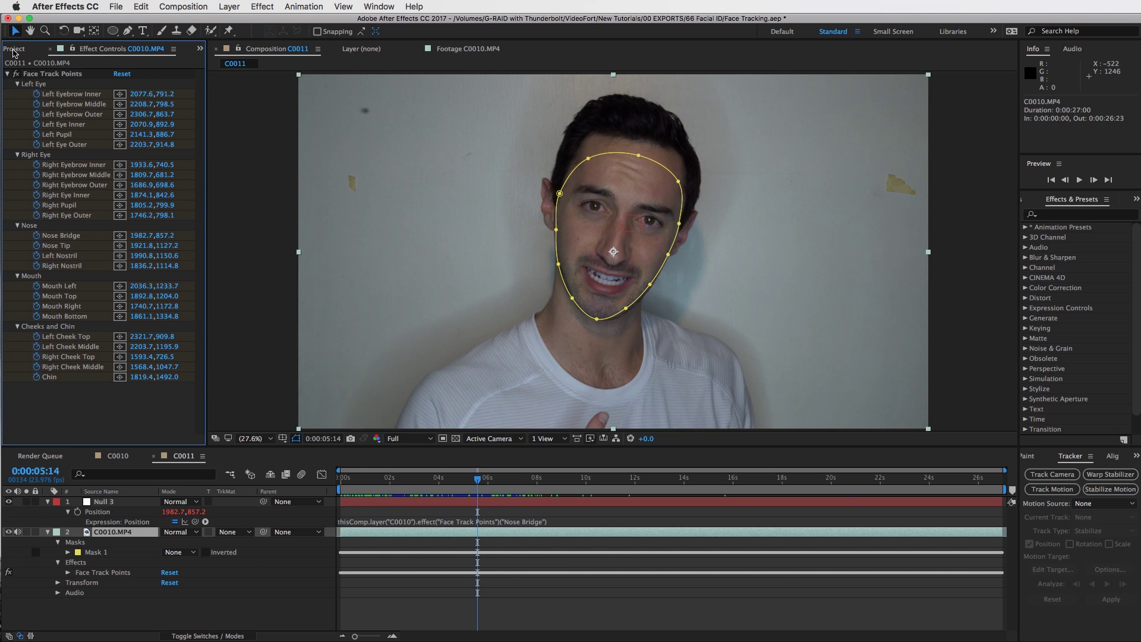
Step: Add an expression to Null 3's Rotation, then switch to the C0010 composition
left_click(389, 504)
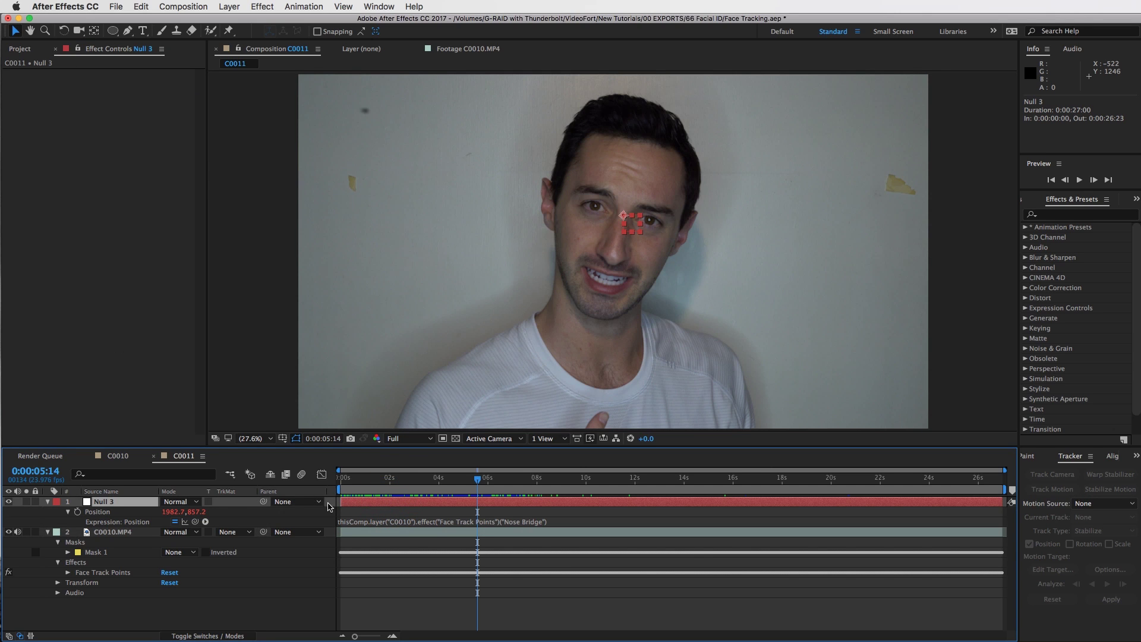
key("r")
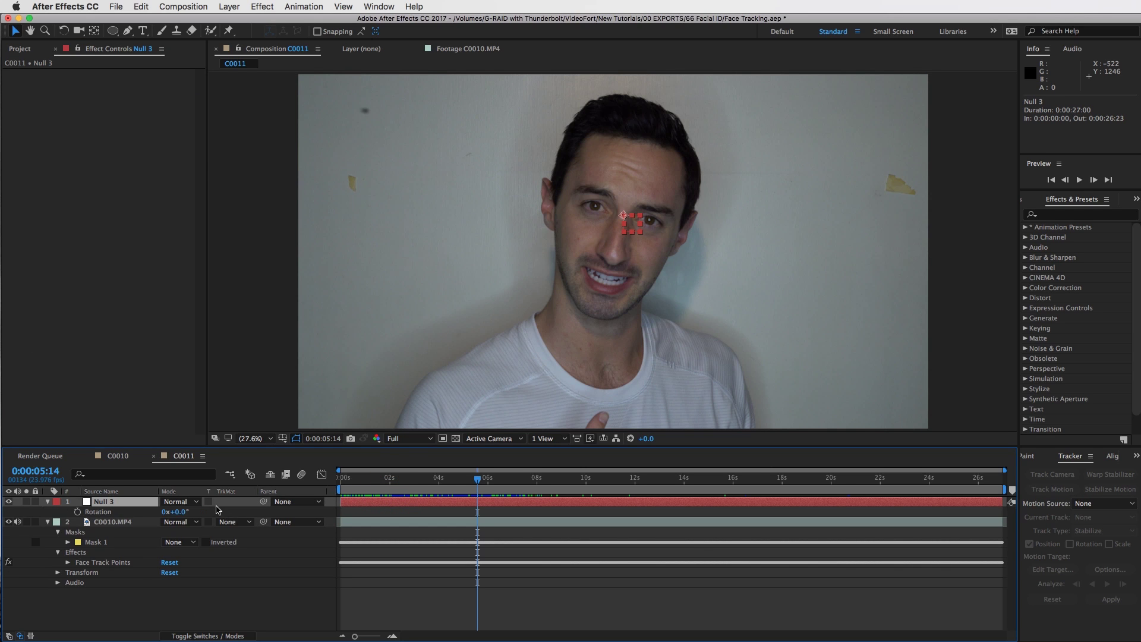
left_click(77, 512, "alt")
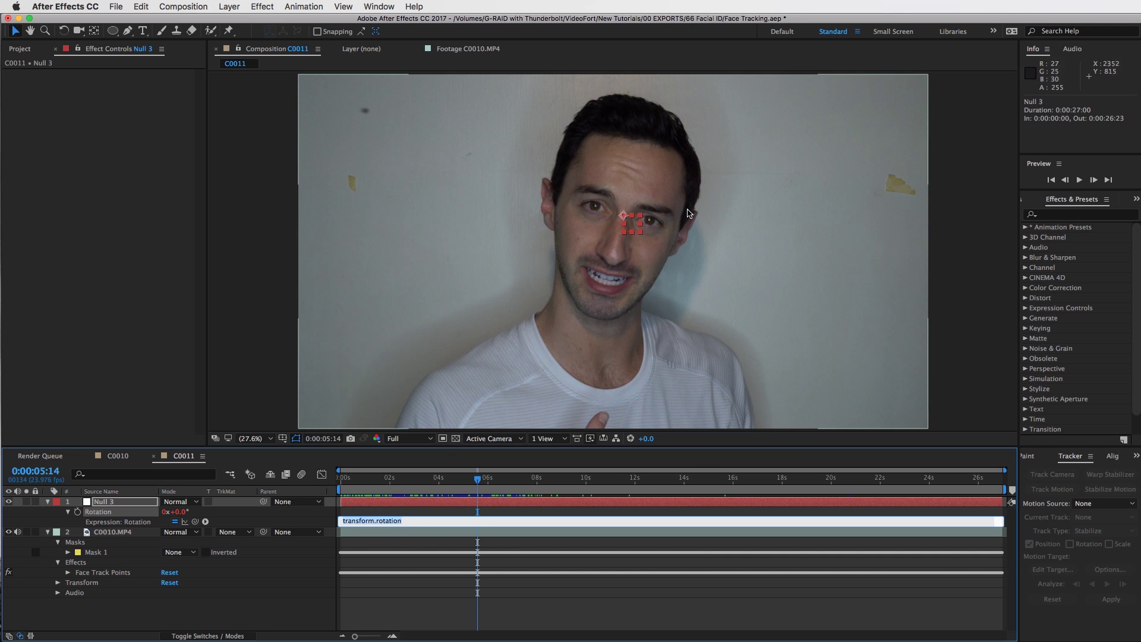
left_click(118, 456)
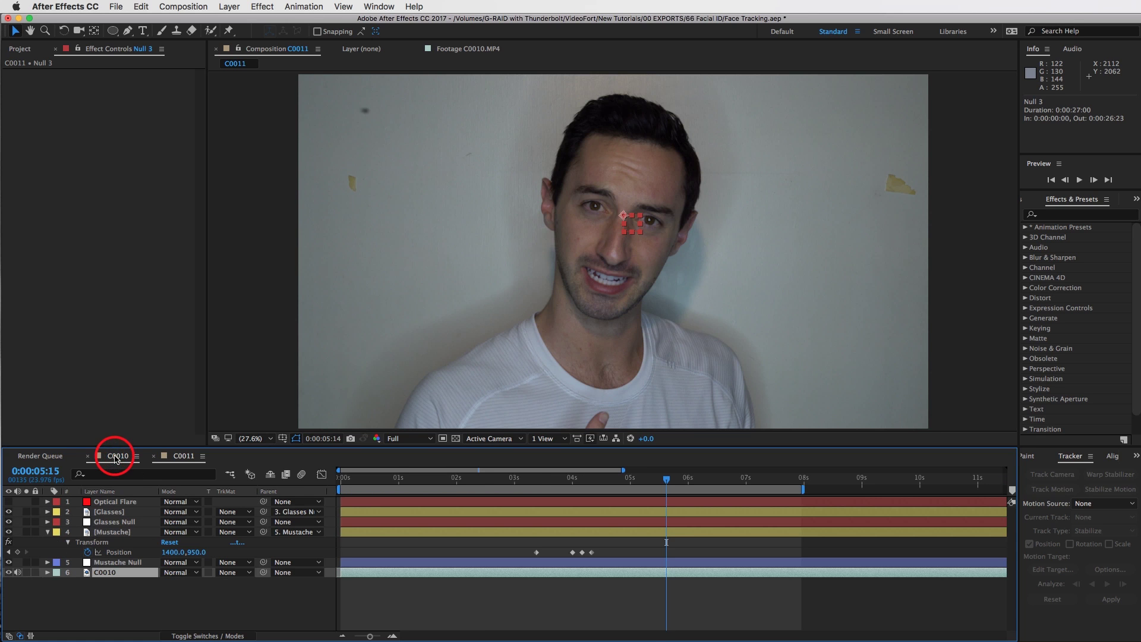
Step: Select all of the glasses null's Rotation expression code in C0010
left_click(113, 522)
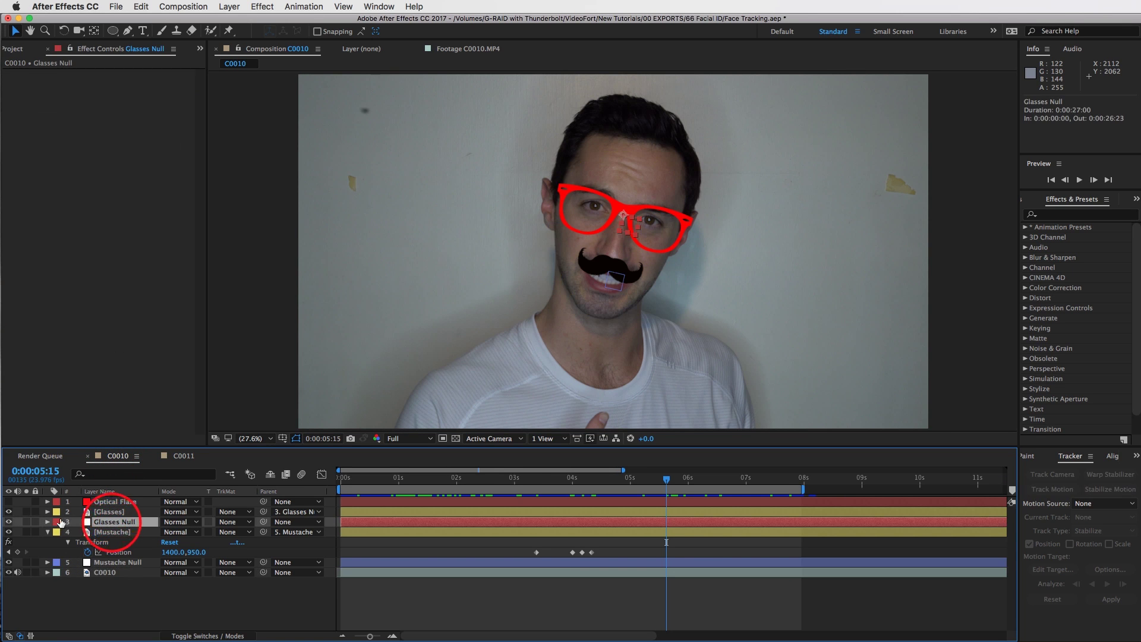
left_click(47, 522)
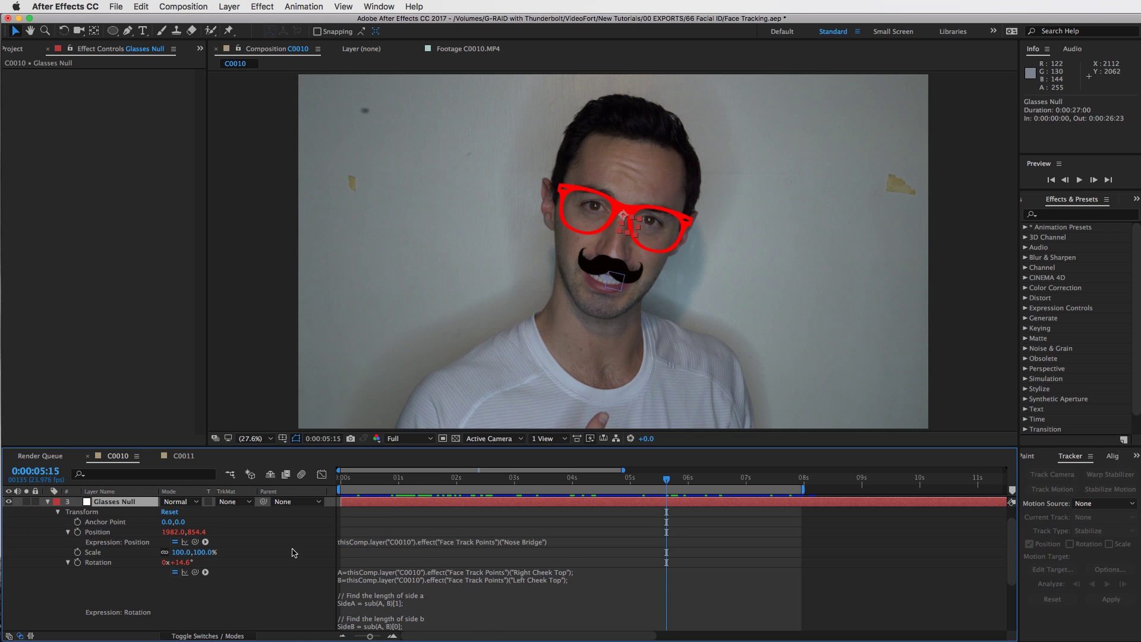
scroll(426, 562, "down", 3)
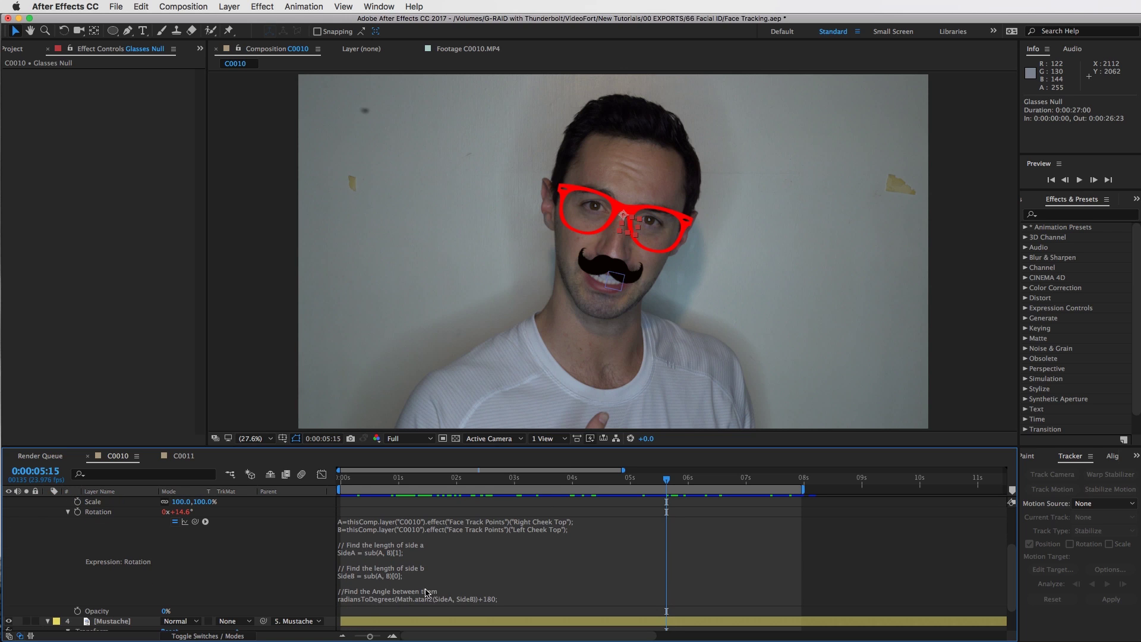
left_click(415, 596)
left_click(517, 597)
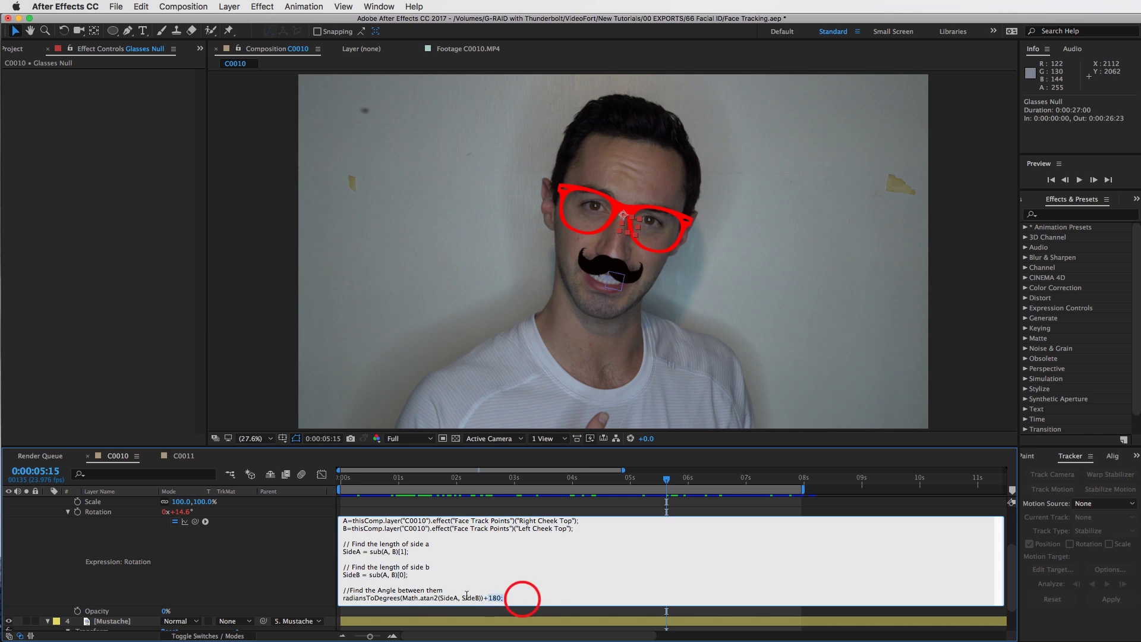
left_click_drag(517, 597, 318, 515)
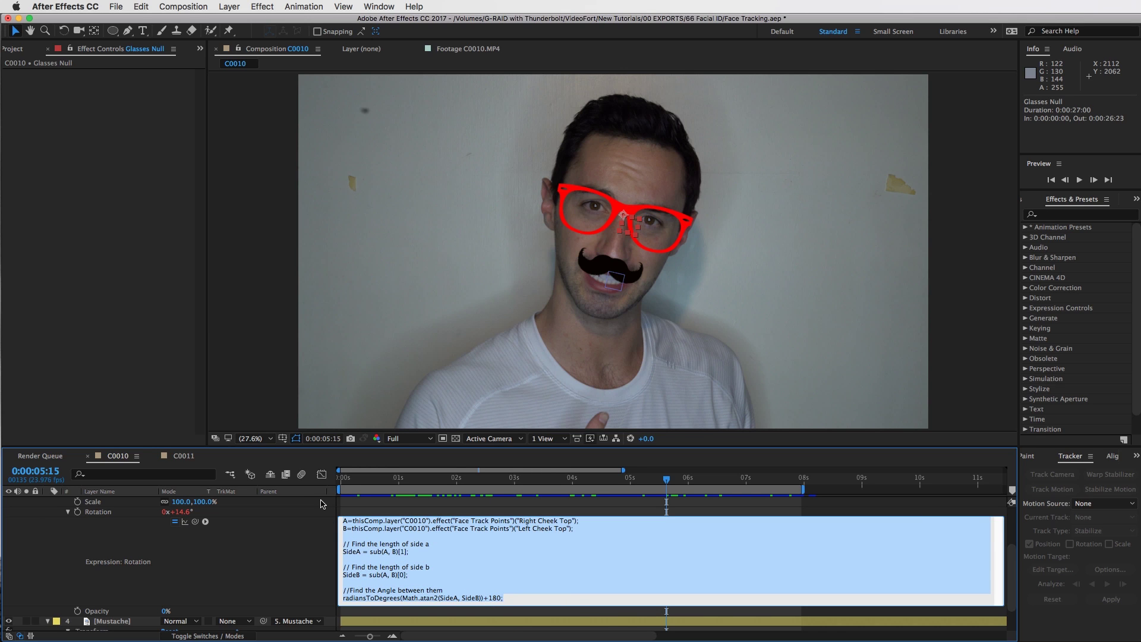
Step: Paste that rotation code into Null 3's Rotation expression in C0011 and end it with a semicolon
left_click(185, 459)
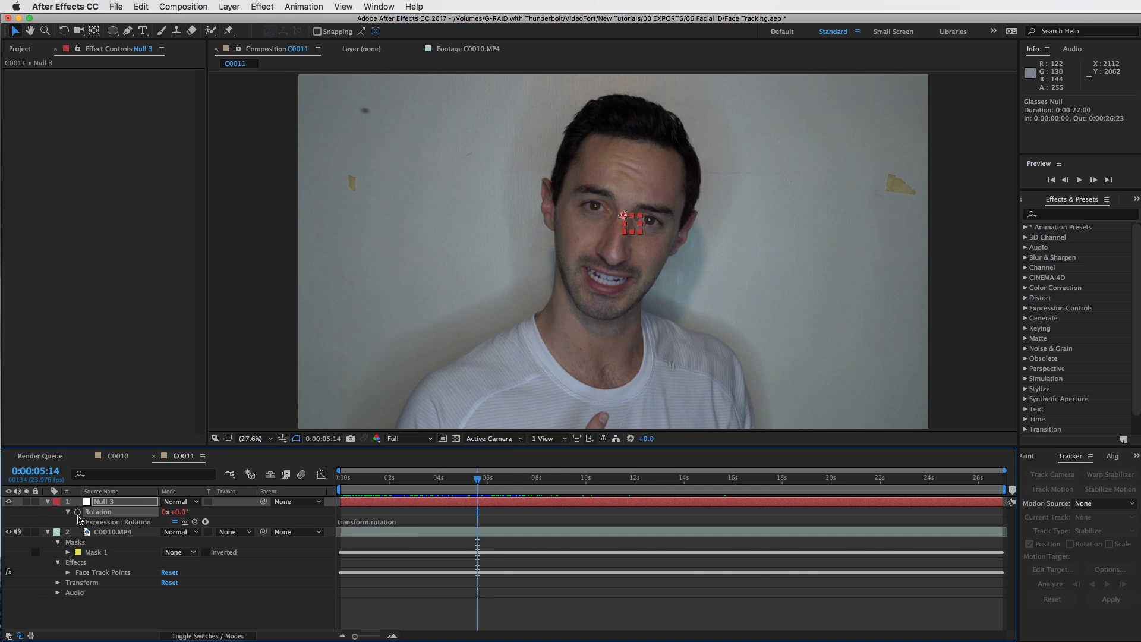
left_click(363, 521)
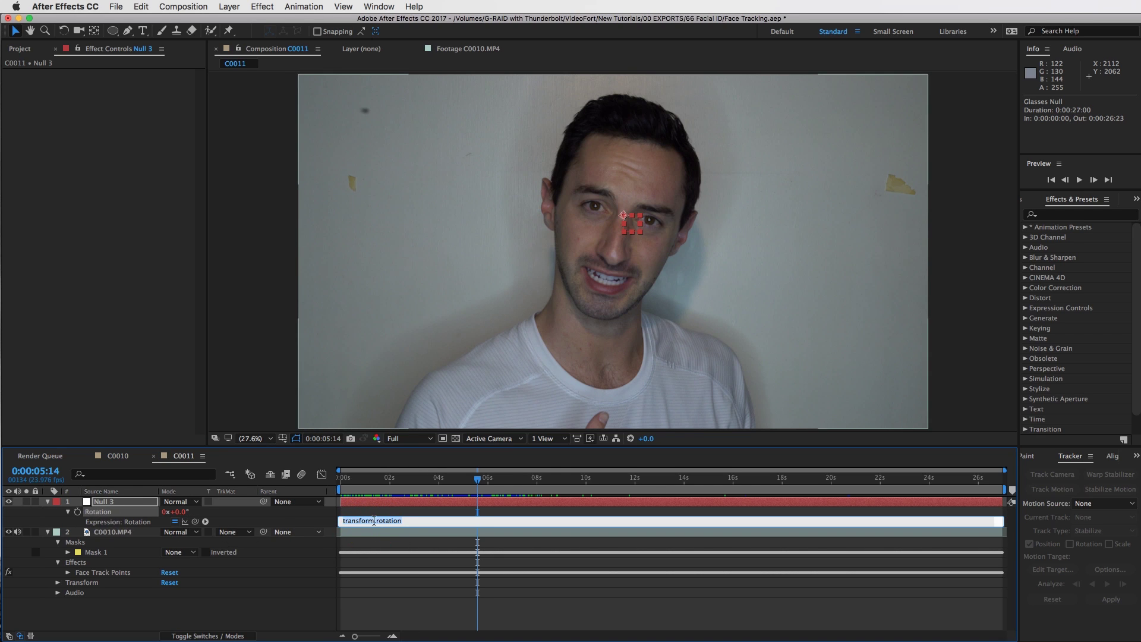
key("super+v")
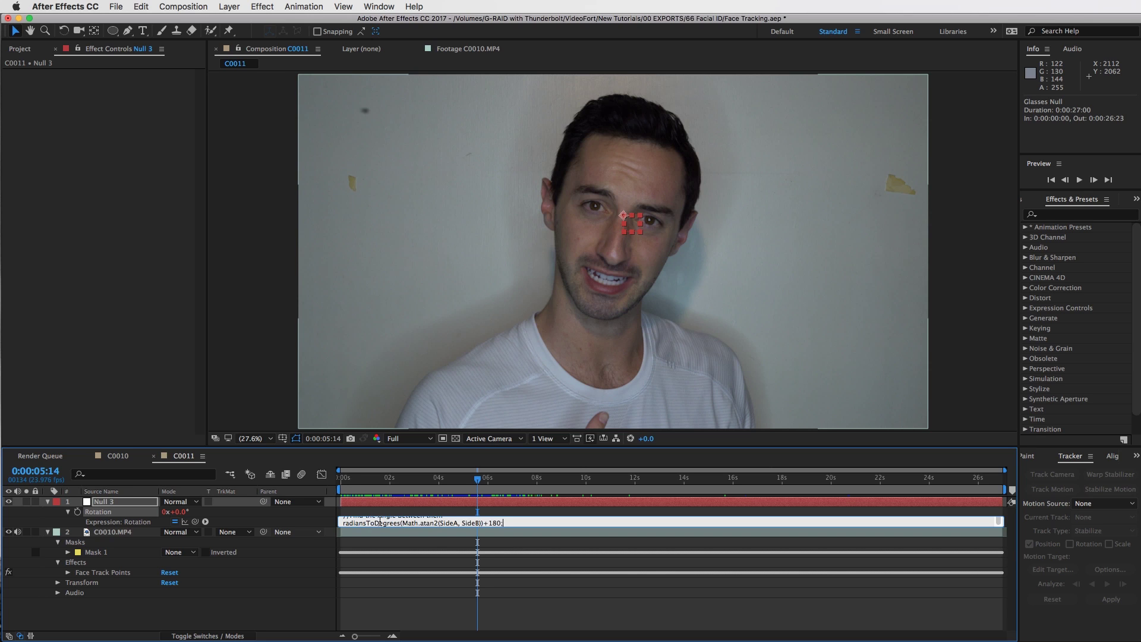
key("KP_Enter")
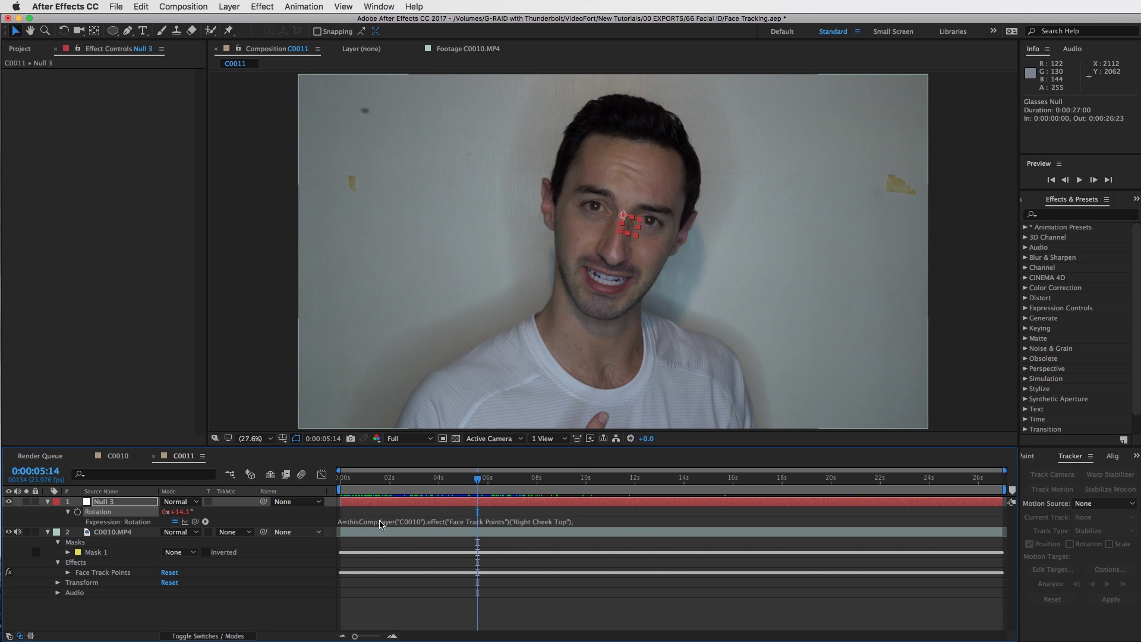
left_click(455, 523)
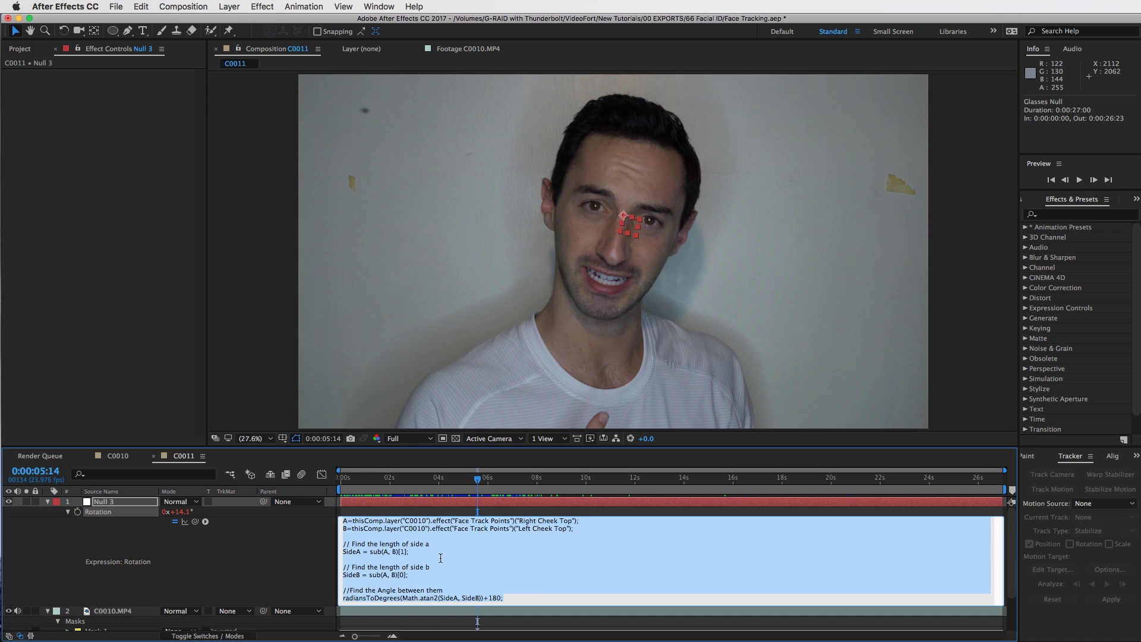
left_click(502, 598)
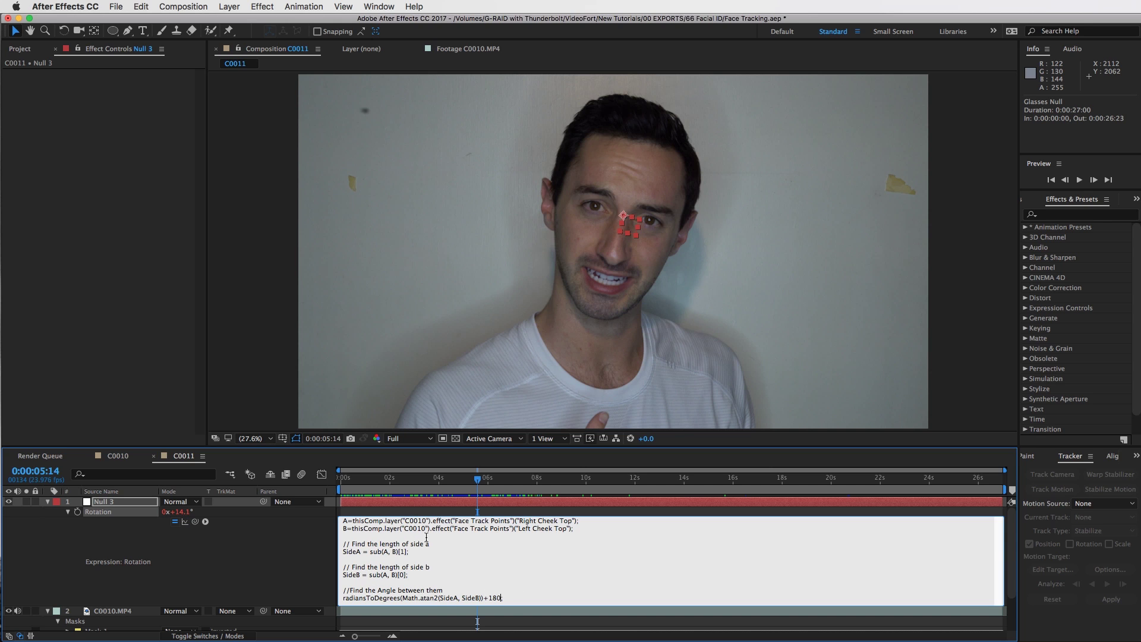
type(";")
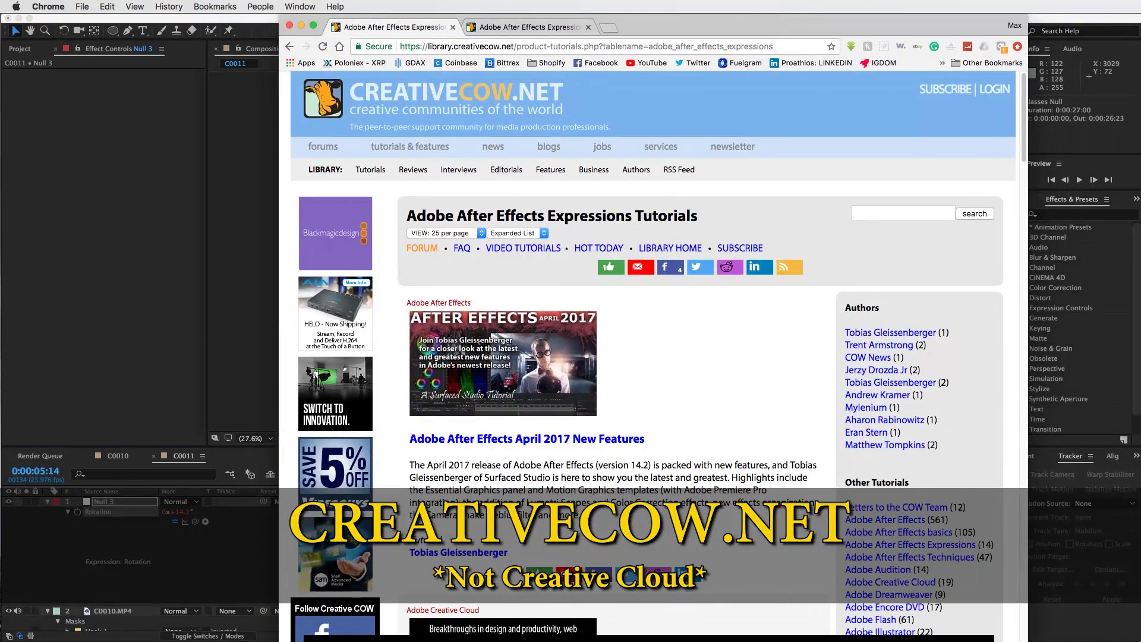
Step: Reshape the Chrome window and browse CreativeCow's After Effects Expressions forum topics in the second tab
left_click_drag(1027, 641, 1029, 619)
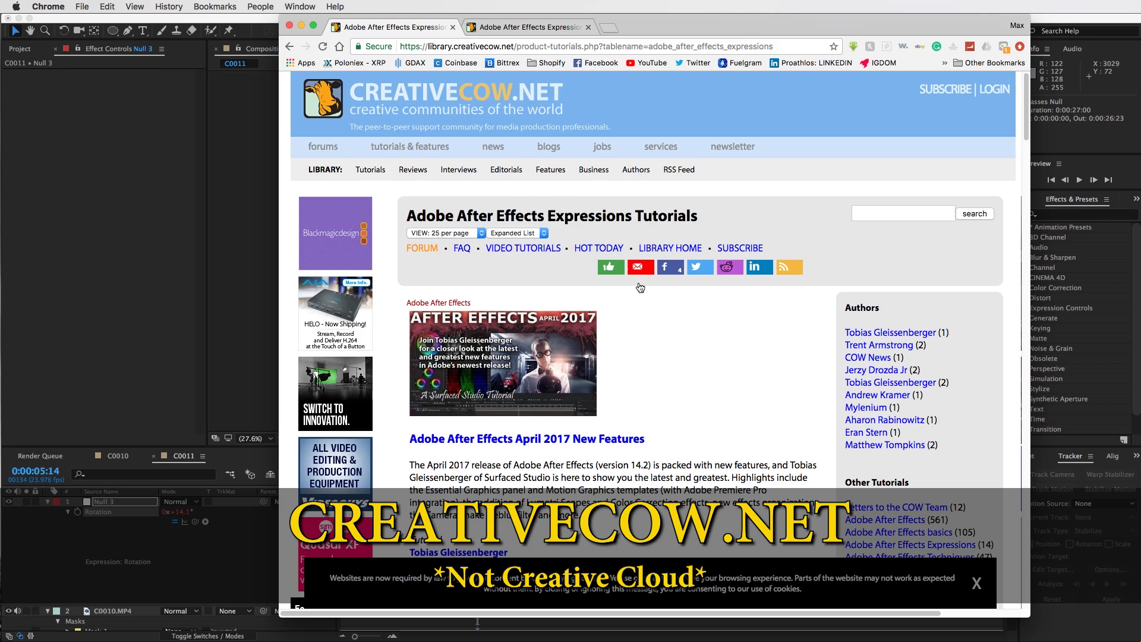
left_click(514, 27)
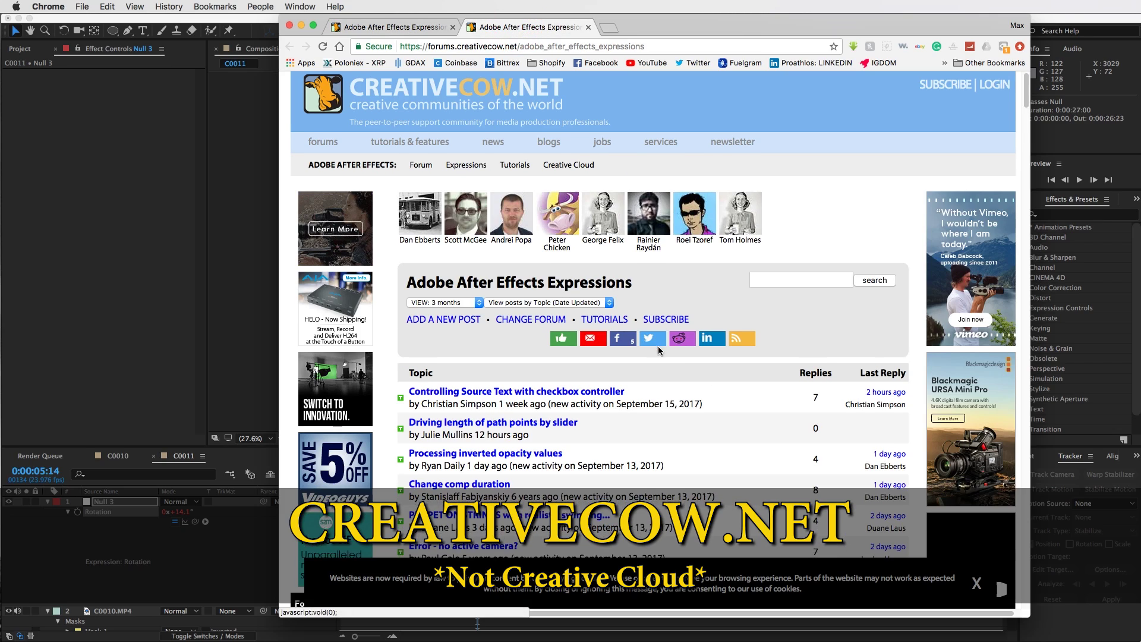
scroll(714, 384, "down", 15)
scroll(503, 376, "down", 20)
scroll(506, 398, "down", 20)
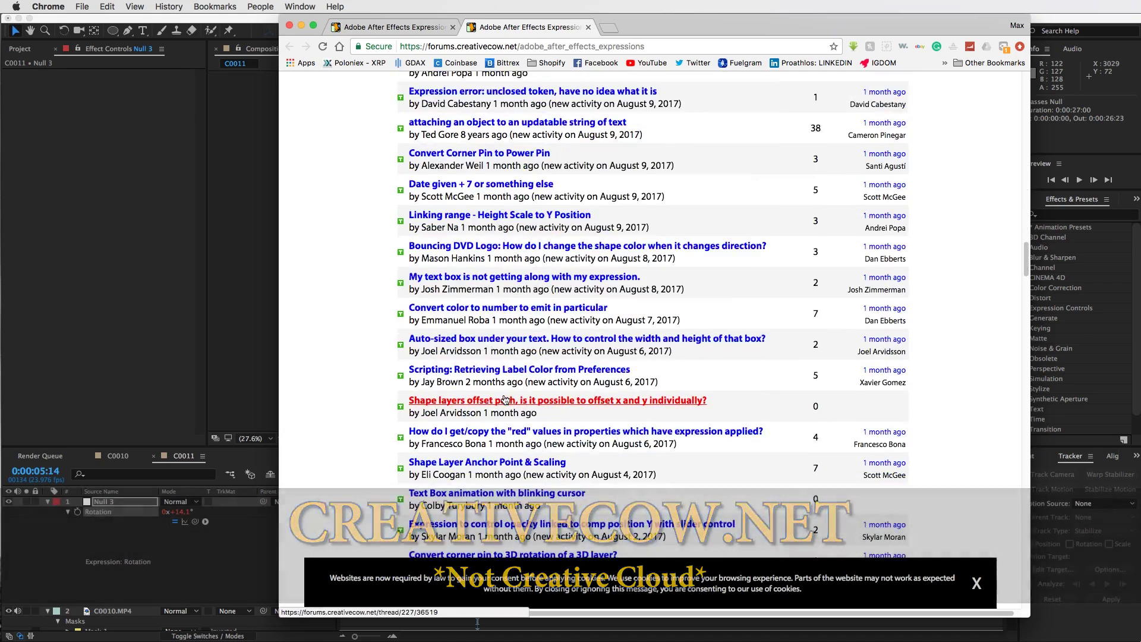
scroll(521, 414, "up", 20)
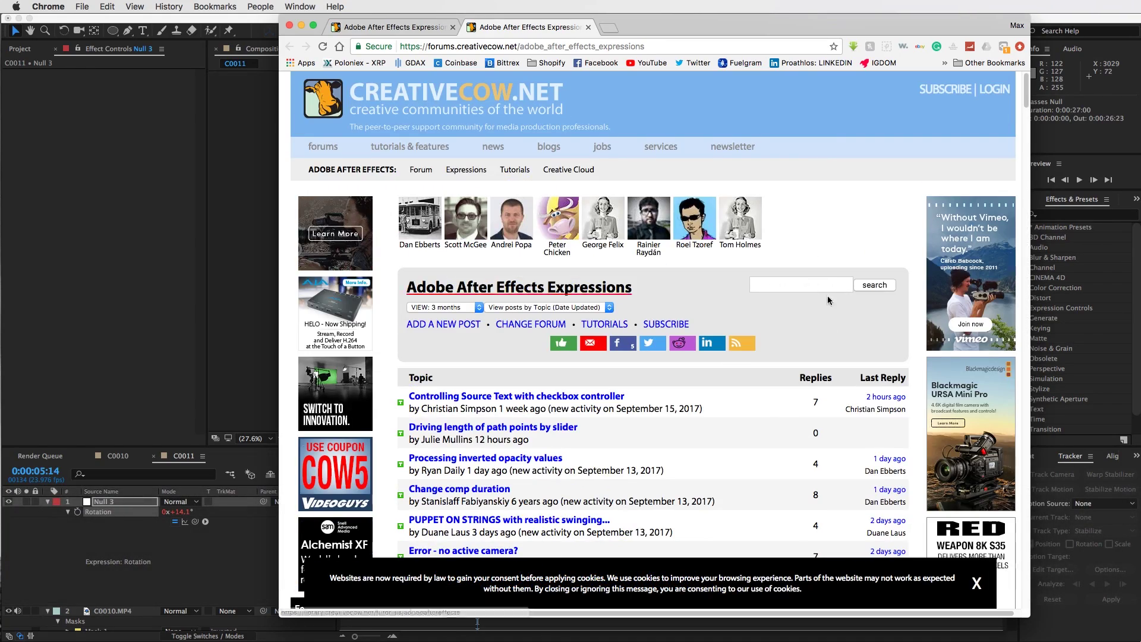
scroll(601, 438, "down", 2)
scroll(554, 291, "down", 10)
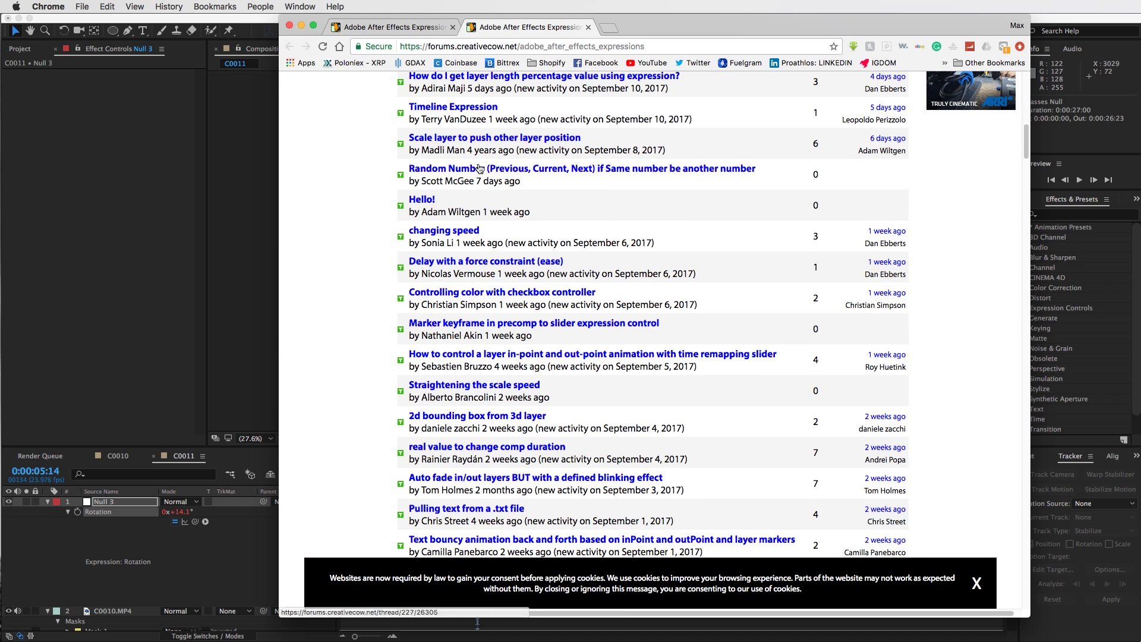
scroll(505, 262, "up", 15)
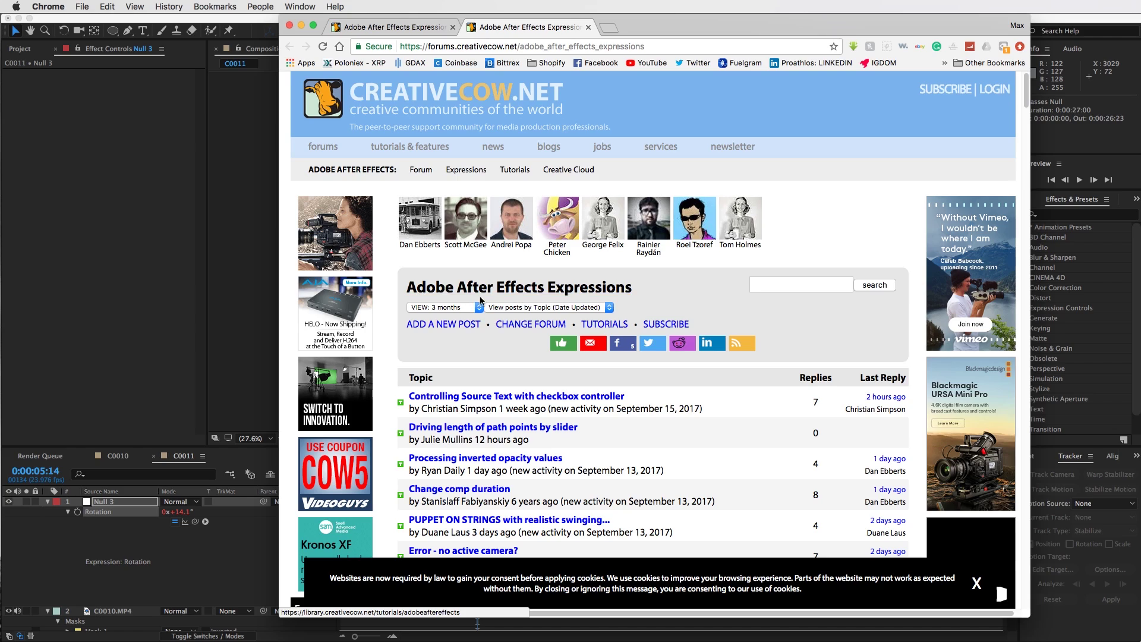
Step: Scroll further down the Expressions topic list, then switch back to After Effects
scroll(591, 266, "down", 1)
scroll(590, 268, "down", 15)
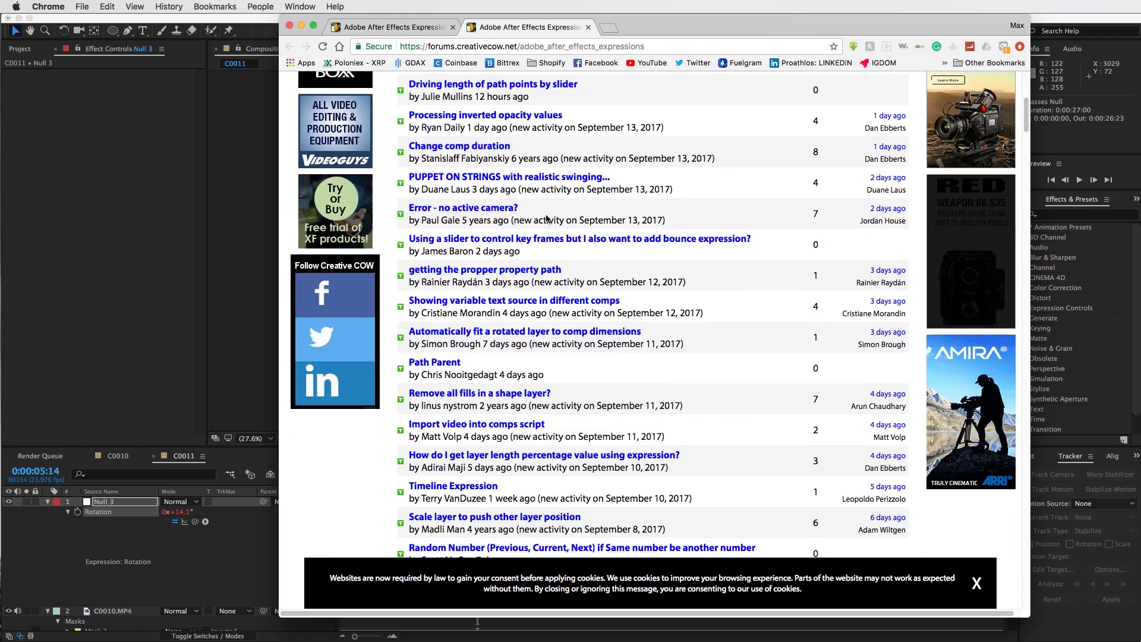
scroll(547, 256, "down", 6)
scroll(548, 256, "down", 5)
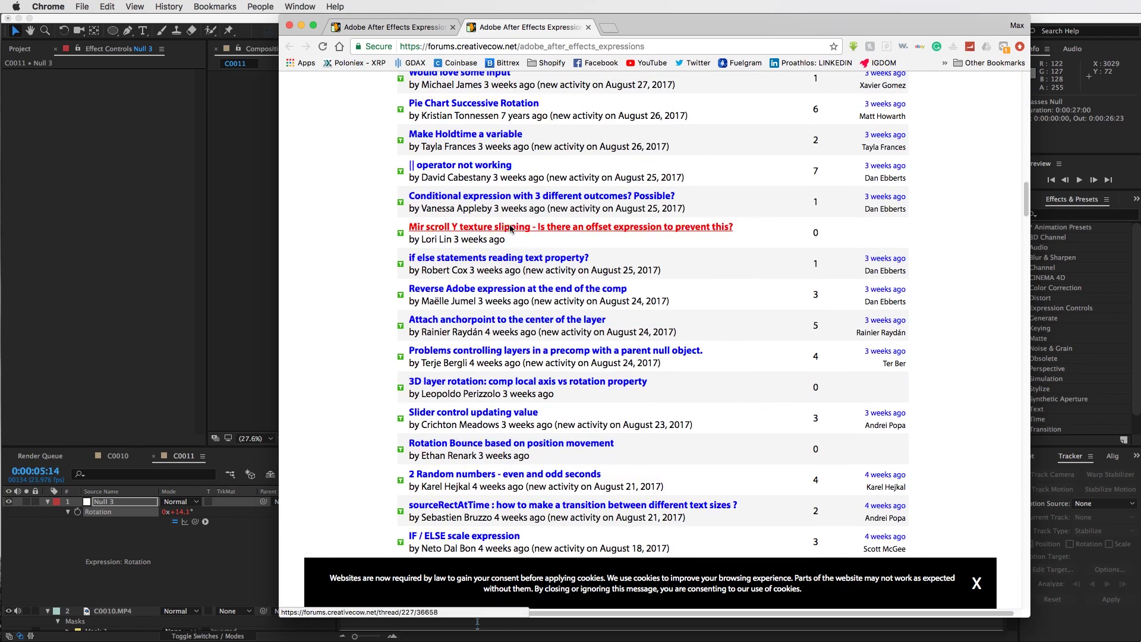
scroll(511, 280, "down", 8)
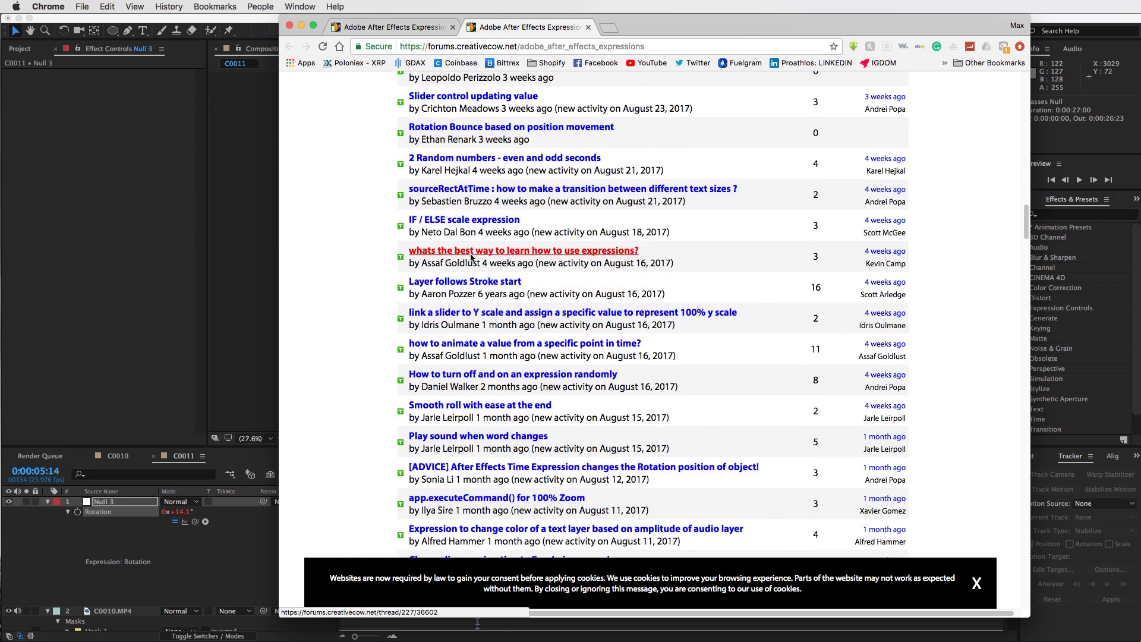
scroll(499, 277, "down", 8)
scroll(462, 254, "down", 7)
scroll(462, 254, "down", 10)
left_click(222, 336)
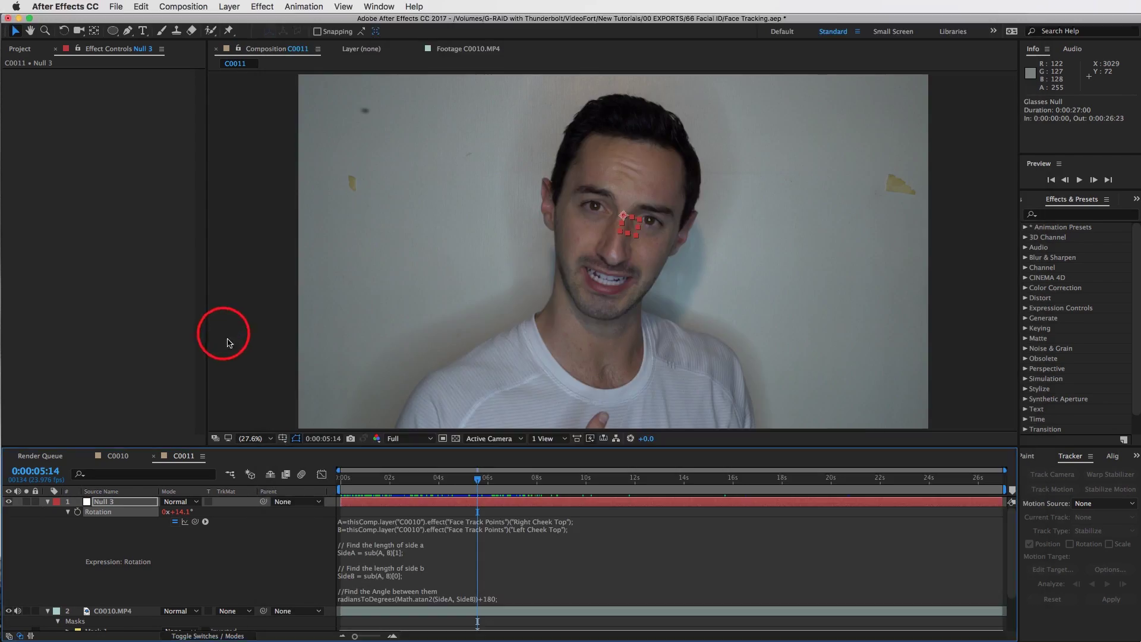
Step: Open Null 3's rotation expression and inspect its C0010 and Right Cheek Top point references
left_click(442, 531)
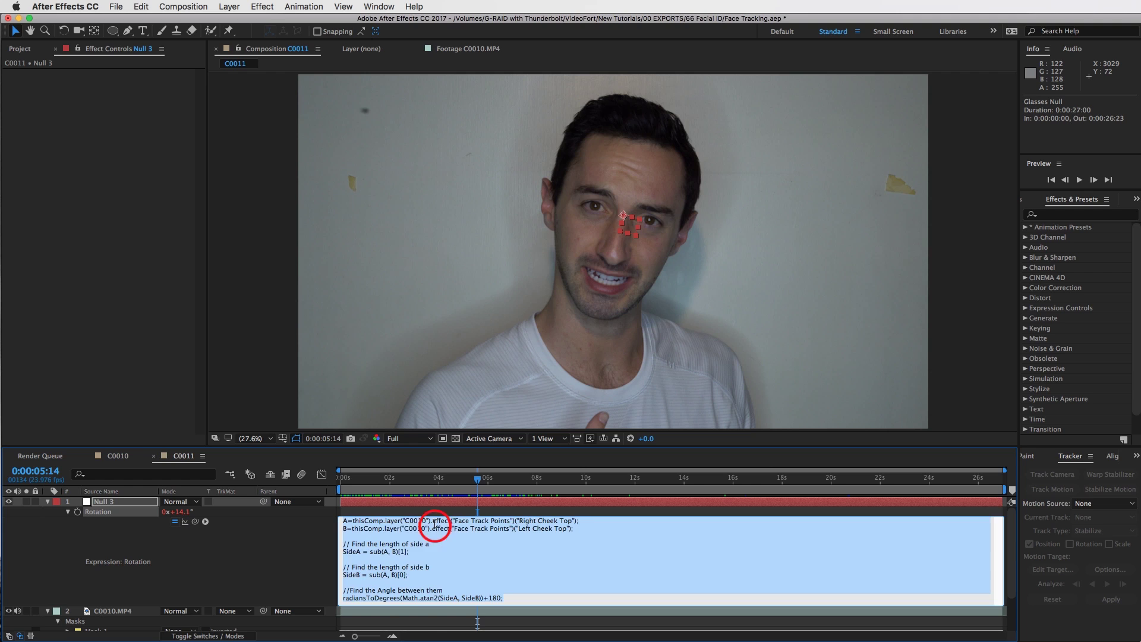
left_click(398, 535)
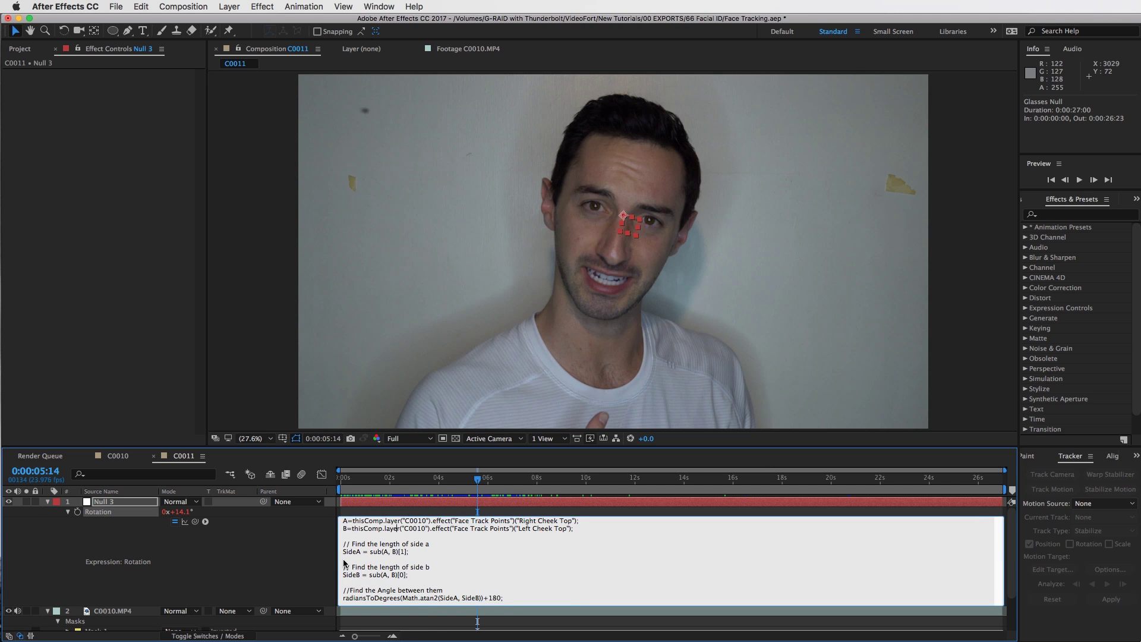
left_click(347, 520)
left_click_drag(353, 521, 582, 520)
left_click(411, 522)
left_click_drag(405, 521, 425, 522)
left_click(538, 522)
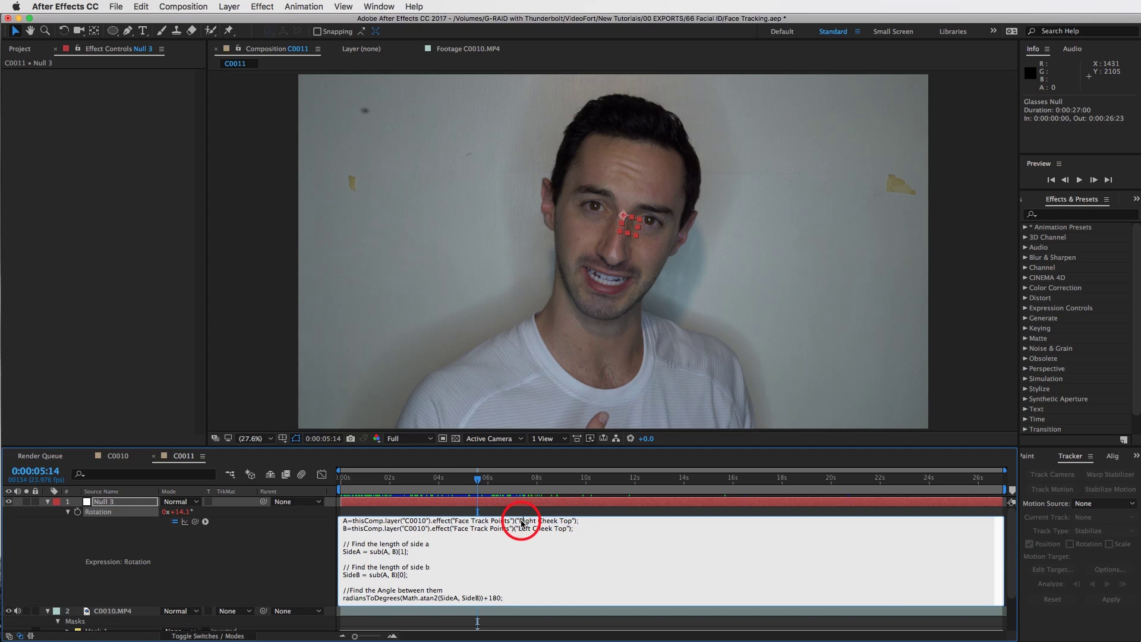
left_click_drag(519, 521, 573, 523)
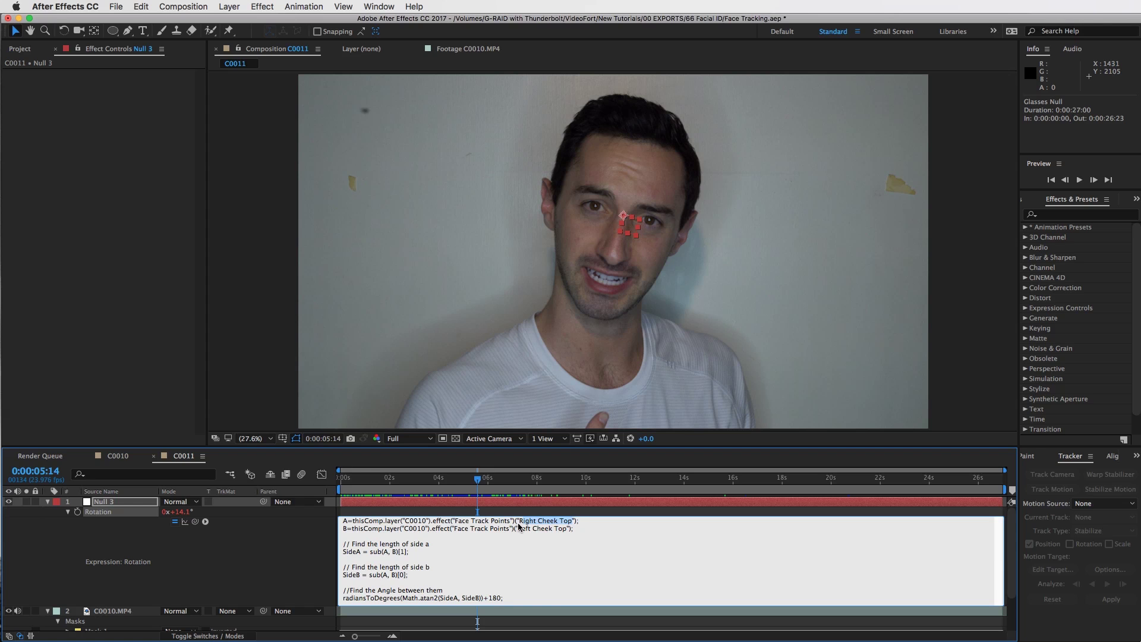
left_click(519, 525)
left_click_drag(519, 524, 570, 523)
left_click(559, 522)
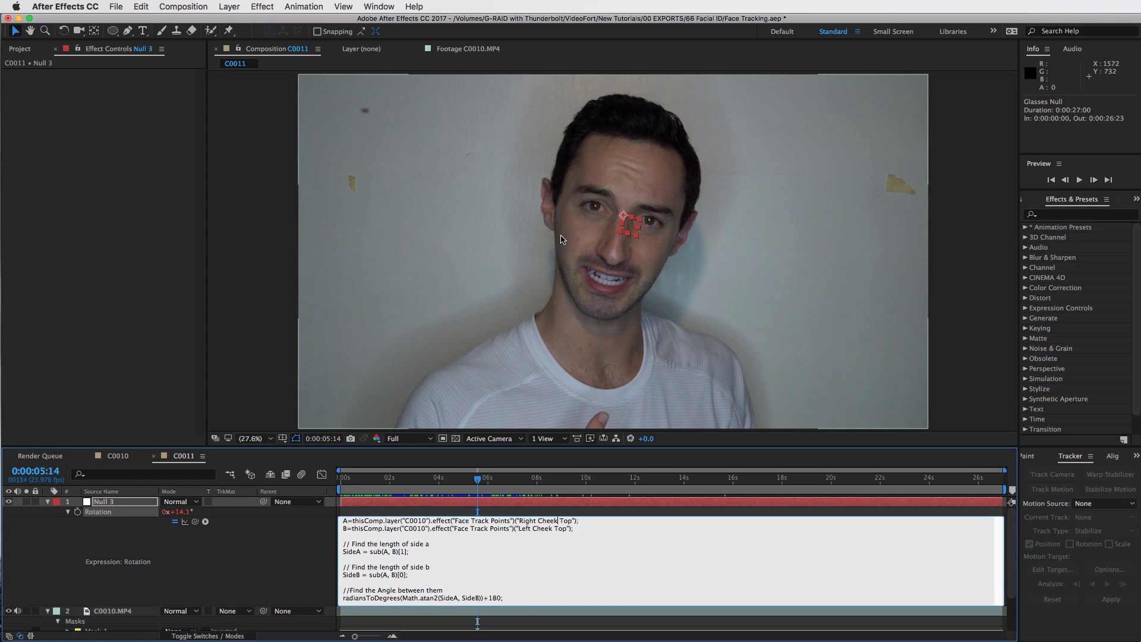
left_click(544, 528)
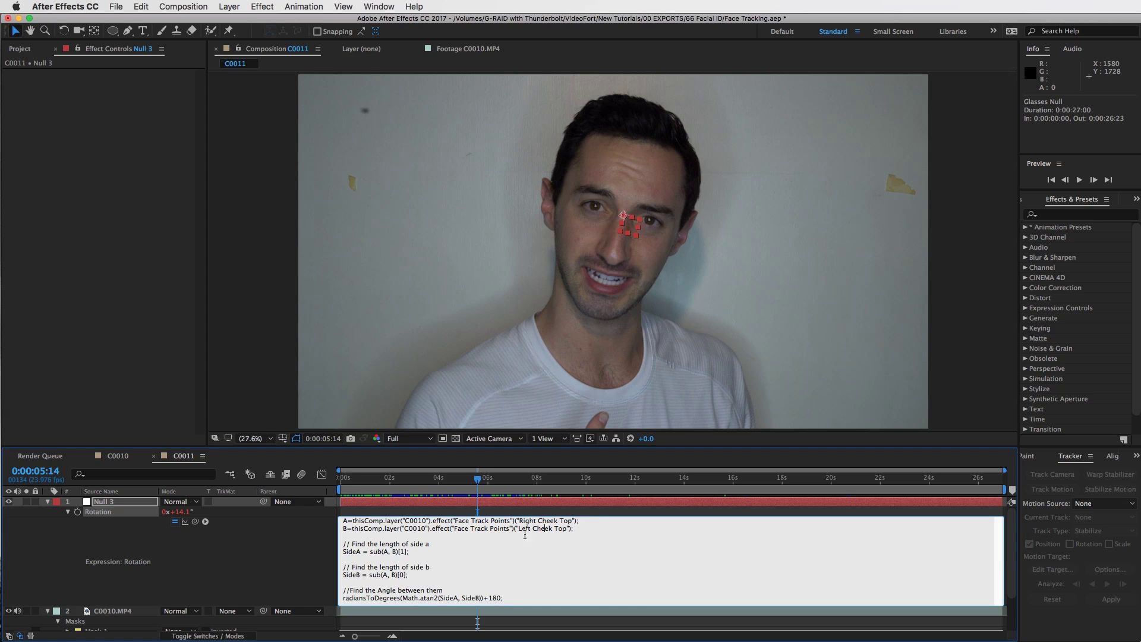
Step: Review the side-length and atan2 angle calculation lines, then commit the rotation expression
left_click_drag(344, 542, 375, 599)
left_click_drag(503, 598, 335, 534)
left_click(346, 552)
left_click_drag(506, 599, 328, 542)
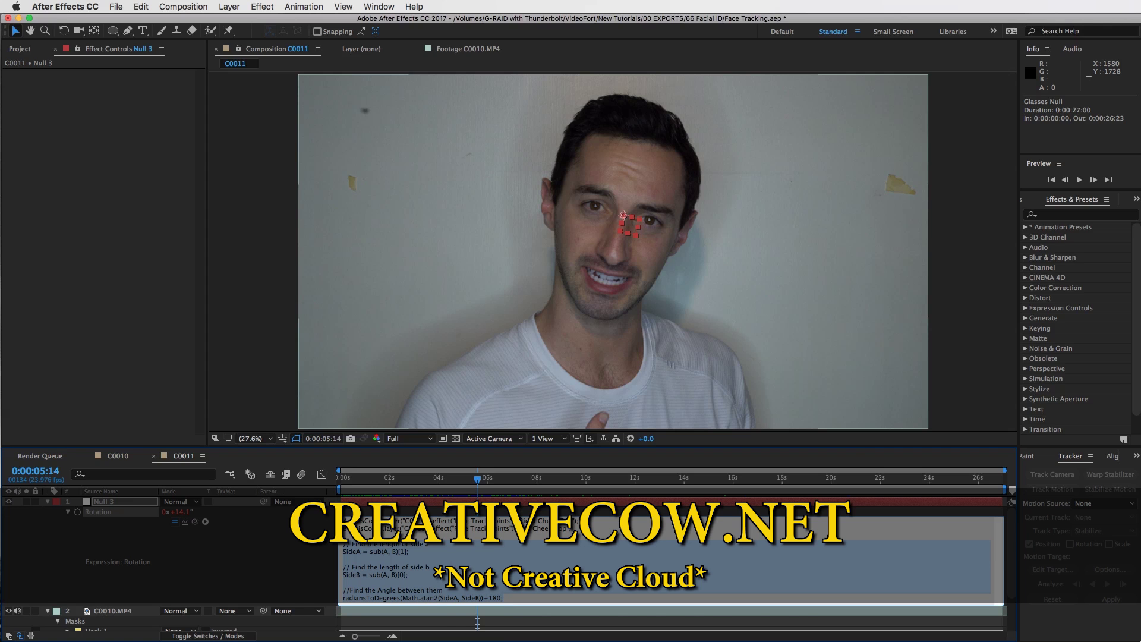
left_click(509, 601)
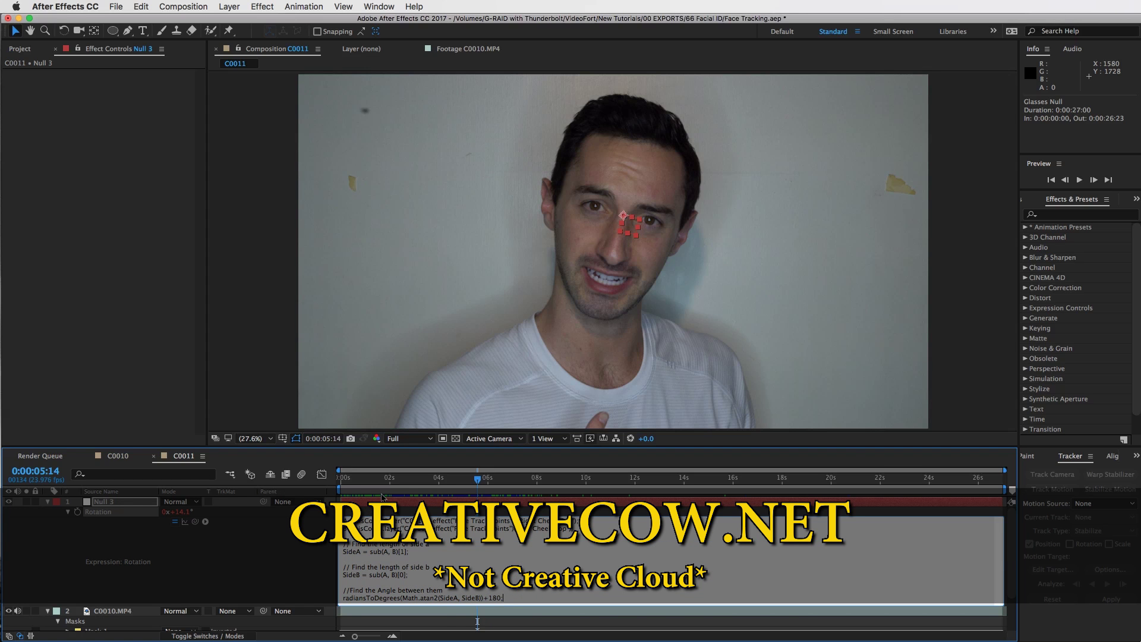
left_click(292, 539)
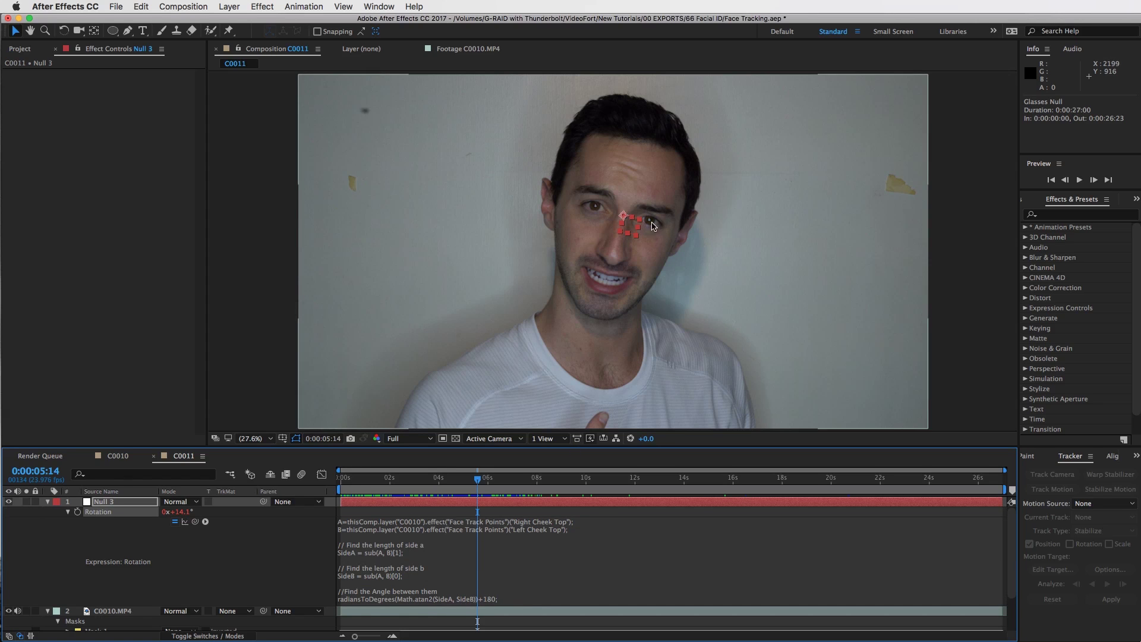
key("period")
key("period")
key("period")
key("period")
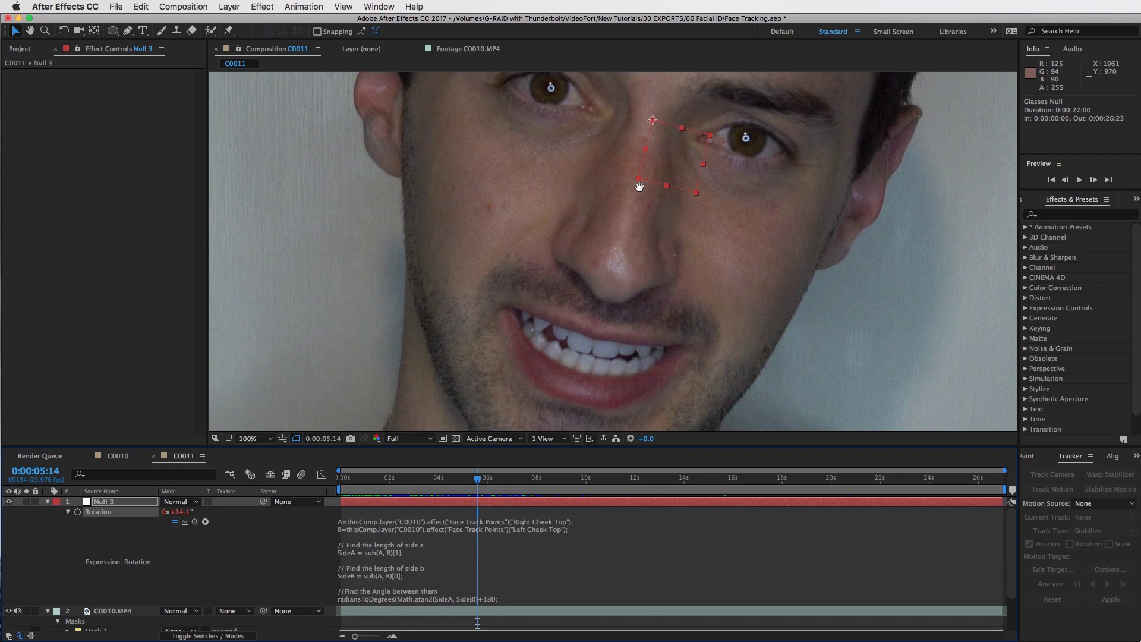
left_click_drag(639, 186, 628, 271)
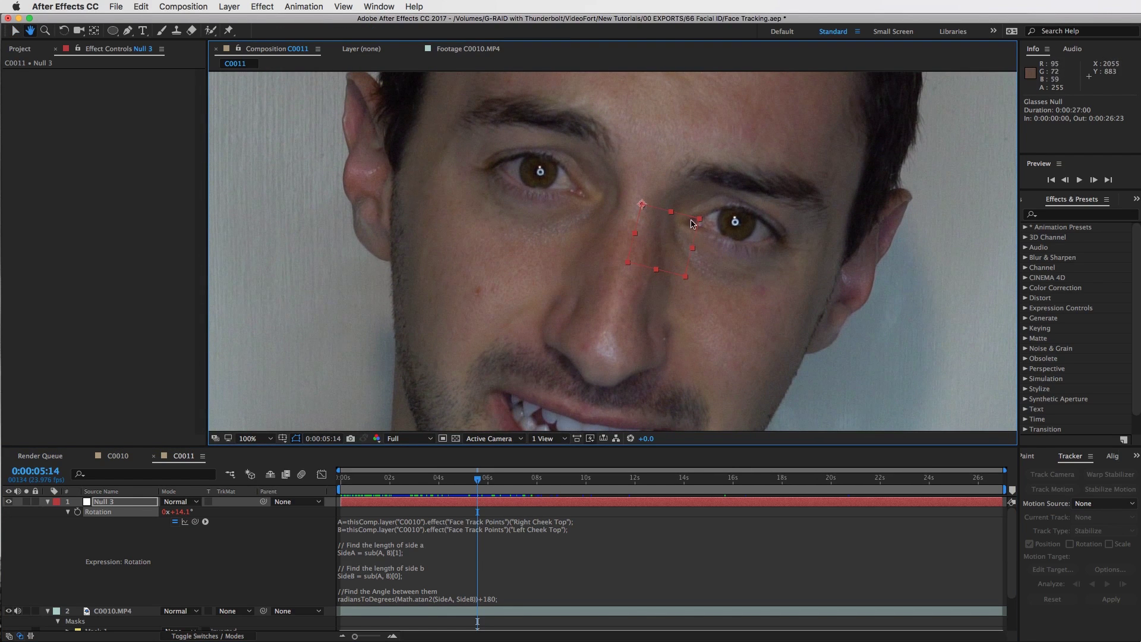
key("v")
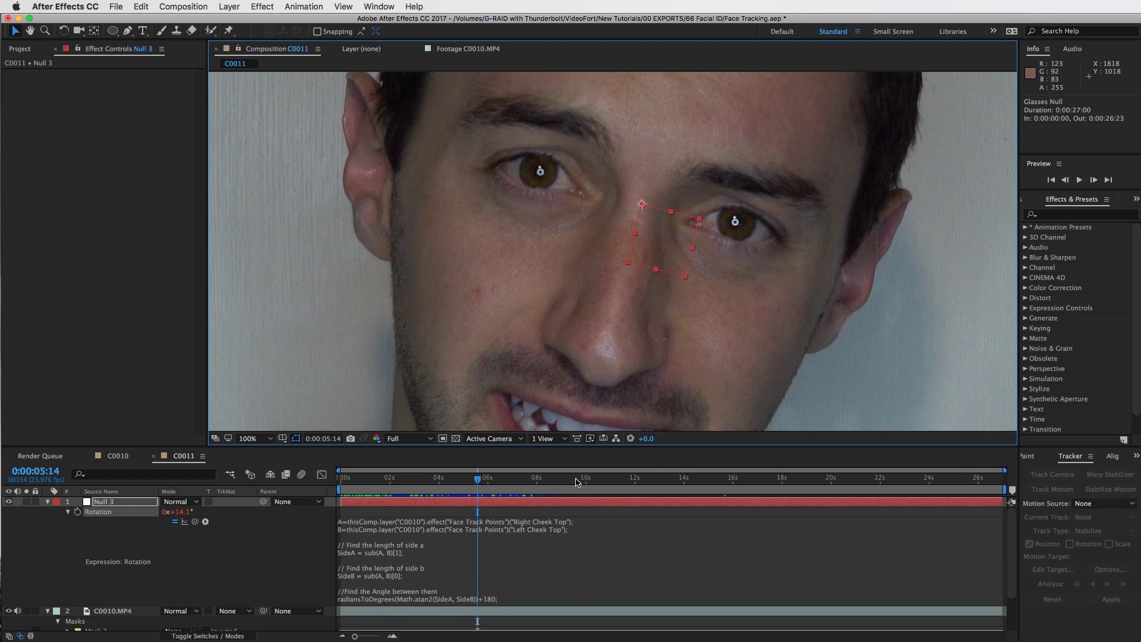
left_click(556, 480)
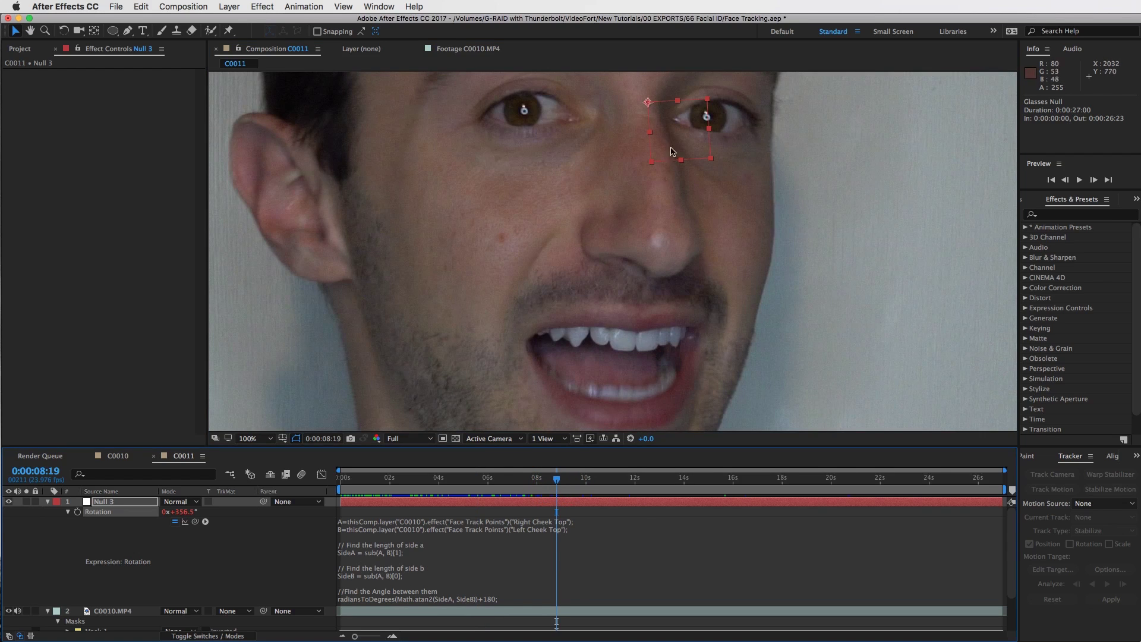
left_click(686, 480)
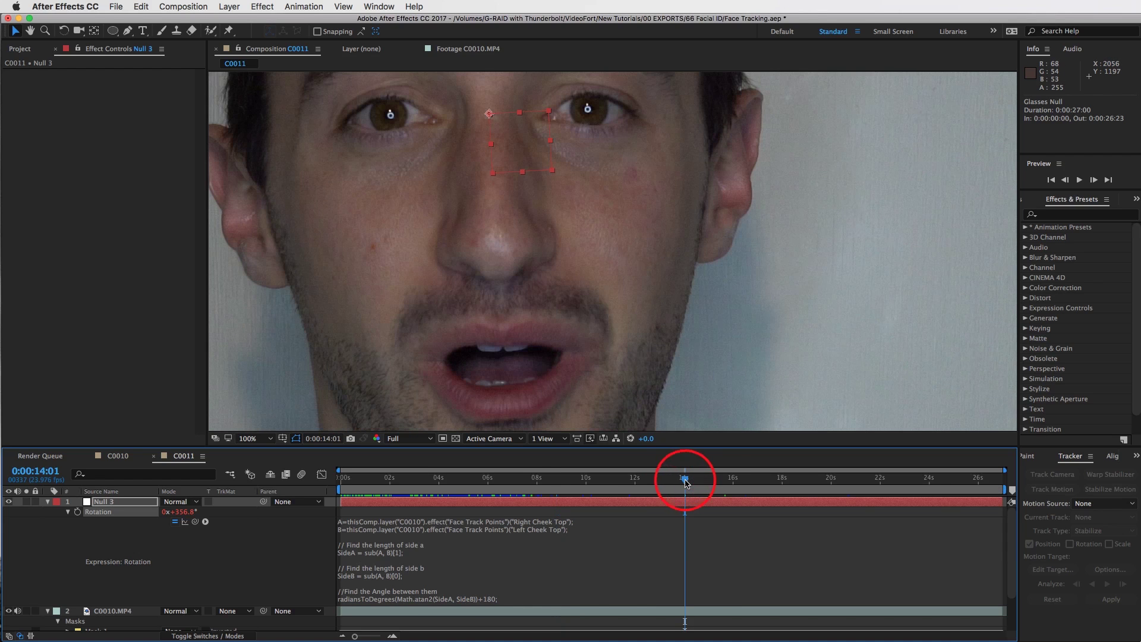
left_click(783, 480)
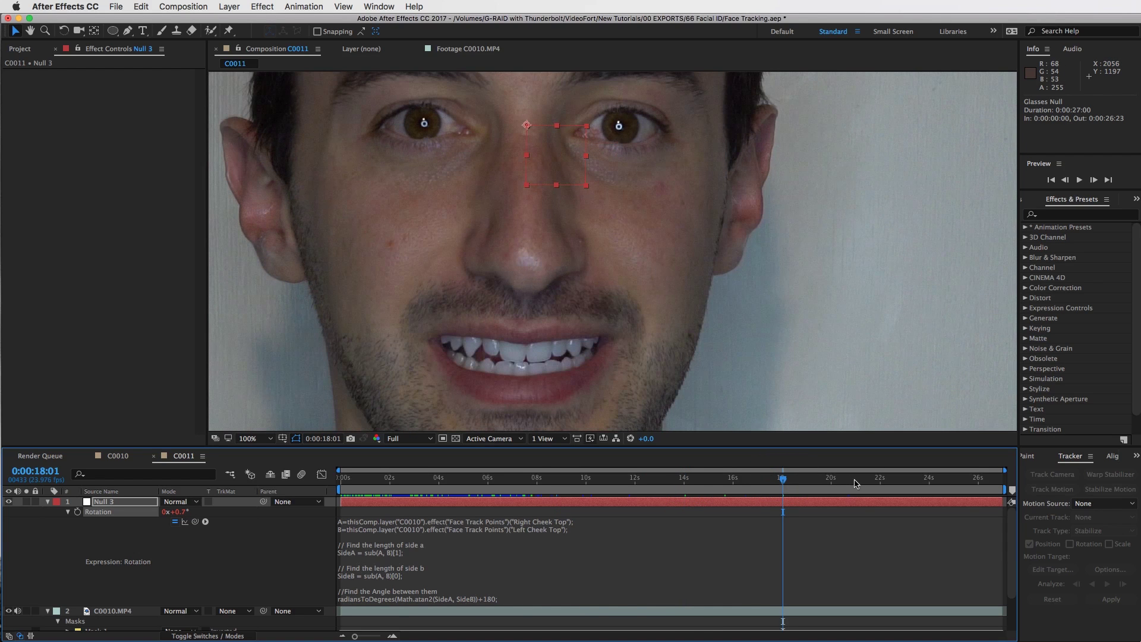
left_click(860, 480)
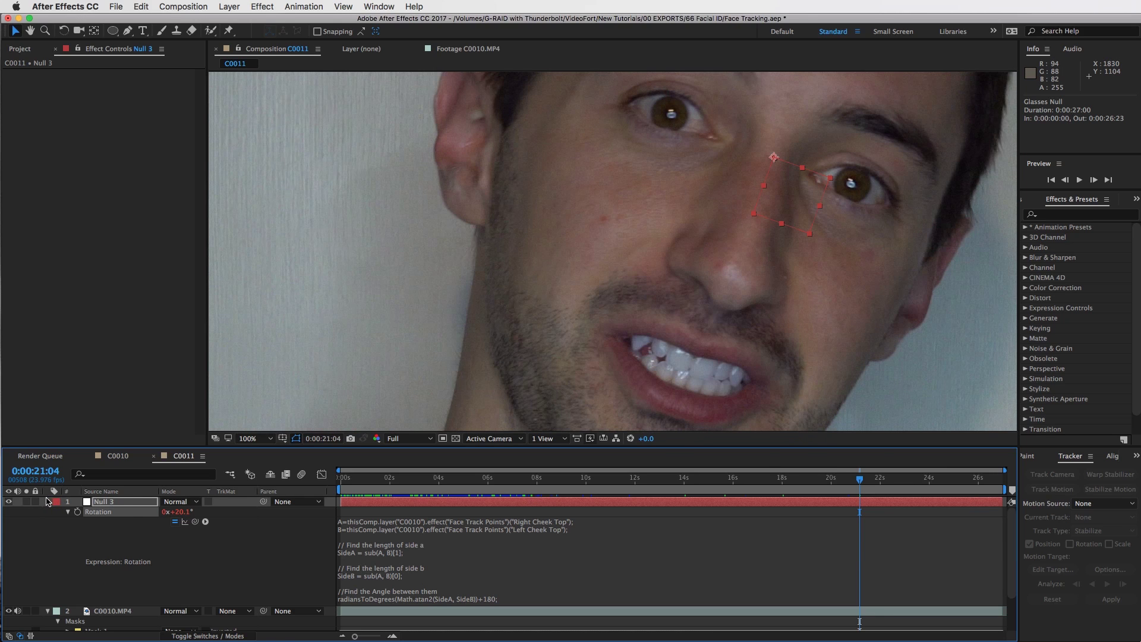
Step: Rename Null 3 to 'Glasses null object' and widen the Layer Name column
left_click(52, 505)
left_click(106, 505)
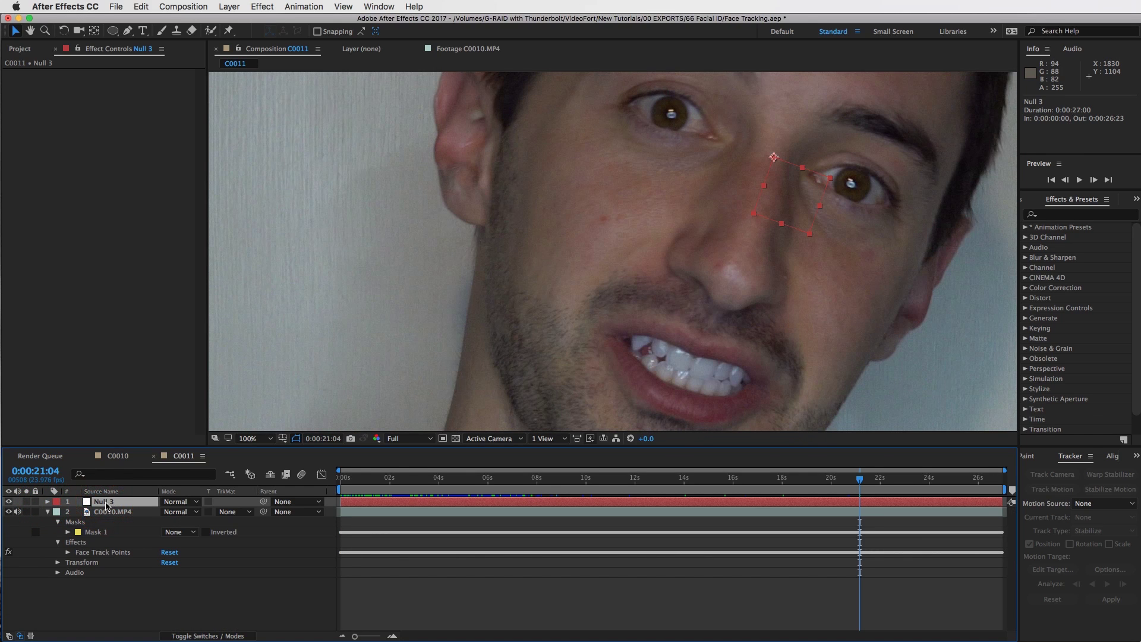
key("Return")
type("k")
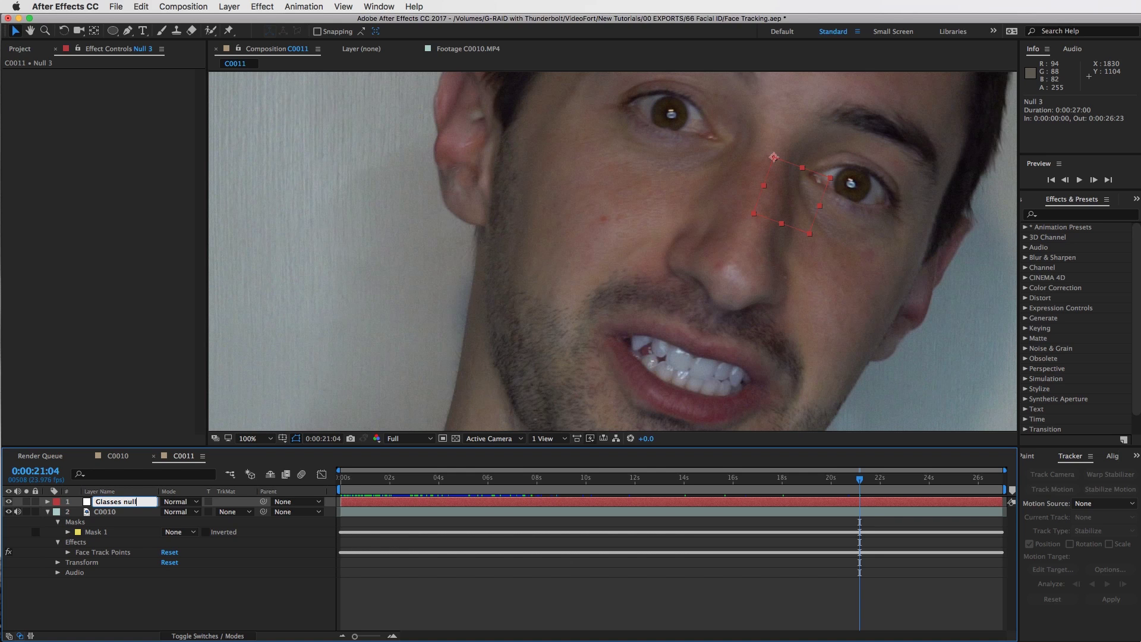
type("lasses null object")
key("Return")
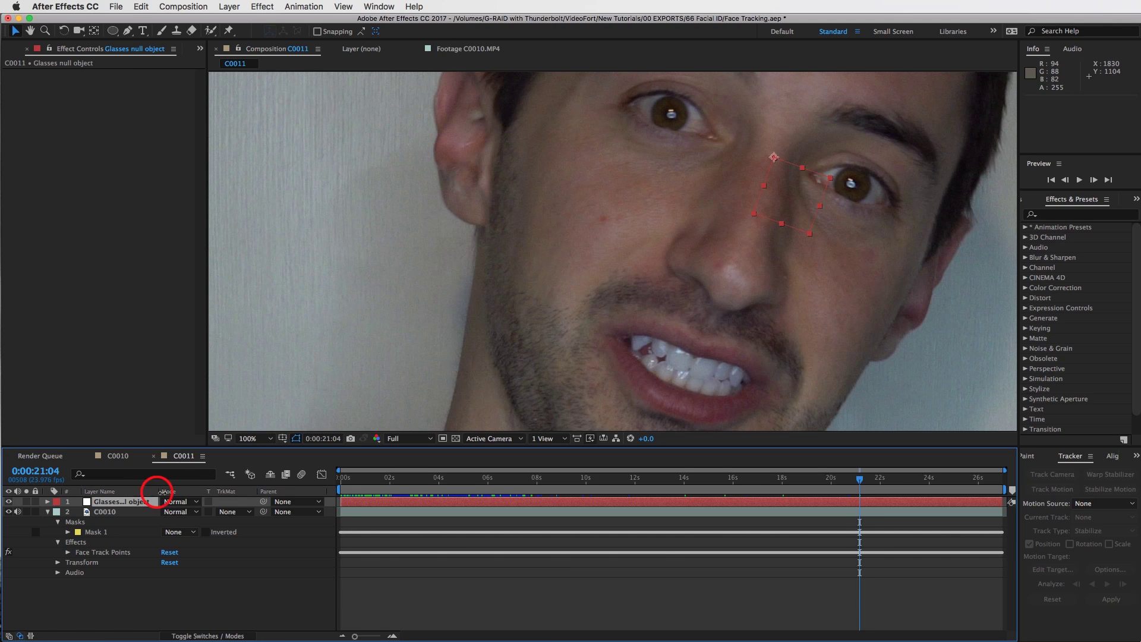
left_click_drag(160, 492, 174, 496)
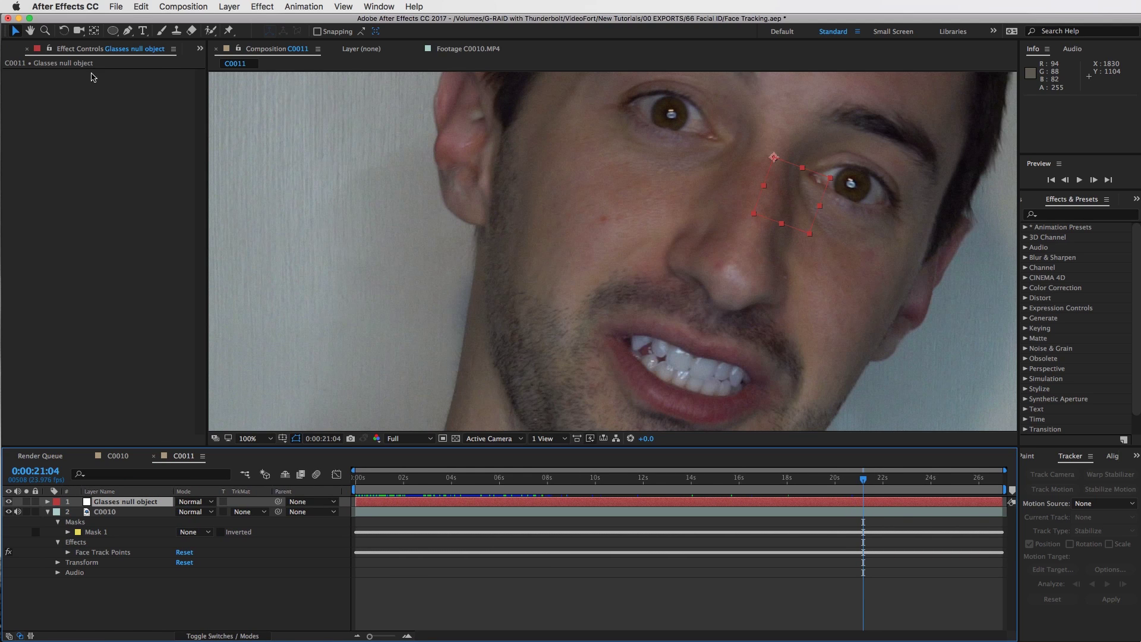
Step: Fit the viewer to the whole frame and add the Glasses image as the top layer
left_click(10, 50)
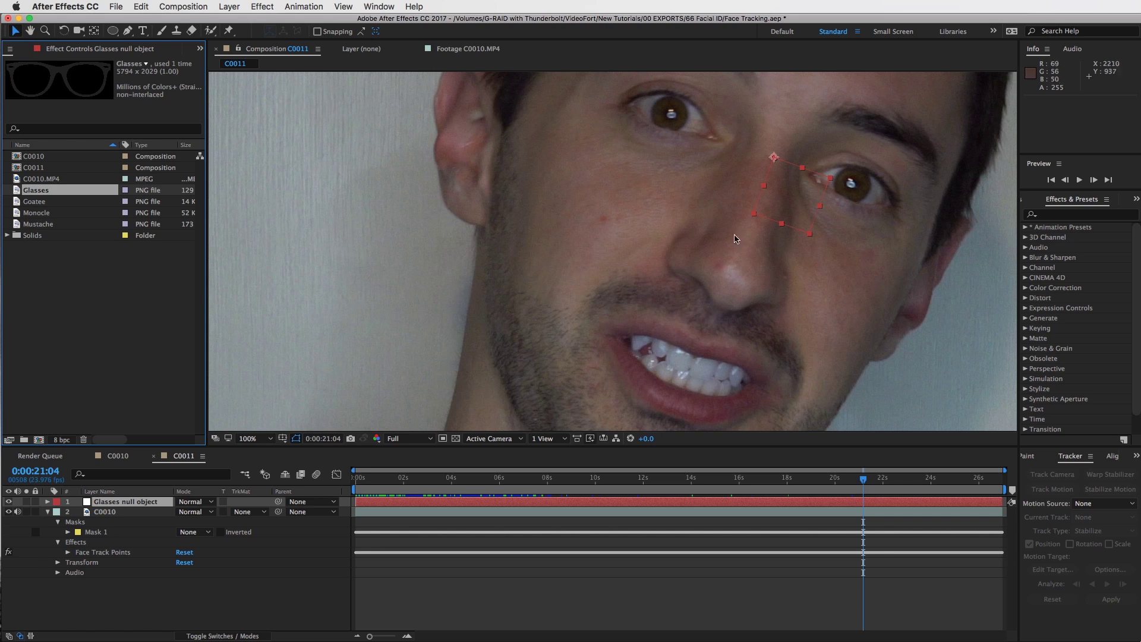
left_click(256, 438)
left_click(278, 458)
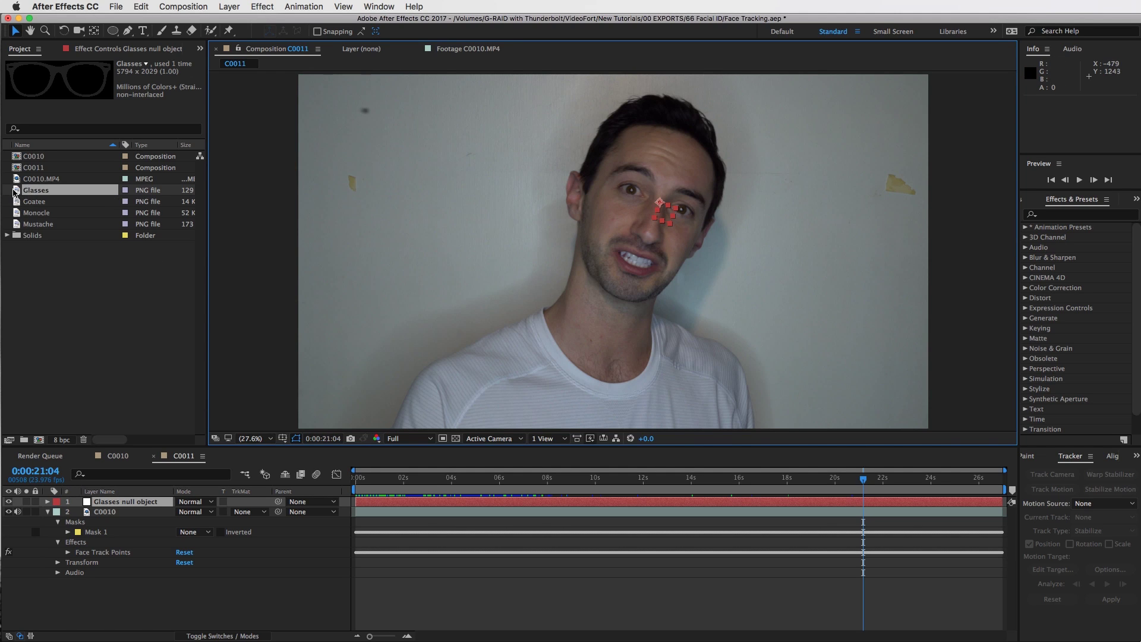
left_click(18, 191)
left_click_drag(109, 510, 107, 500)
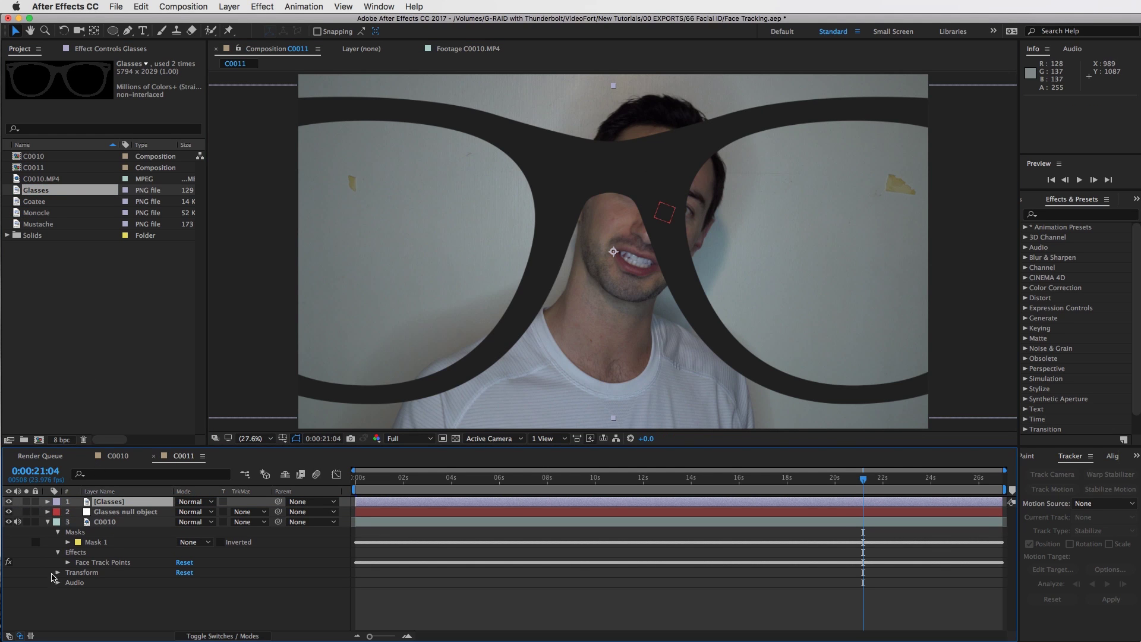
Step: Scale the Glasses layer to 15% and move it onto the man's eyes at frame 0
key("s")
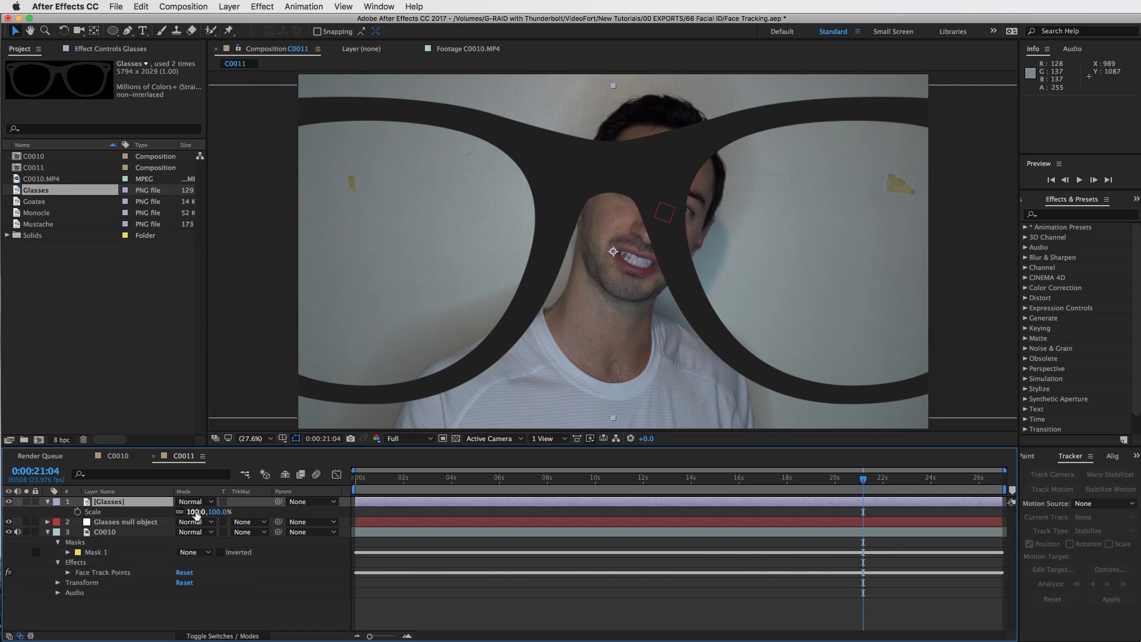
left_click(196, 512)
type("15")
key("Return")
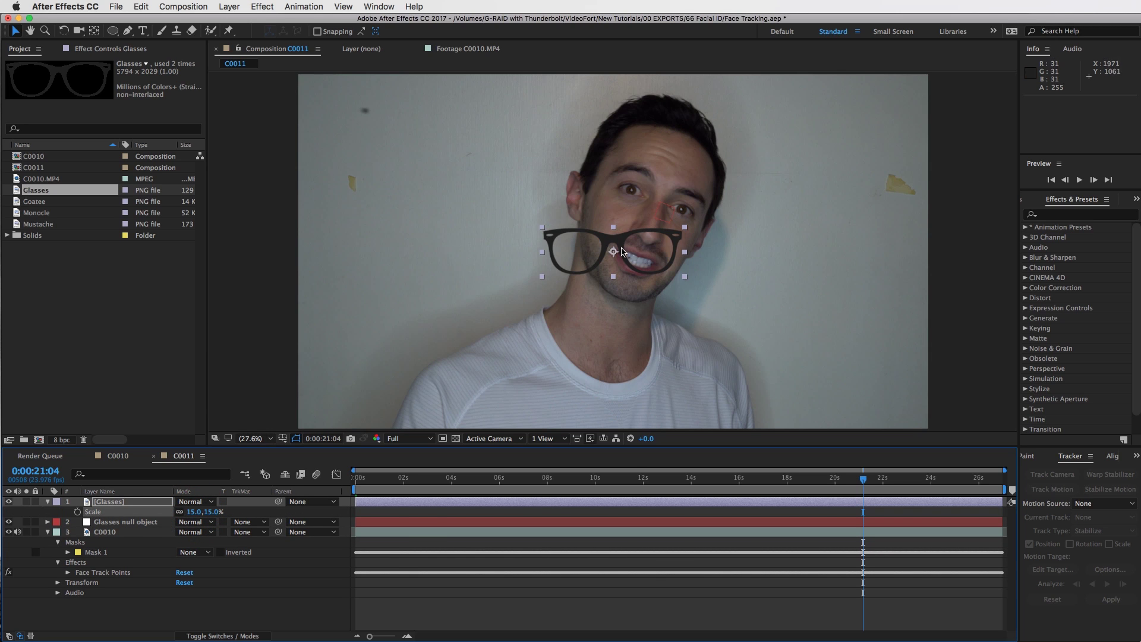
left_click(356, 479)
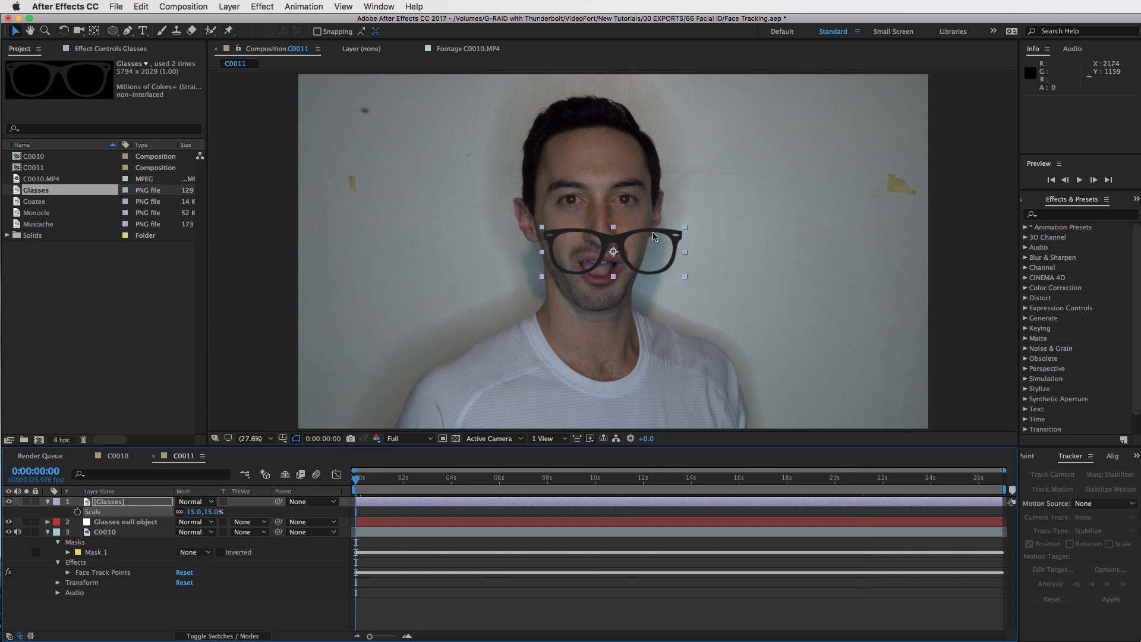
left_click_drag(618, 239, 607, 198)
Step: Apply the Fill effect to turn the glasses red and nudge them up slightly
left_click(1054, 215)
type("fill")
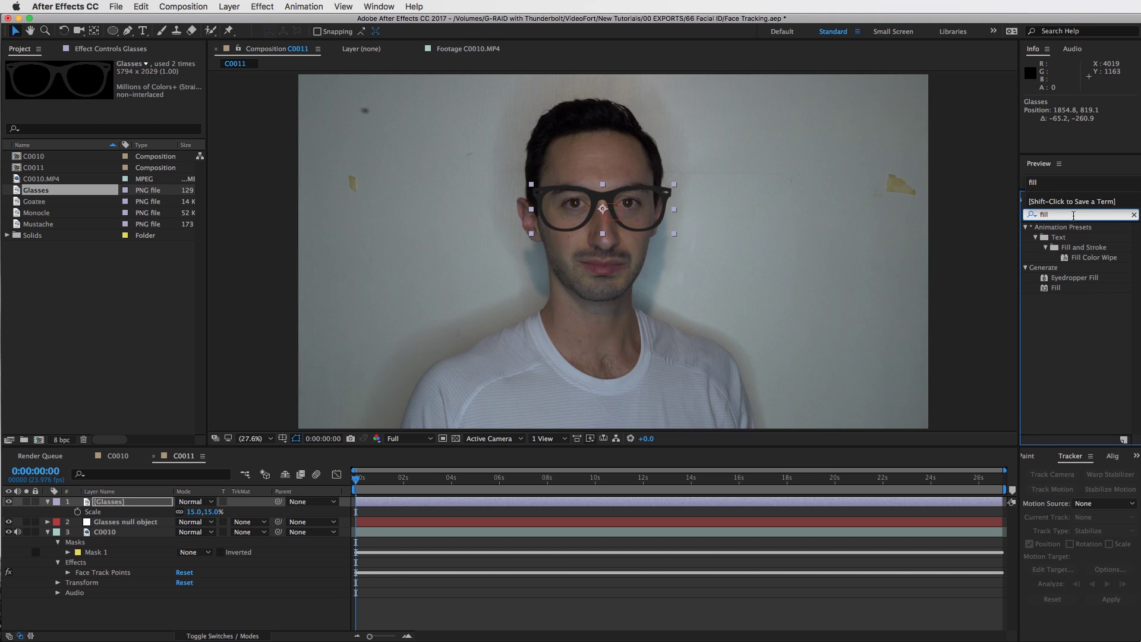
left_click_drag(1049, 289, 616, 204)
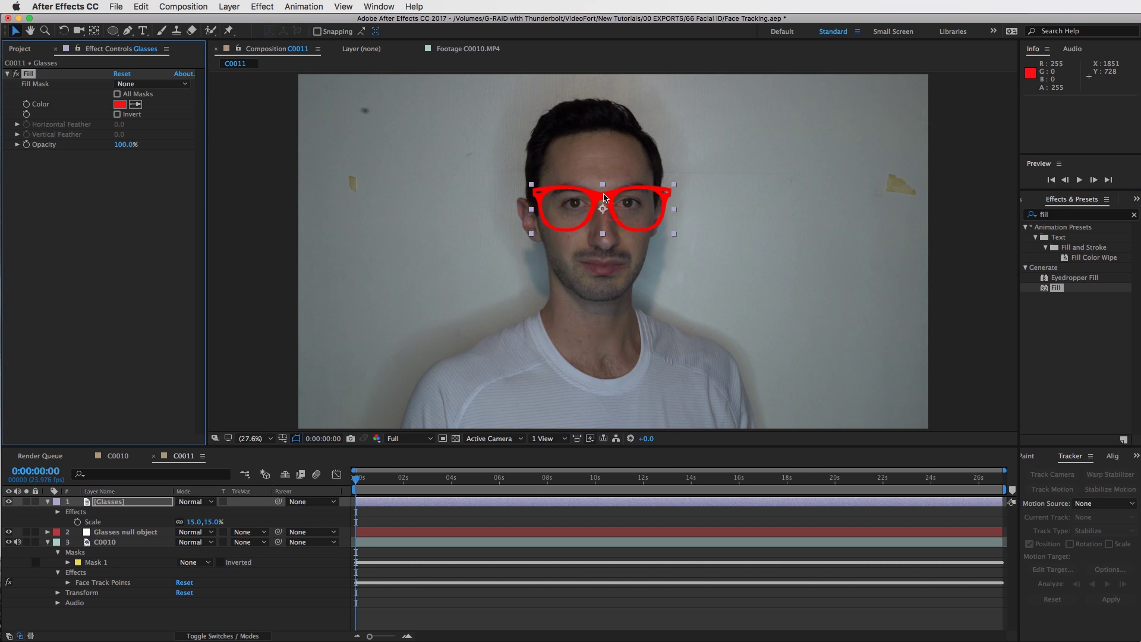
left_click_drag(605, 197, 605, 197)
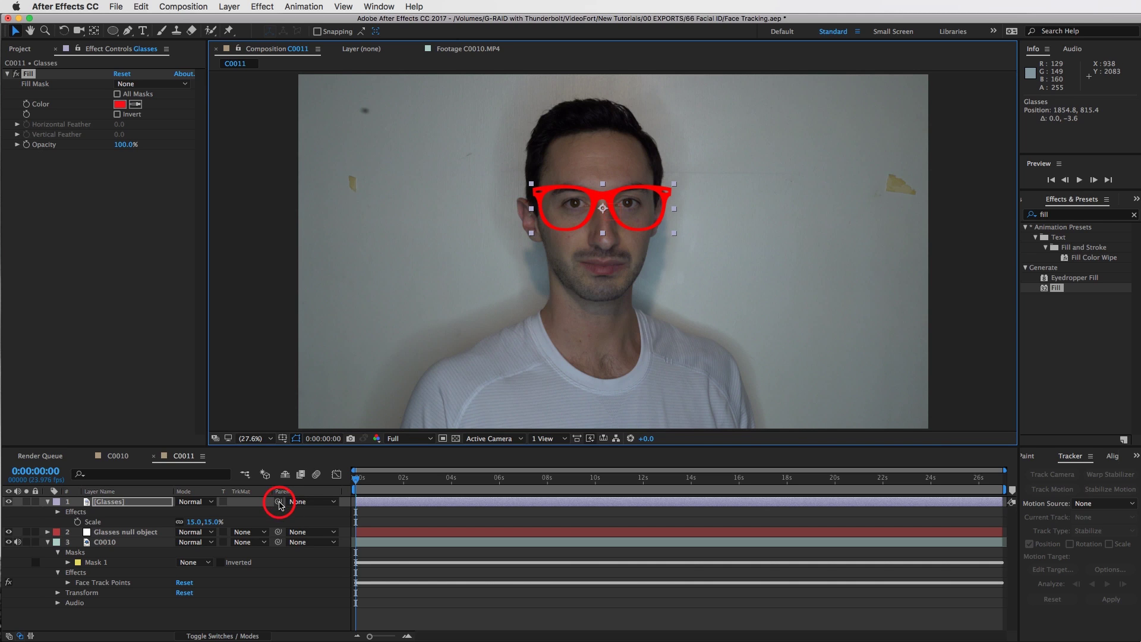
Step: Parent the Glasses layer to Glasses null object and scrub to confirm they follow the face
left_click_drag(279, 504, 122, 535)
left_click(472, 600)
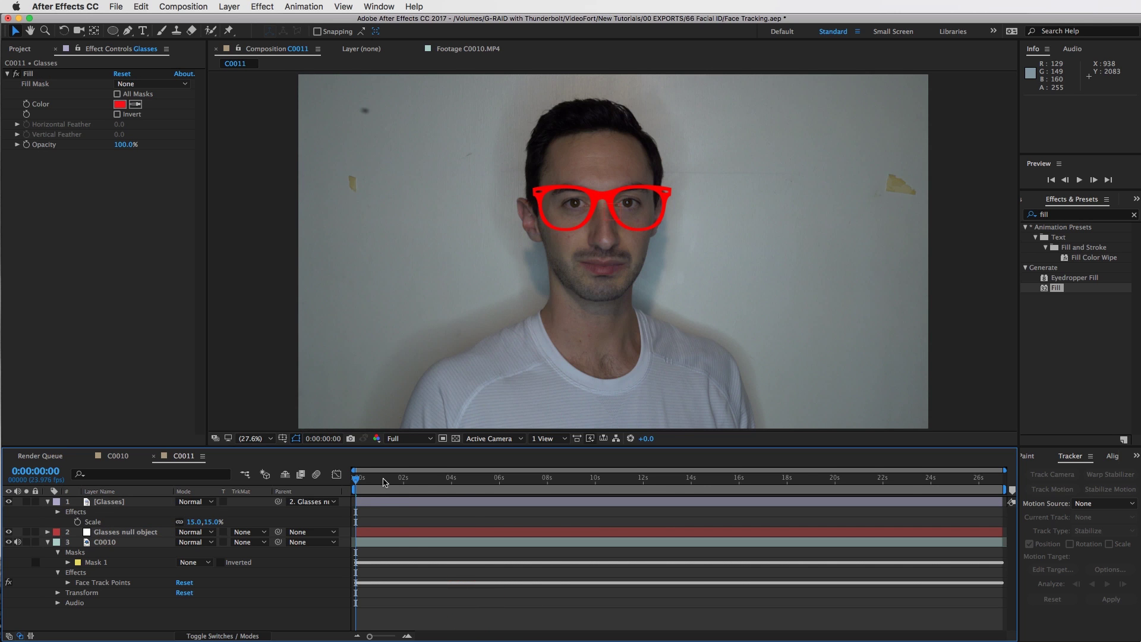
left_click_drag(386, 483, 598, 484)
Step: Show the Glasses Position and set a landing keyframe at about 7 seconds
left_click(48, 542)
left_click(48, 501)
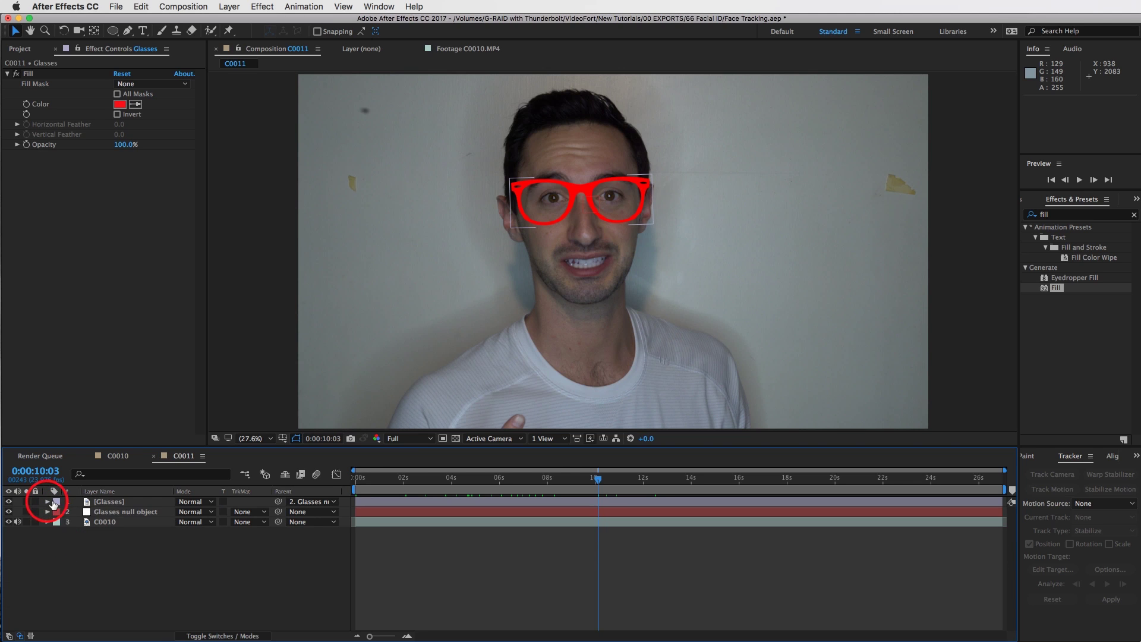
left_click(109, 502)
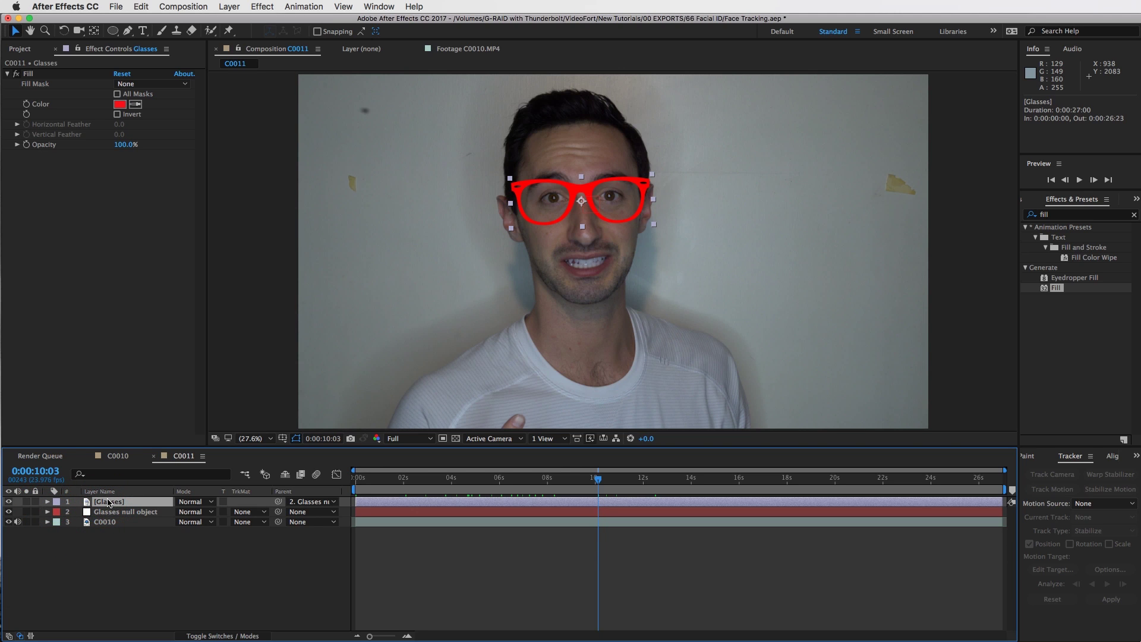
key("p")
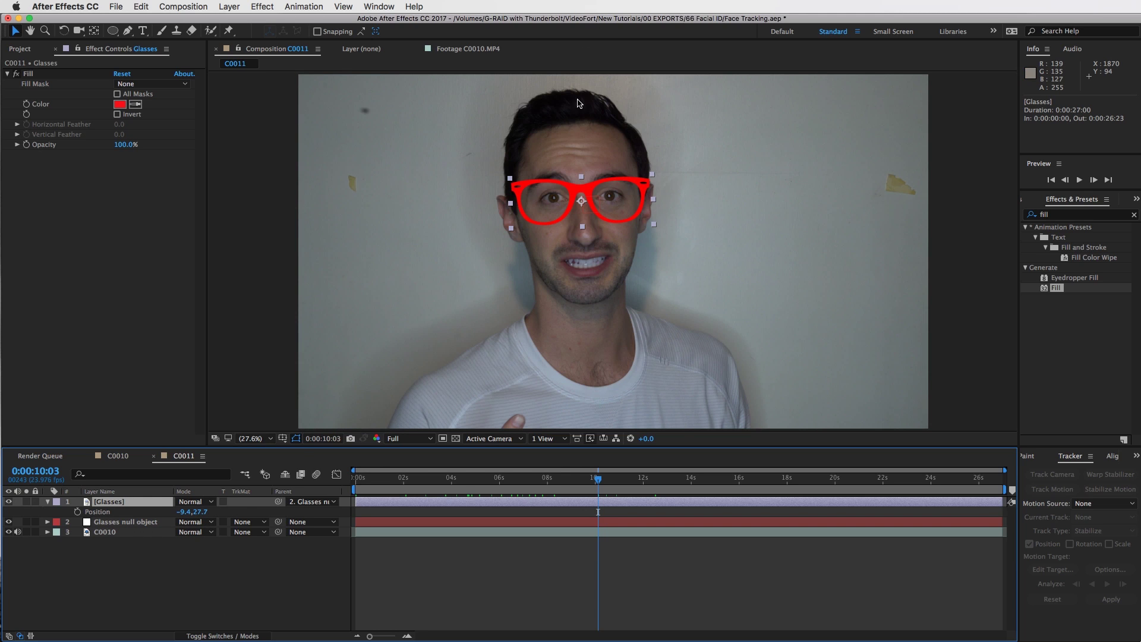
left_click_drag(592, 450, 606, 481)
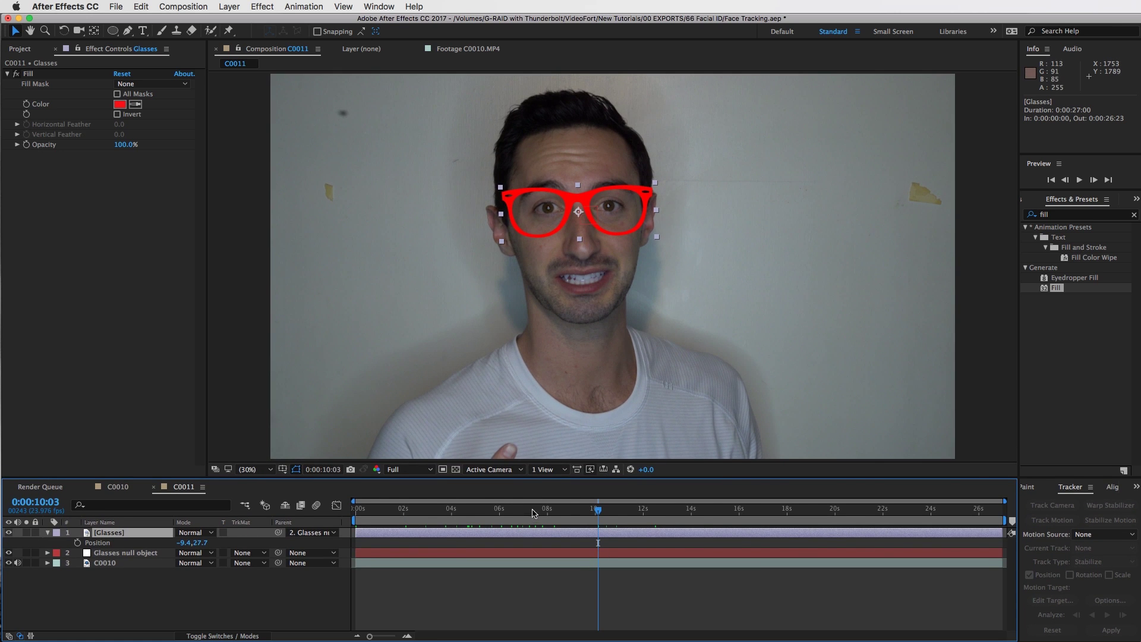
left_click_drag(534, 510, 526, 510)
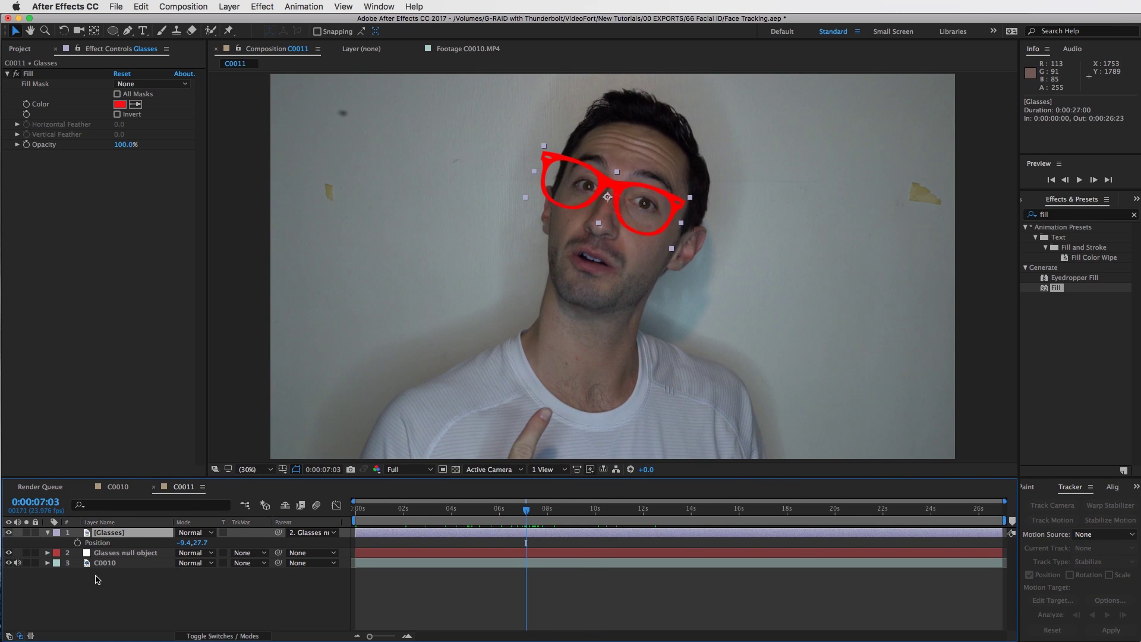
left_click(78, 542)
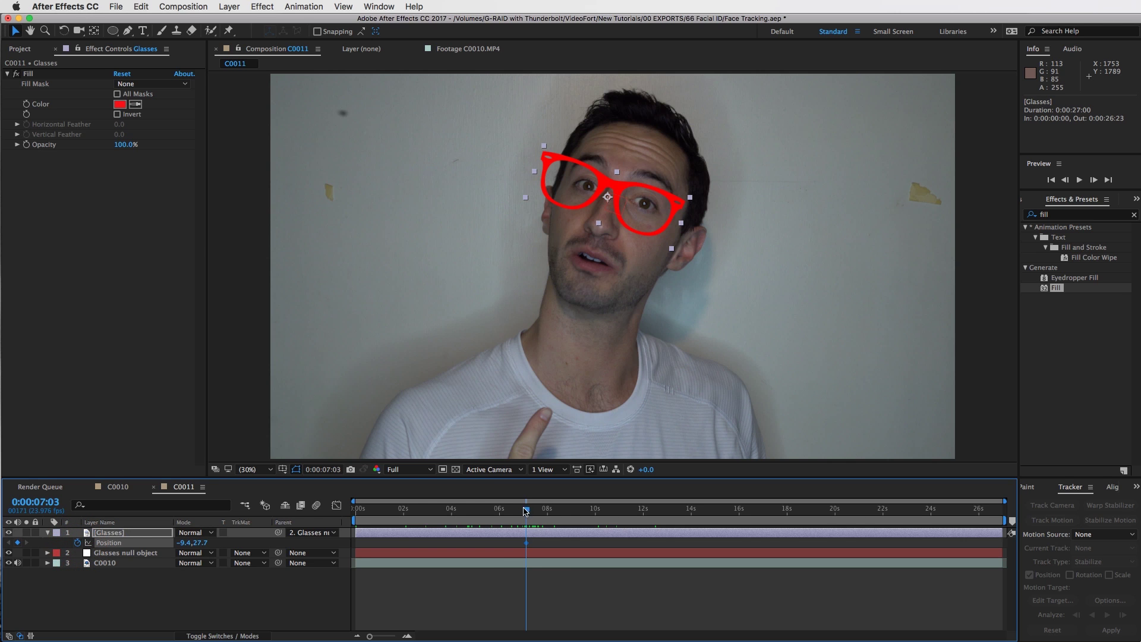
left_click_drag(526, 510, 507, 509)
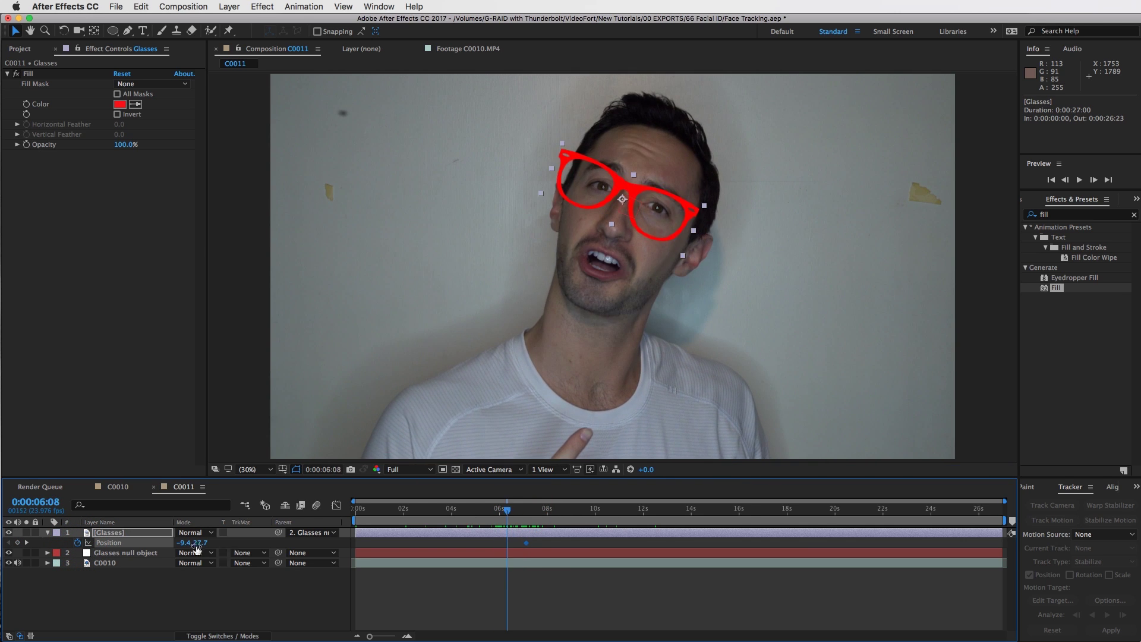
Step: Add a Position keyframe at about 6 seconds with the glasses far above the frame
left_click_drag(184, 542, 226, 552)
key("super+z")
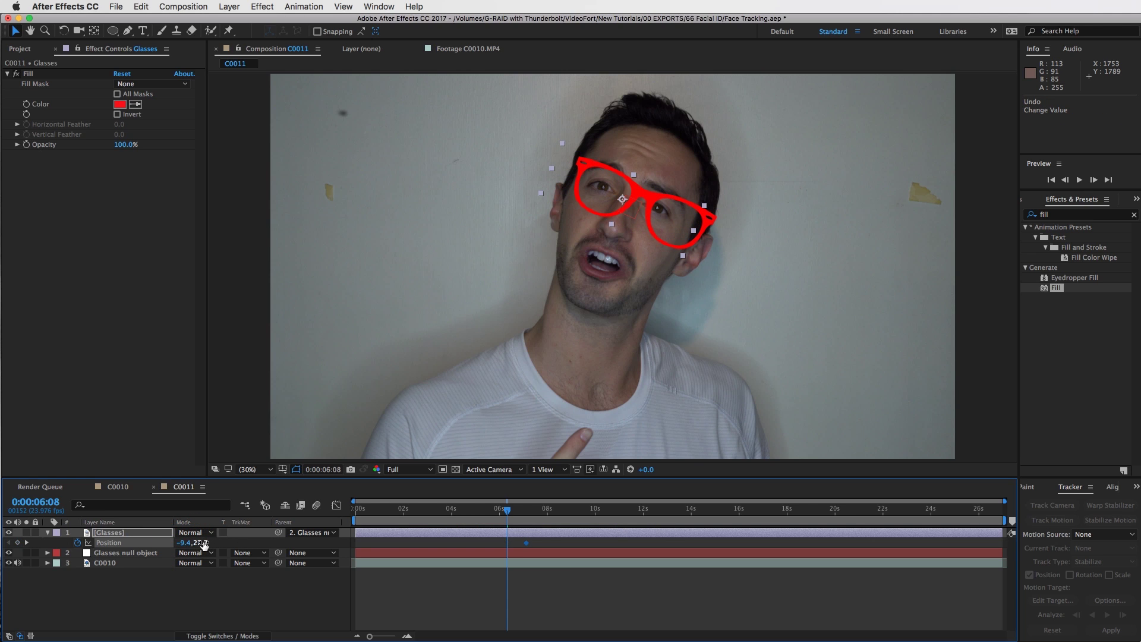
left_click(202, 543)
key("Return")
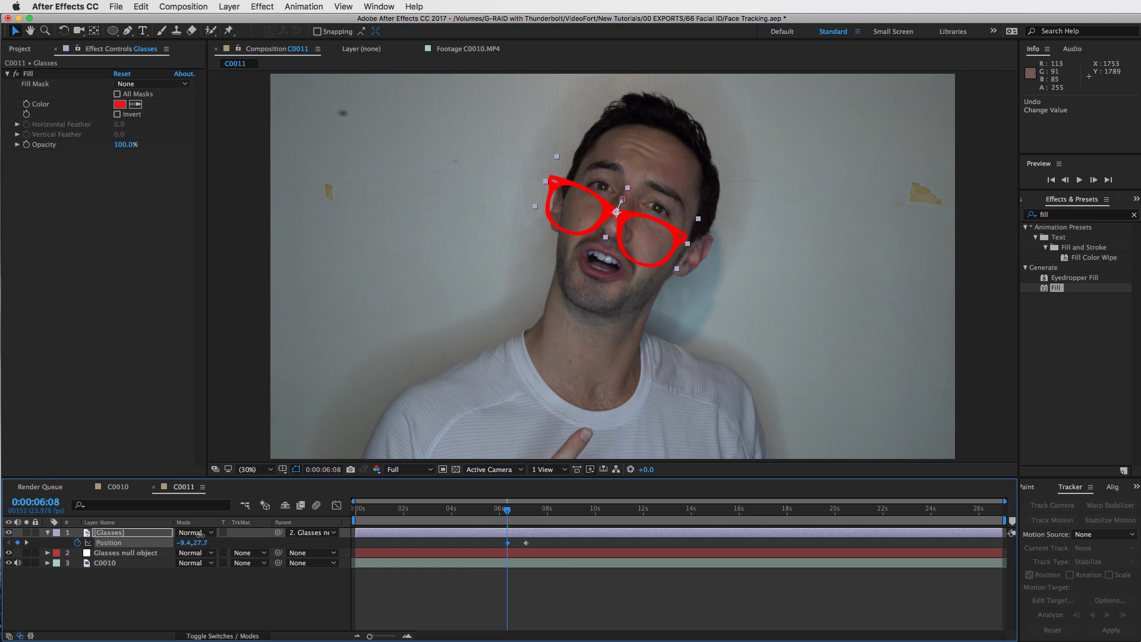
left_click_drag(197, 541, 121, 550)
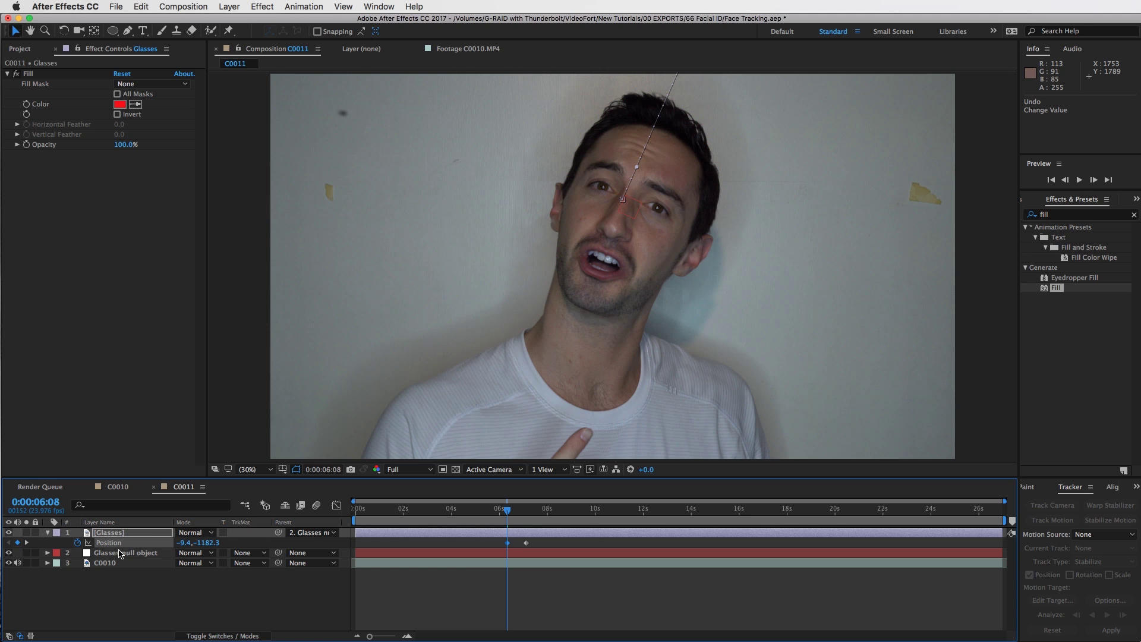
left_click_drag(207, 543, 195, 544)
left_click(447, 592)
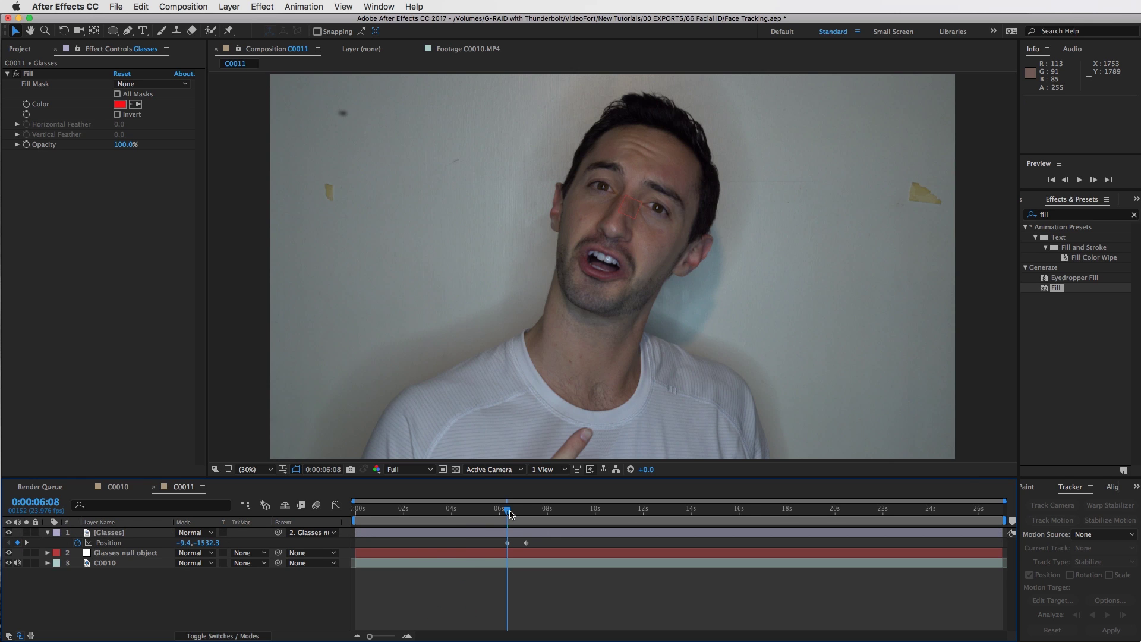
Step: Preview the glasses dropping onto the face several times
left_click_drag(505, 509, 495, 513)
key("space")
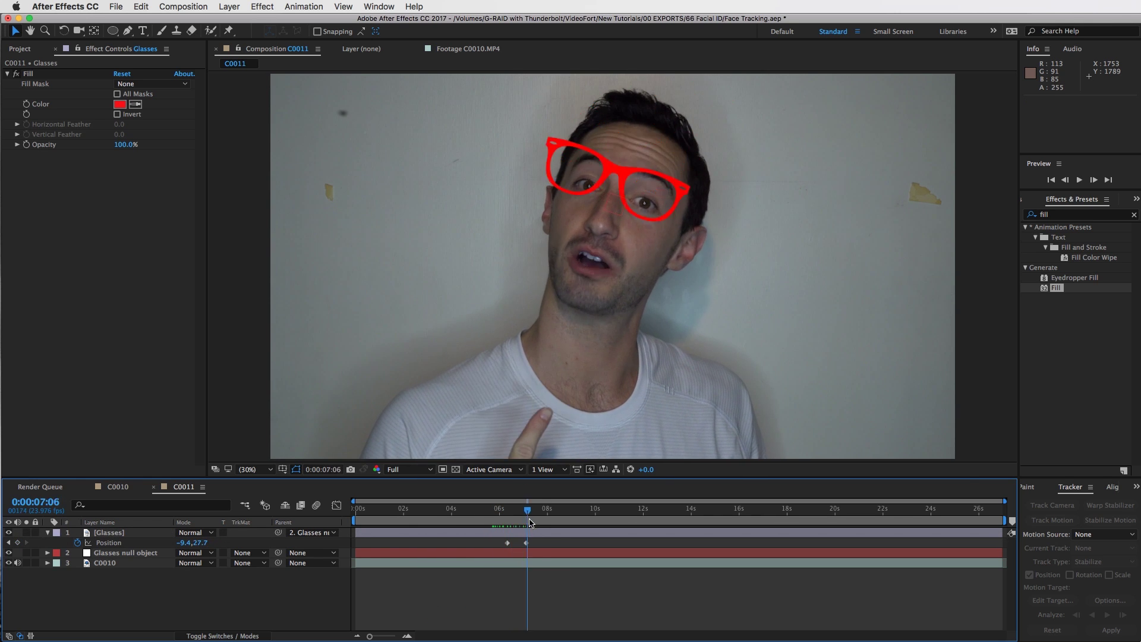
key("space")
key("space")
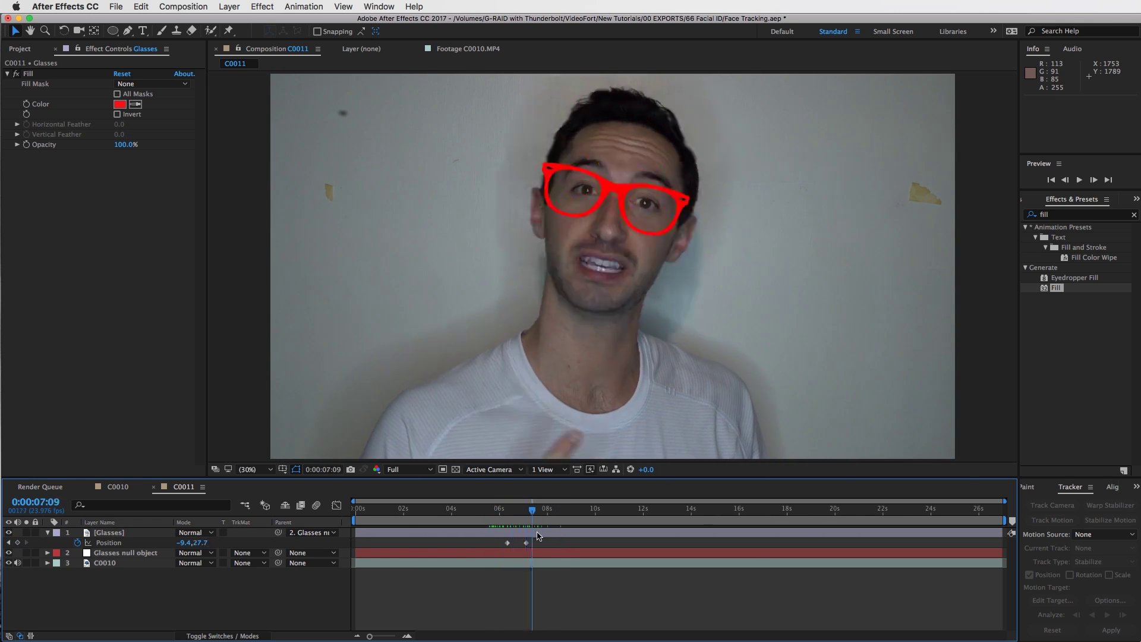
key("space")
key("space")
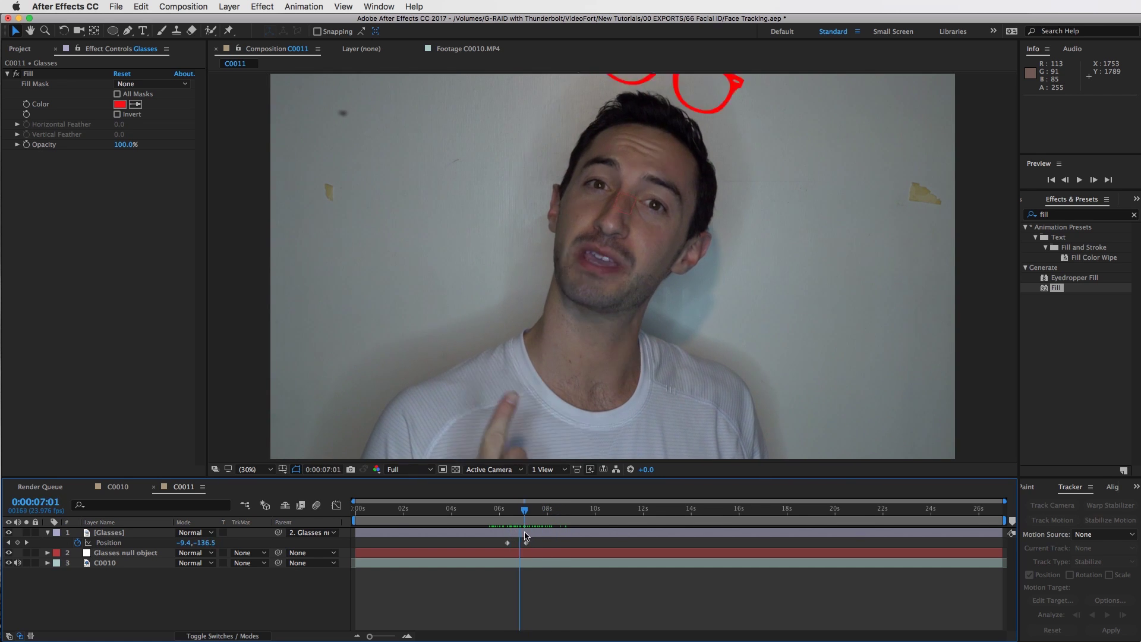
key("space")
key("space")
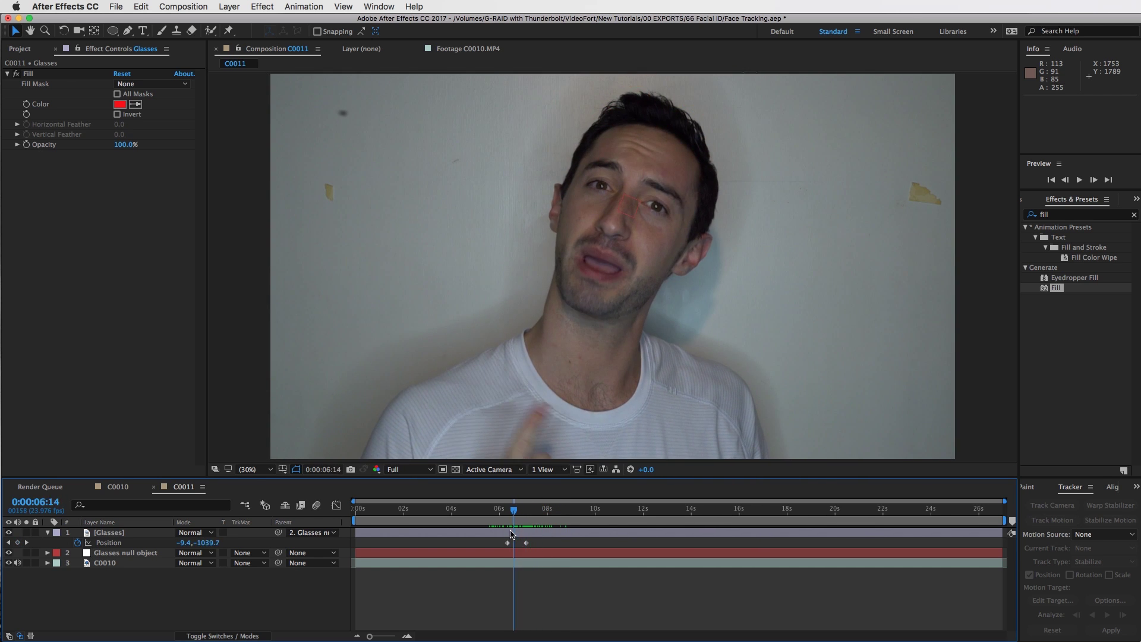
key("space")
key("space")
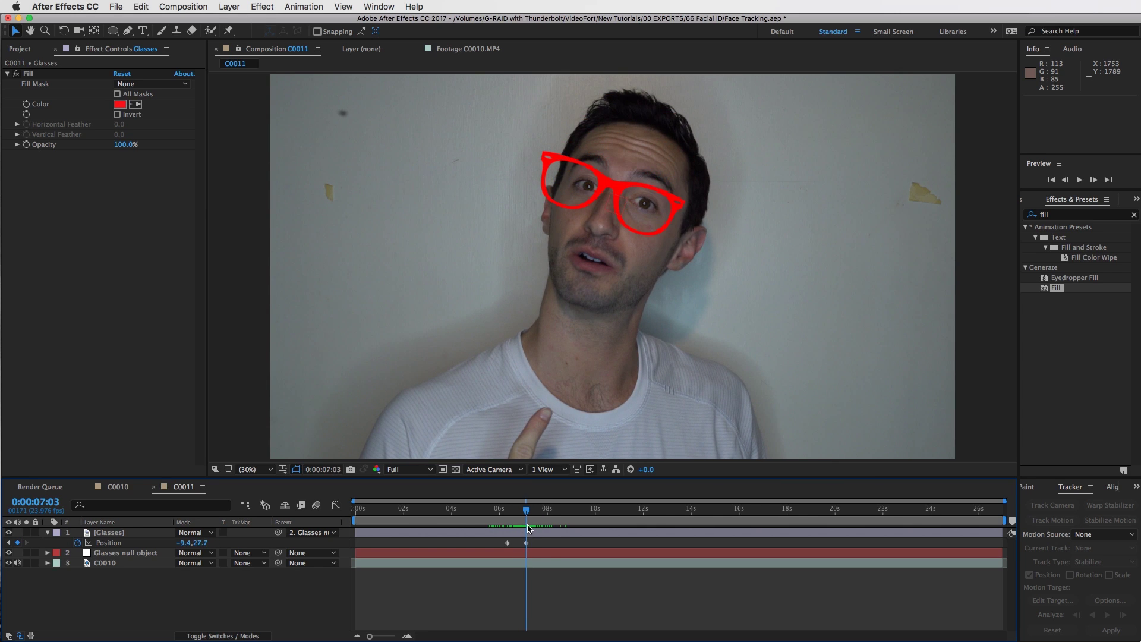
scroll(535, 541, "up", 4)
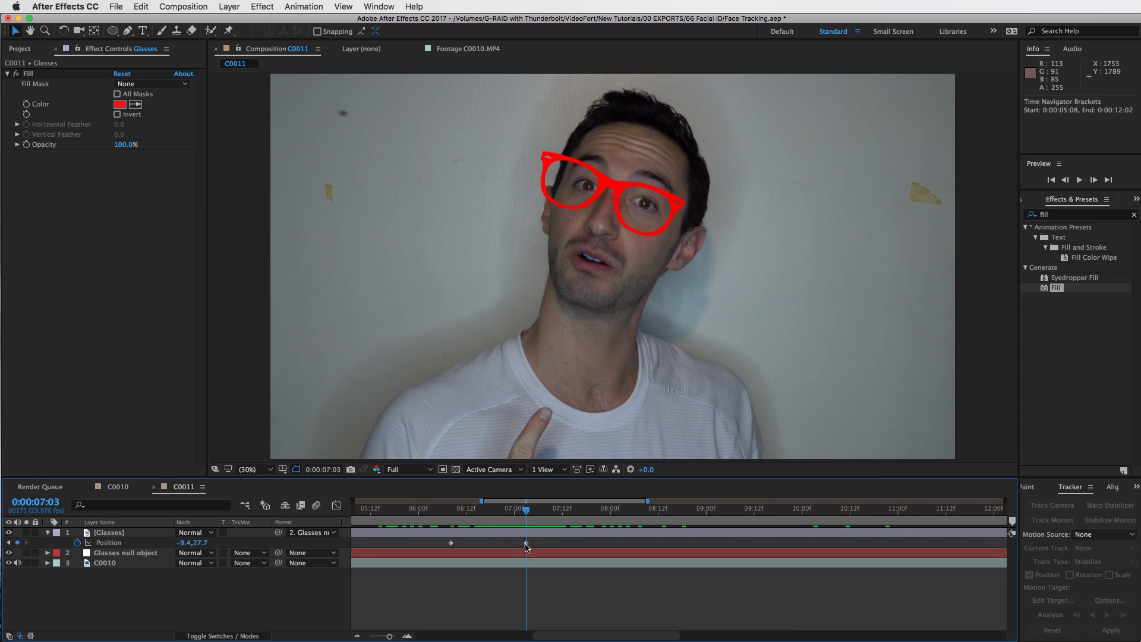
Step: Delay the landing keyframe by about one frame
left_click_drag(527, 542, 539, 544)
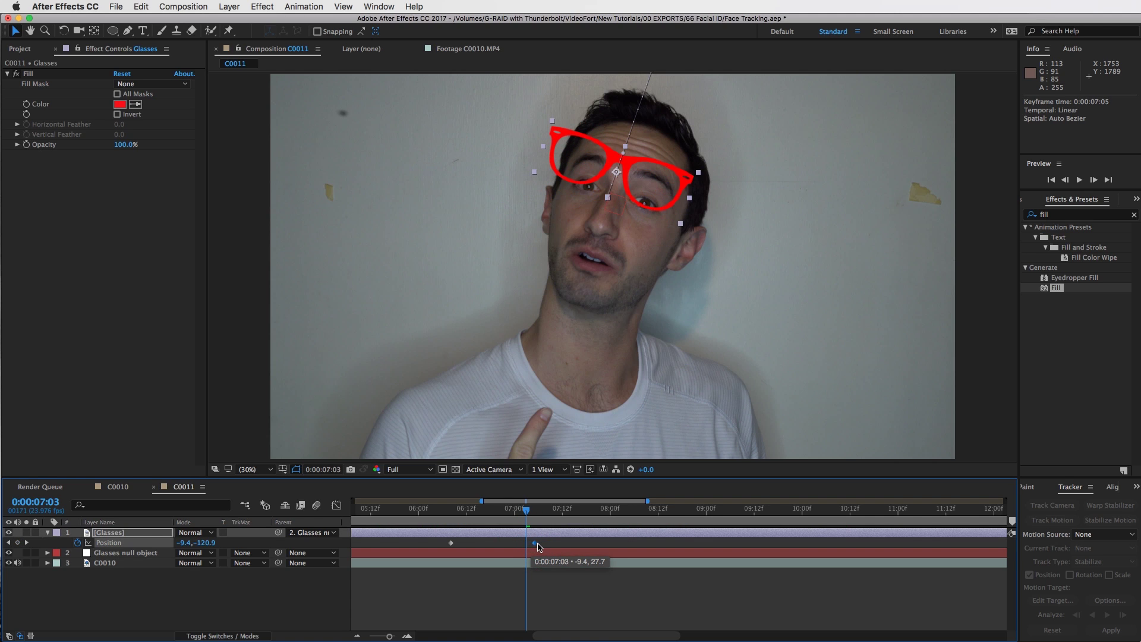
left_click_drag(541, 546, 543, 547)
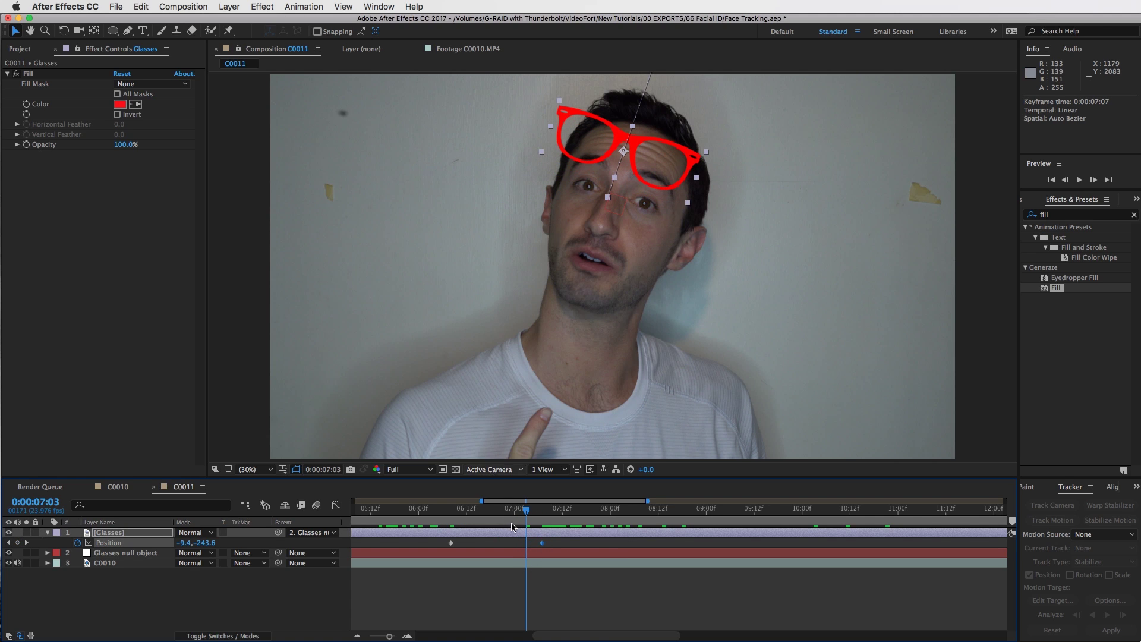
left_click_drag(542, 545, 539, 544)
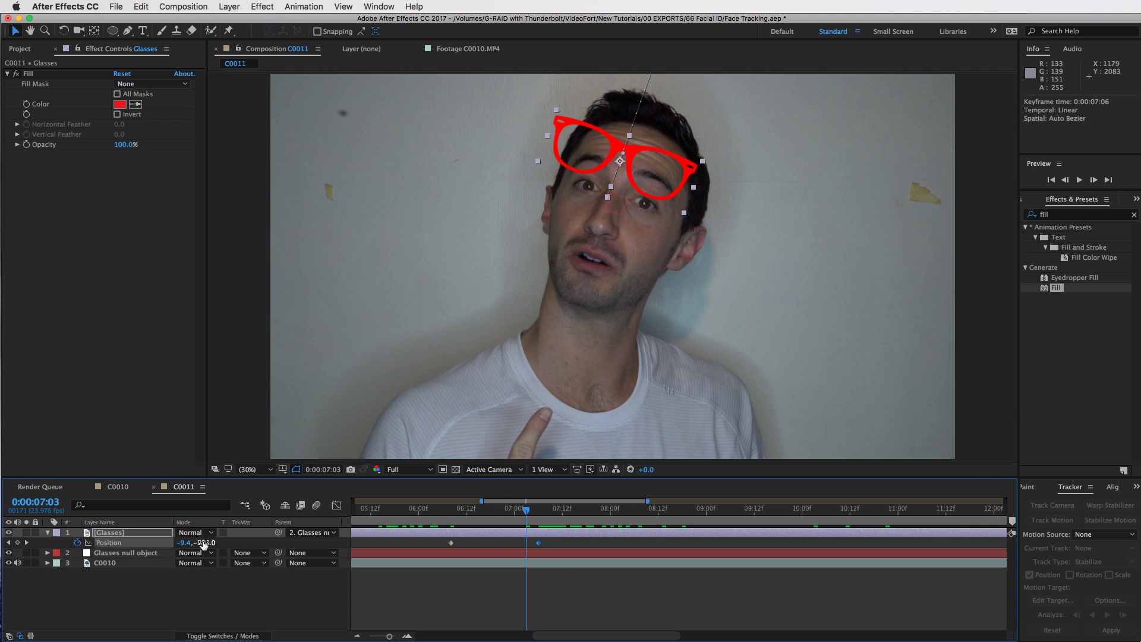
Step: Add an in-between keyframe lowering the glasses, then preview the drop again
left_click_drag(204, 545, 458, 510)
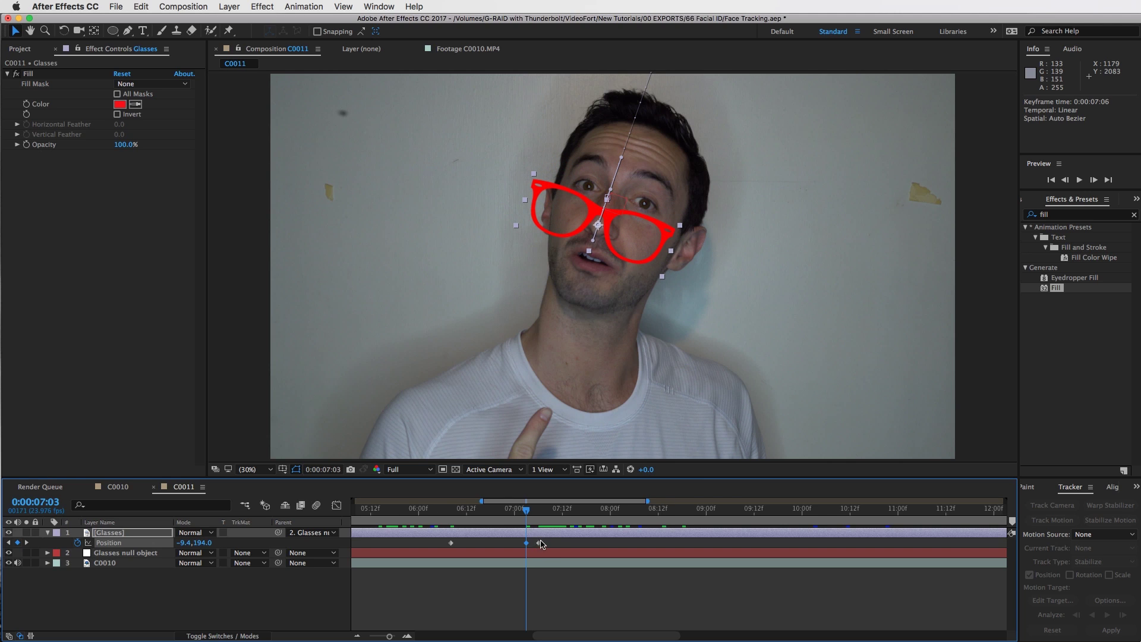
left_click_drag(526, 514, 453, 509)
key("space")
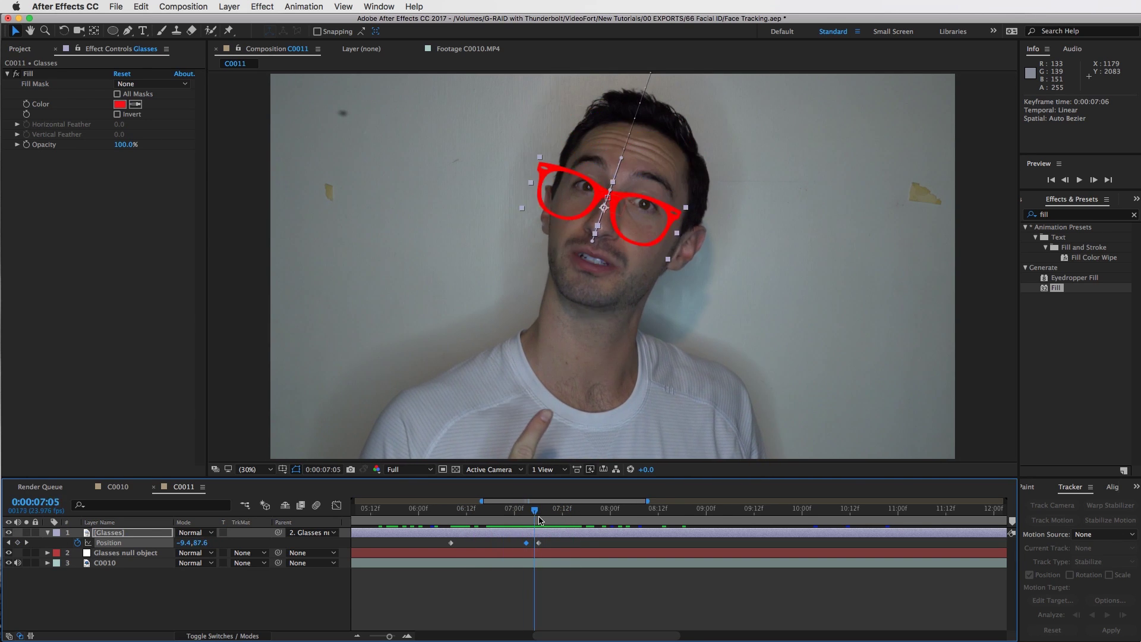
left_click(504, 524)
mouse_move(504, 524)
left_mouse_down()
mouse_move(554, 527)
mouse_move(505, 512)
left_mouse_up()
left_click(482, 594)
key("space")
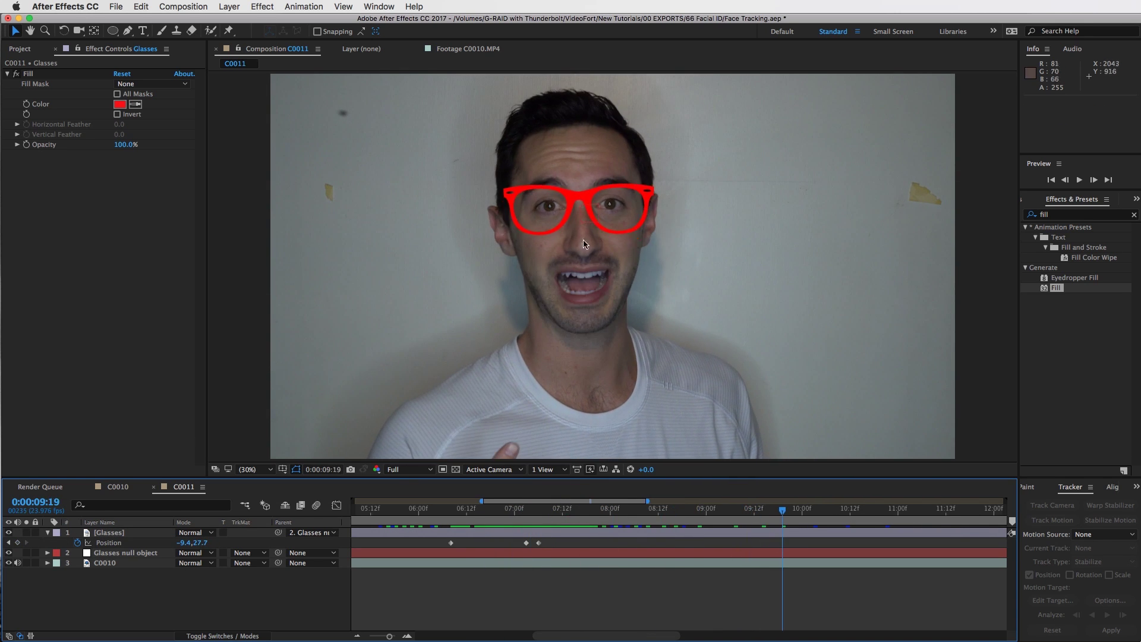
Step: Add the Mustache image from the Project panel into the C0011 composition
left_click_drag(535, 519, 458, 516)
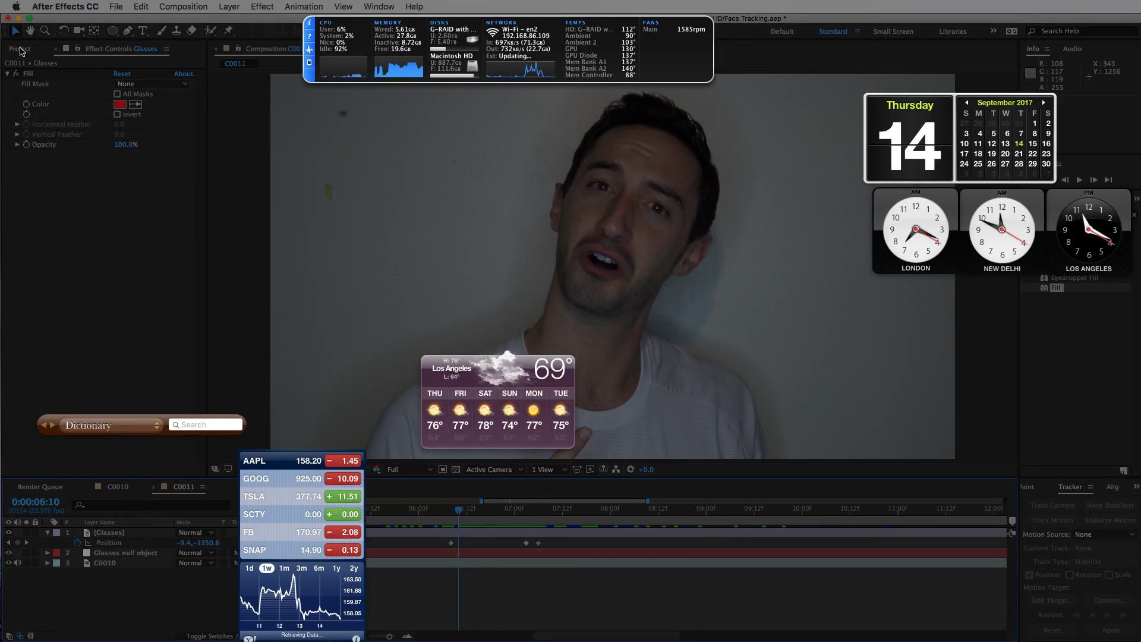
left_click(14, 46)
left_click(20, 48)
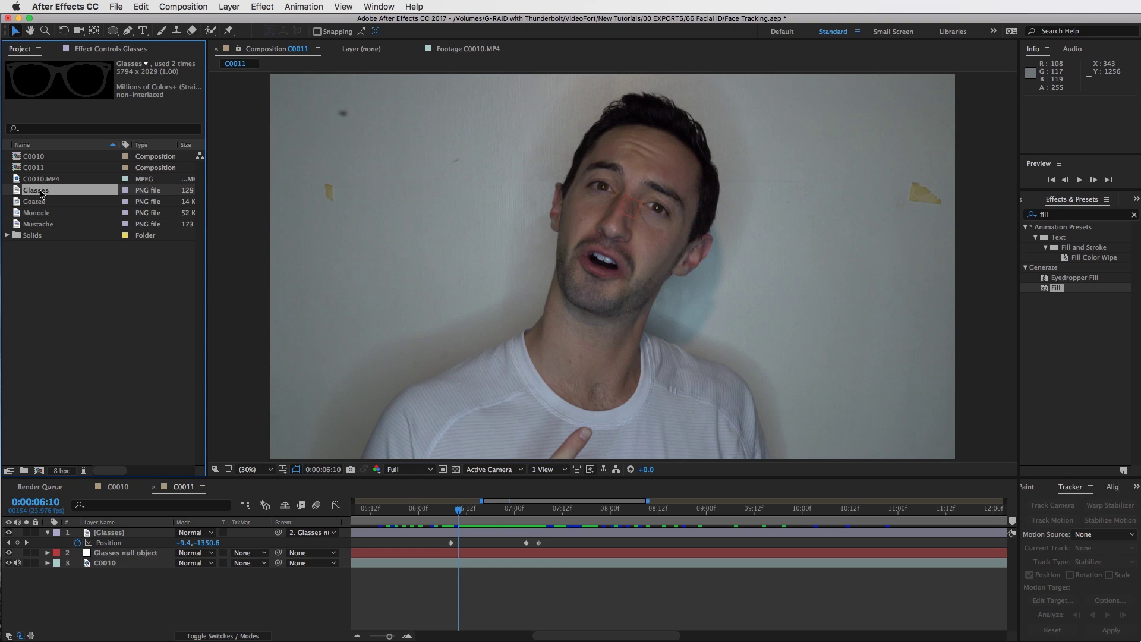
left_click(37, 202)
left_click(37, 213)
left_click(40, 224)
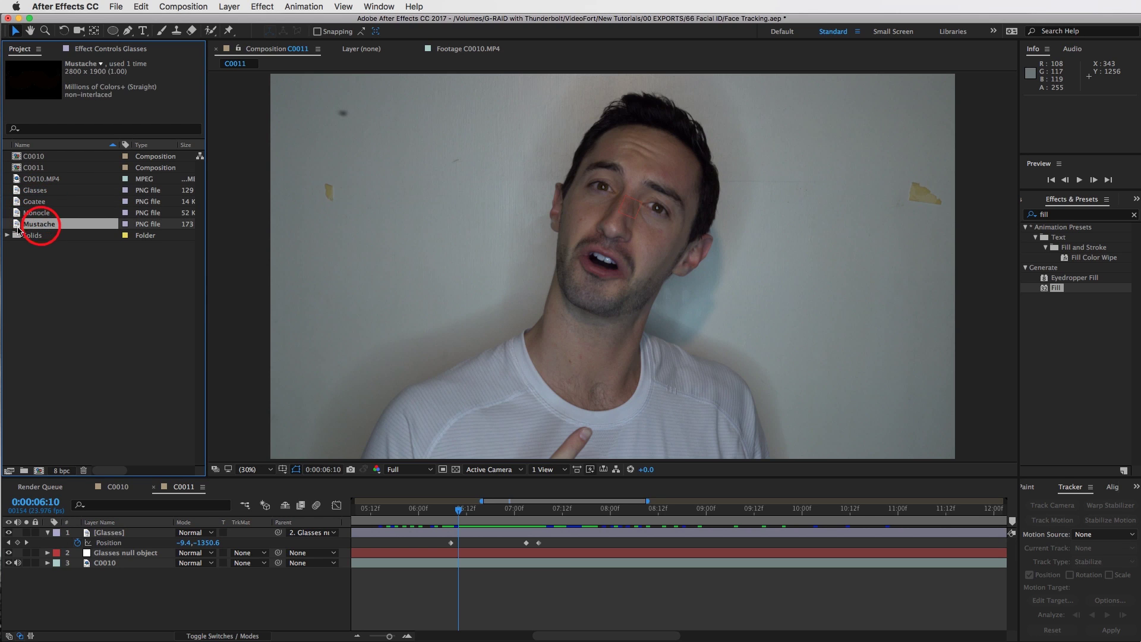
mouse_move(582, 251)
left_mouse_down()
mouse_move(614, 262)
mouse_move(598, 259)
left_mouse_up()
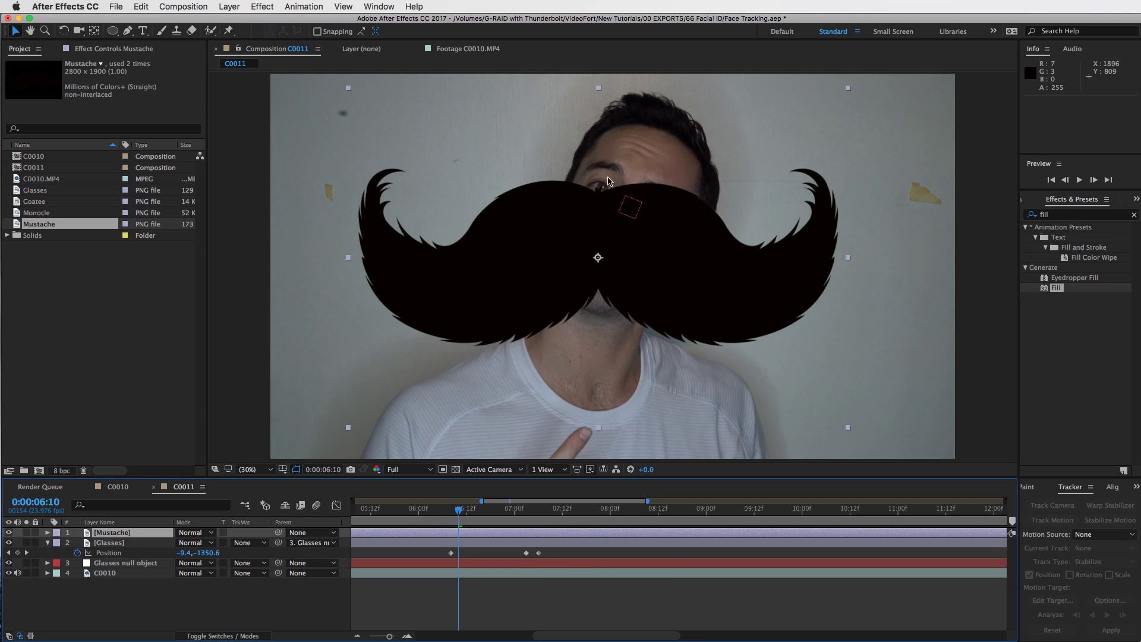
Step: Scale the mustache to 20%, then 15%, and place it on the upper lip at frame 0
key("s")
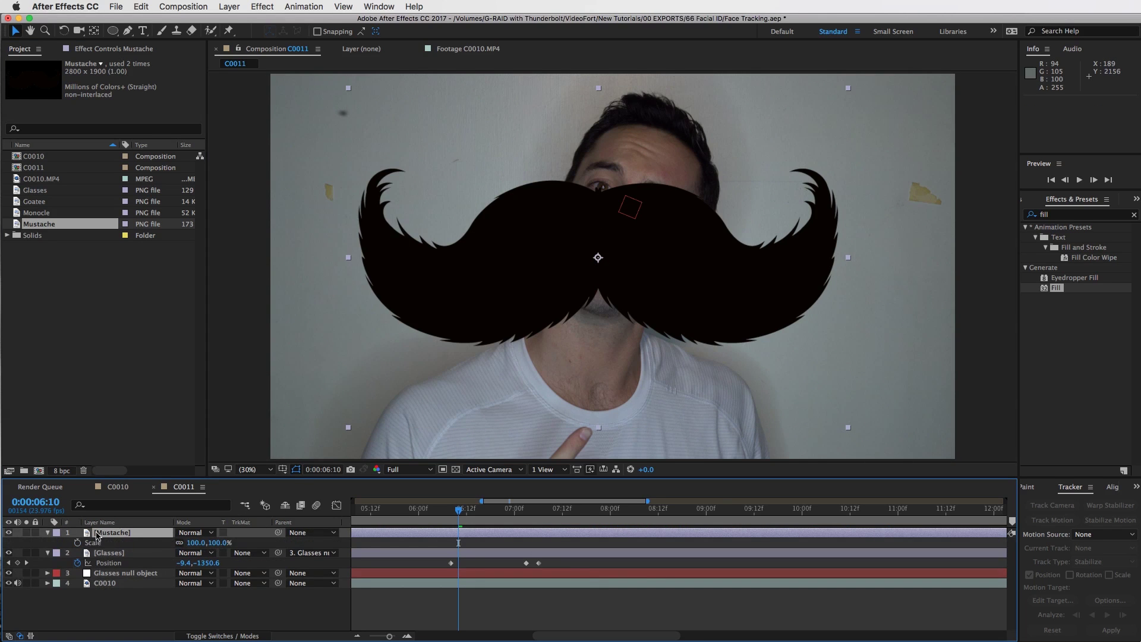
left_click(194, 542)
type("20")
key("Return")
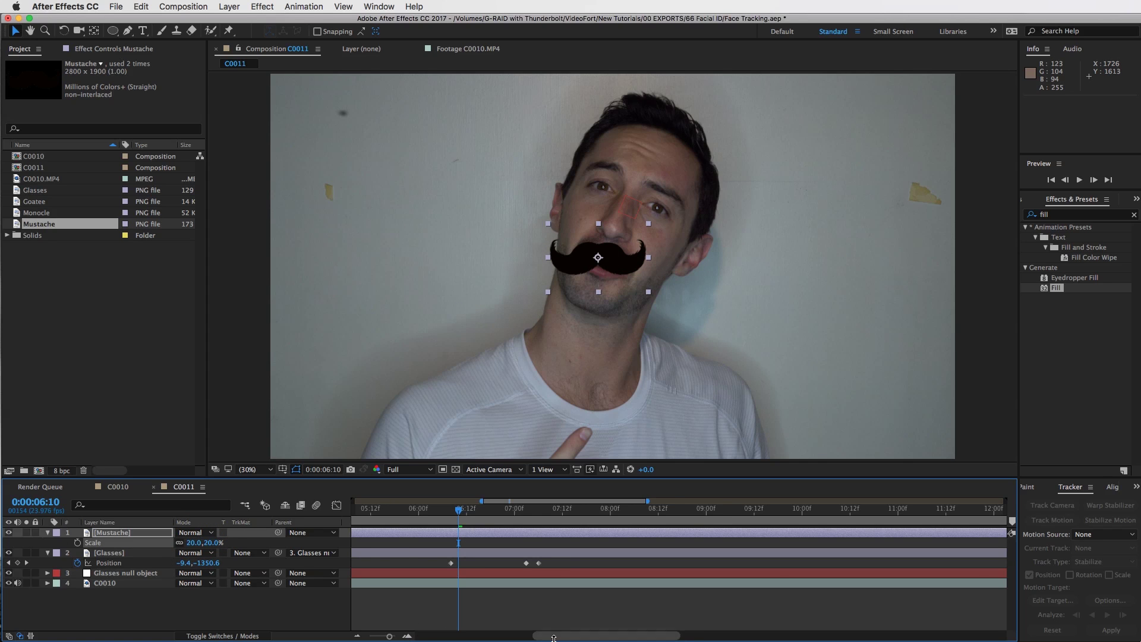
left_click_drag(553, 637, 407, 637)
left_click_drag(408, 507, 356, 508)
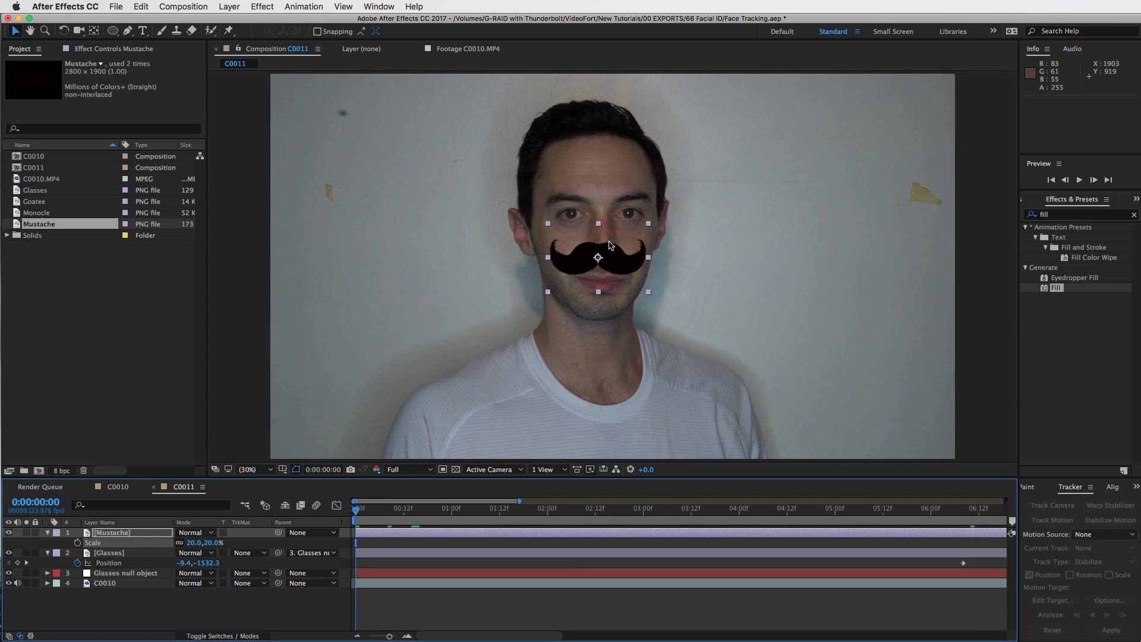
left_click_drag(609, 244, 618, 275)
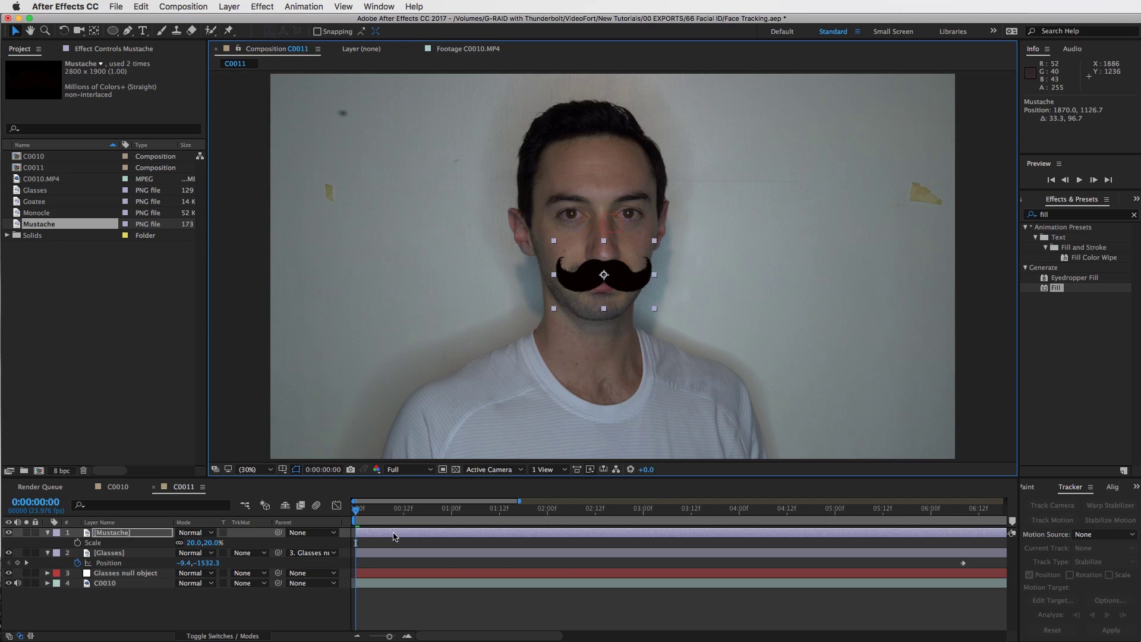
left_click(193, 542)
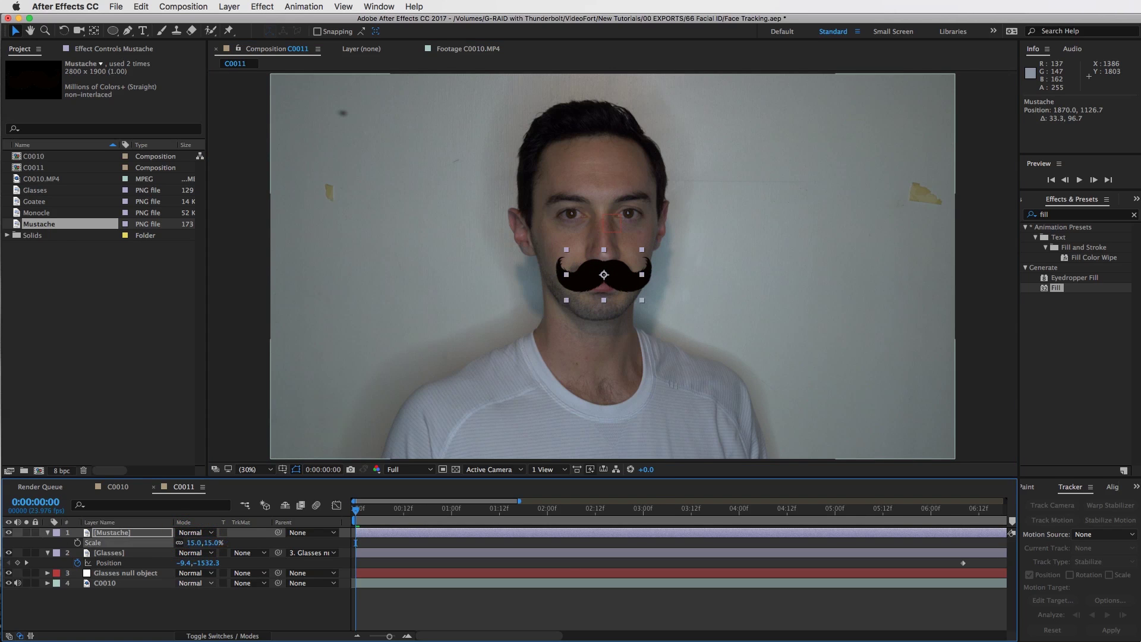
left_click_drag(617, 293, 622, 279)
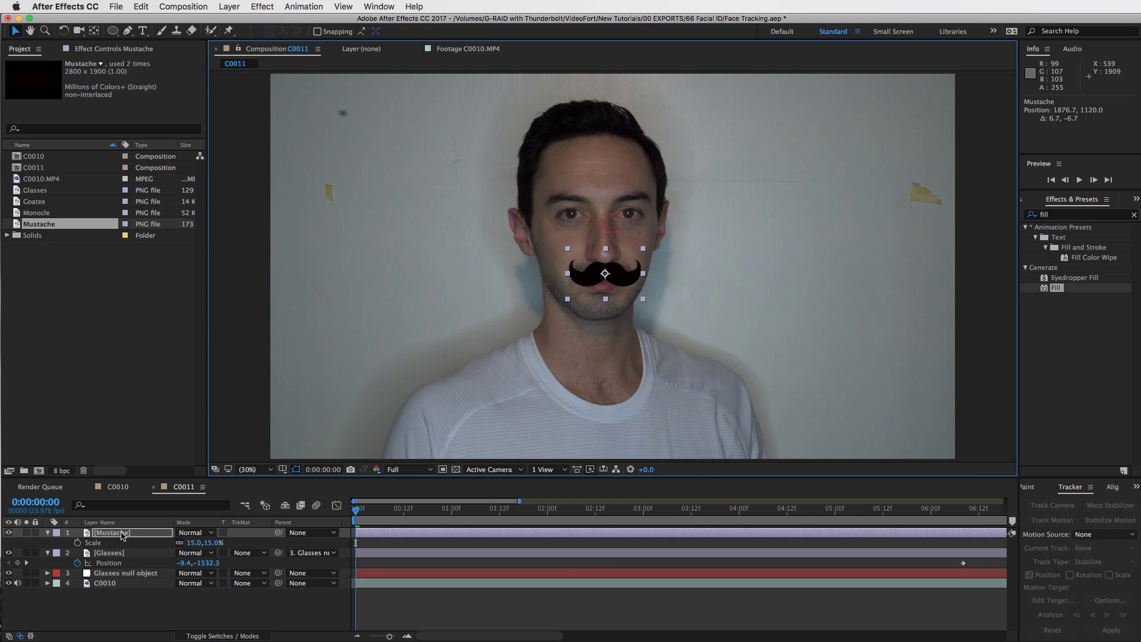
Step: Hide the Mustache layer, add Null 4, and give its Position a transform.position expression
left_click(8, 533)
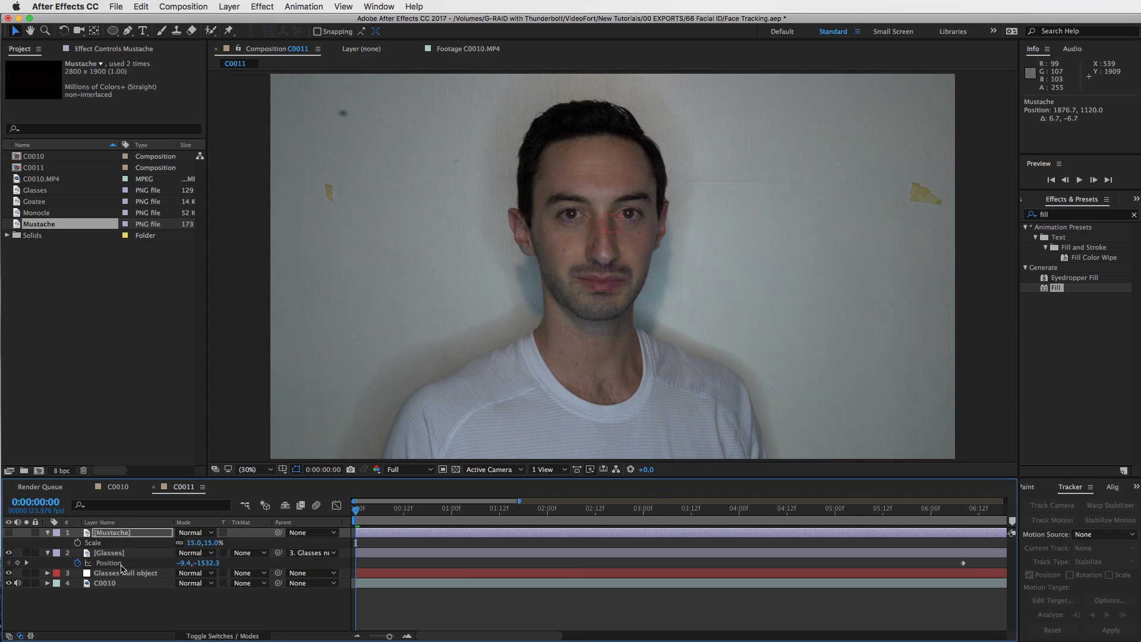
left_click(228, 6)
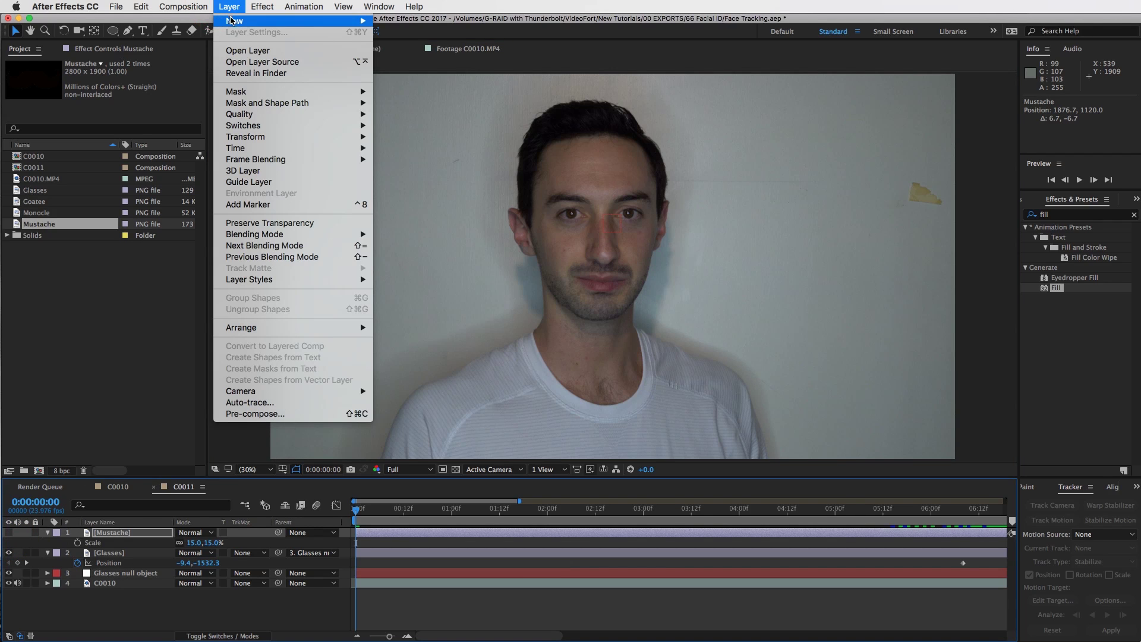
mouse_move(238, 21)
left_click(438, 69)
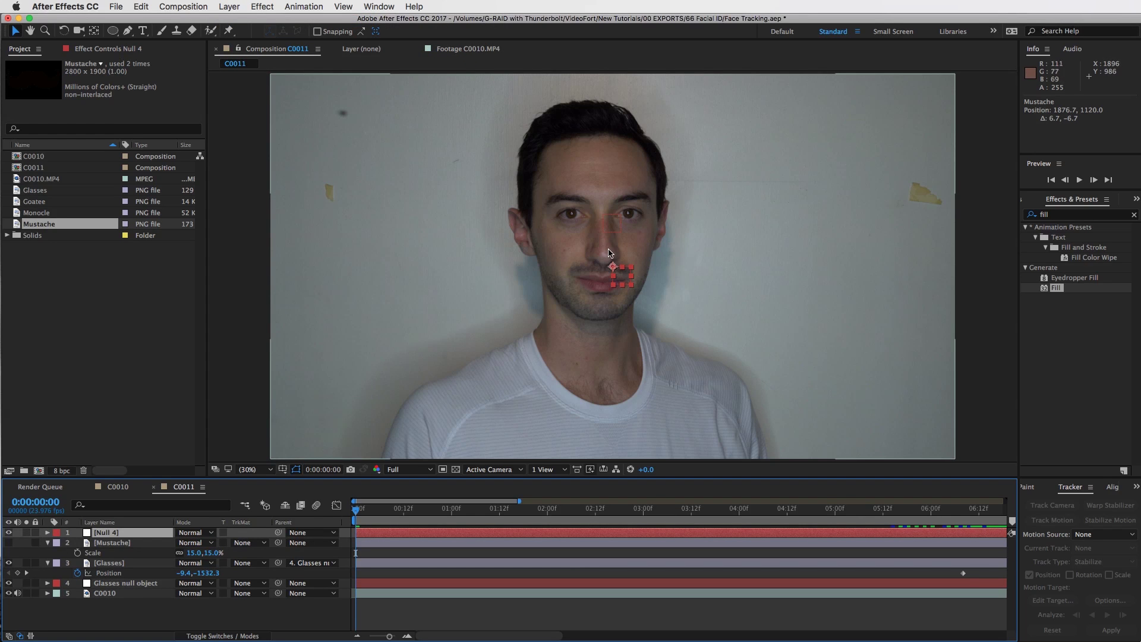
key("p")
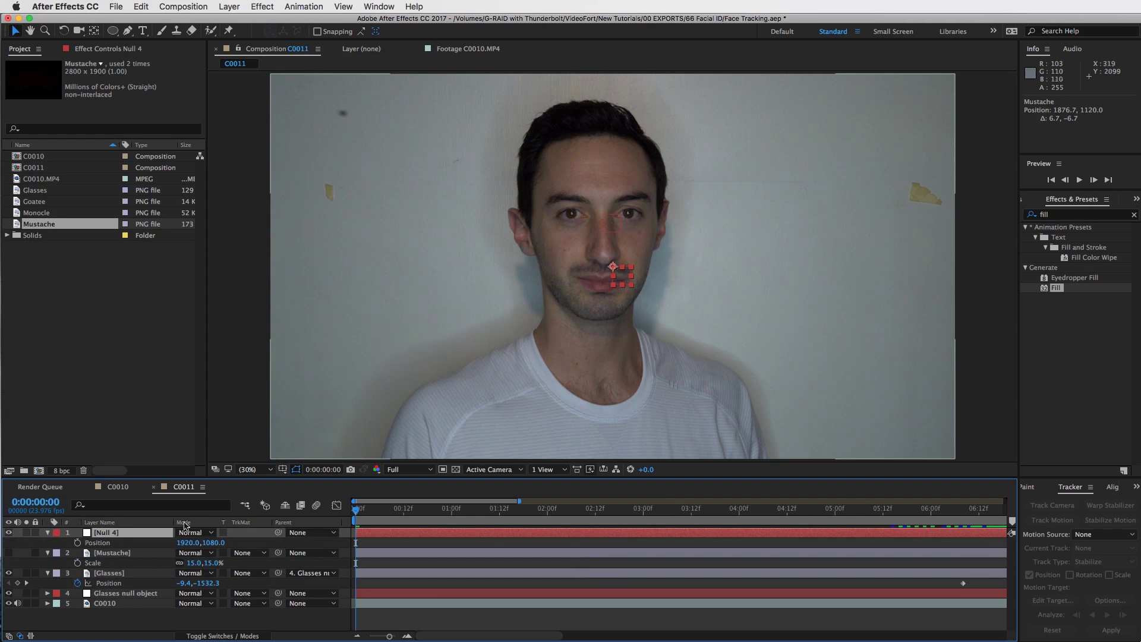
left_click(78, 543, "alt")
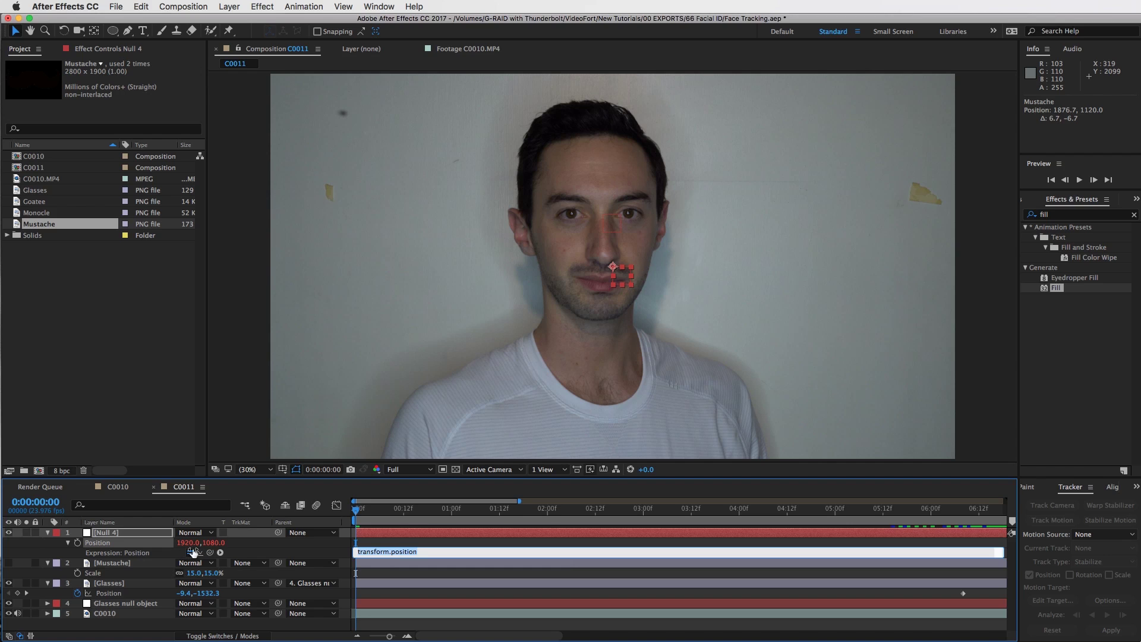
Step: Reveal C0010's Face Track Points effect and locate the Mouth Top point
left_click(111, 615)
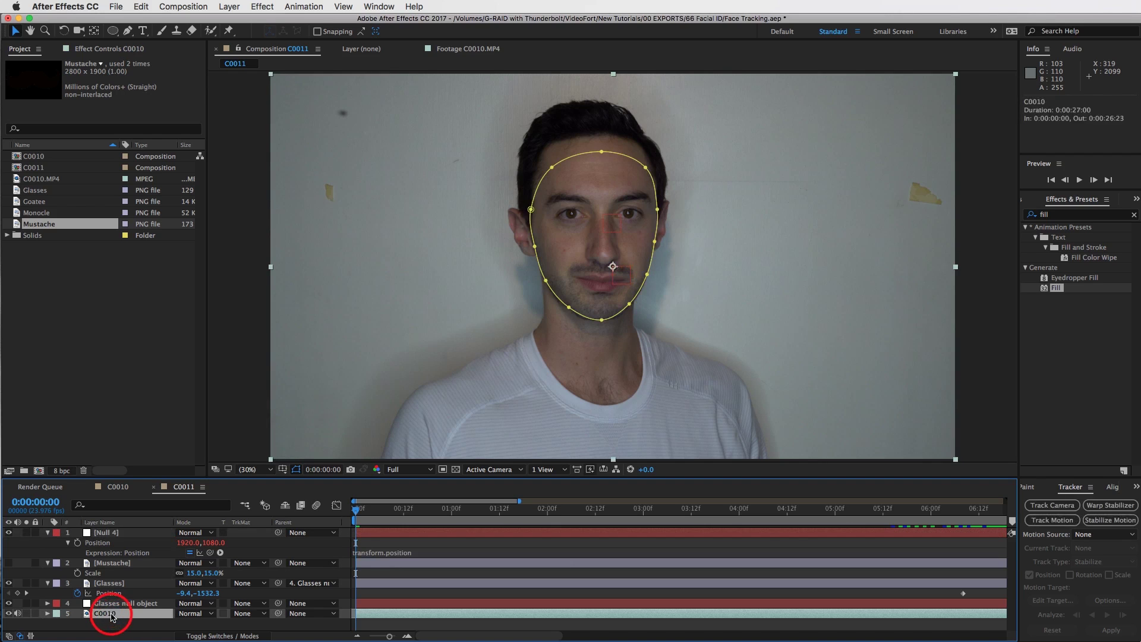
left_click(47, 613)
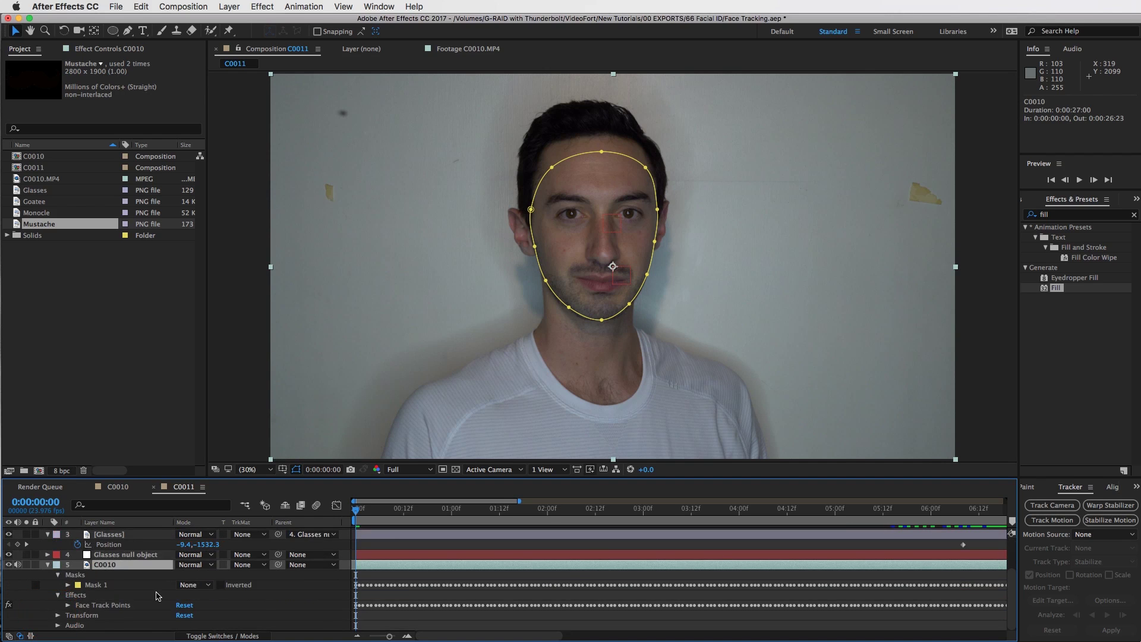
left_click(91, 605)
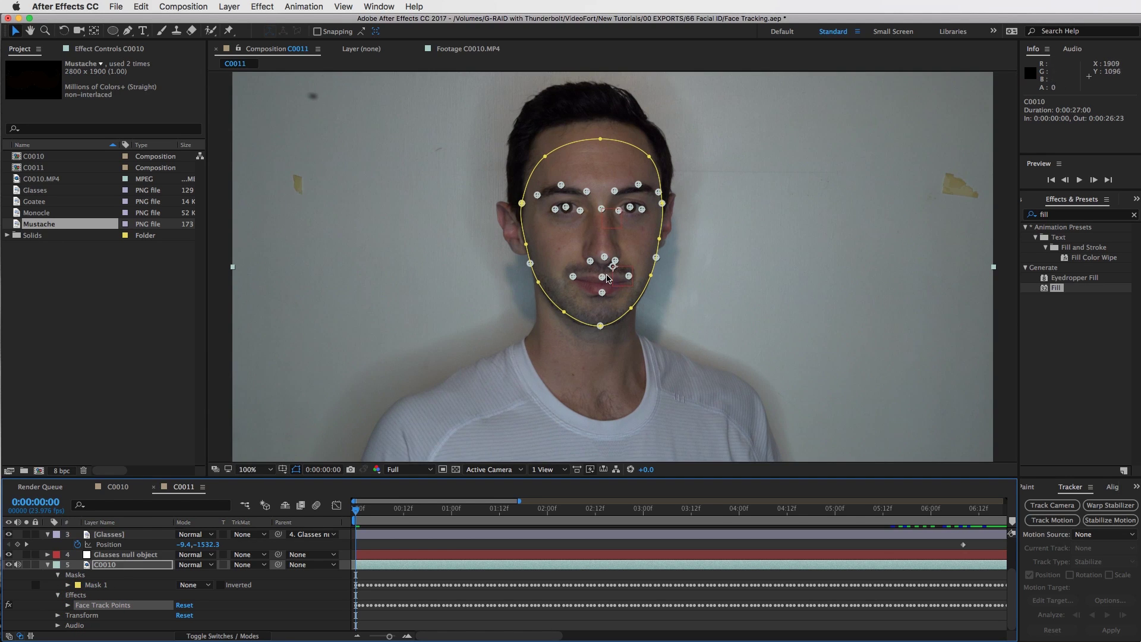
scroll(606, 276, "up", 4)
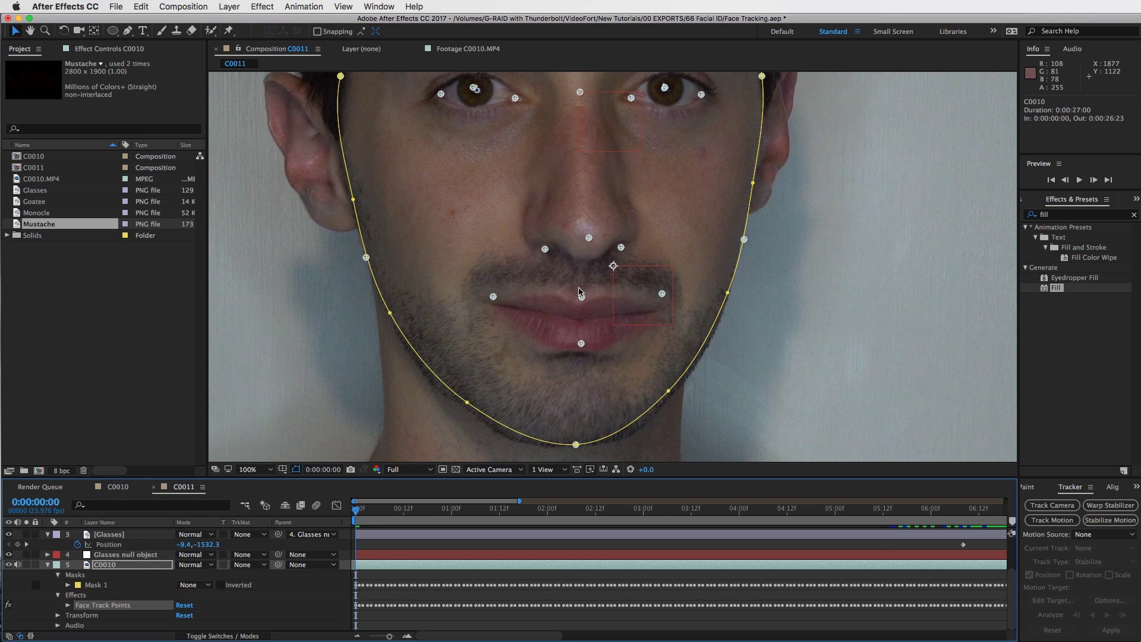
left_click(107, 50)
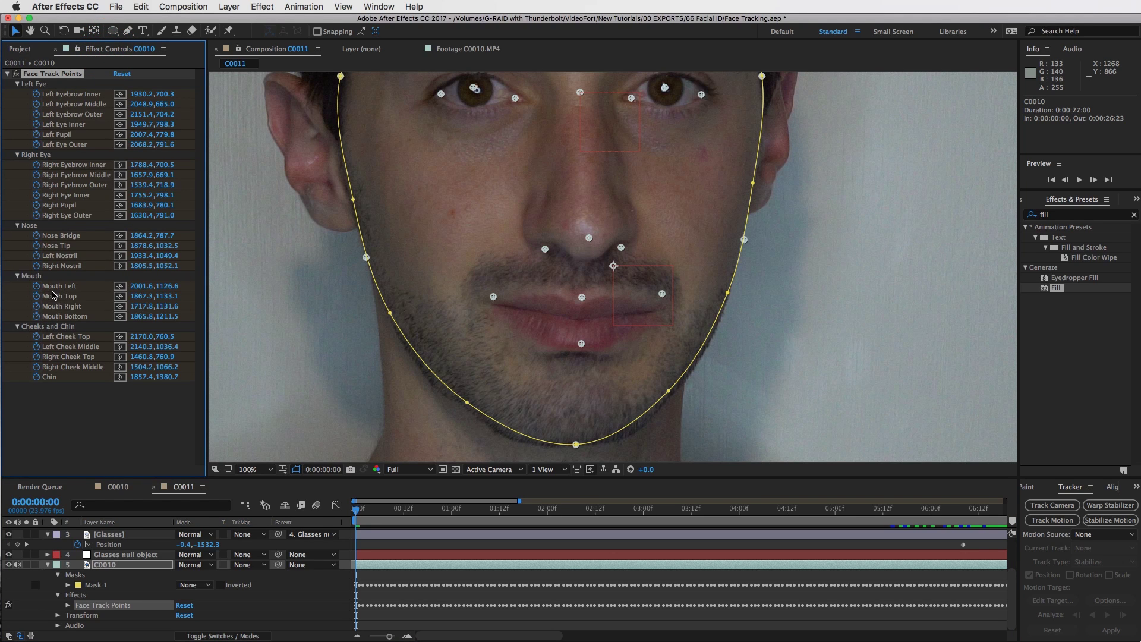
left_click(120, 297)
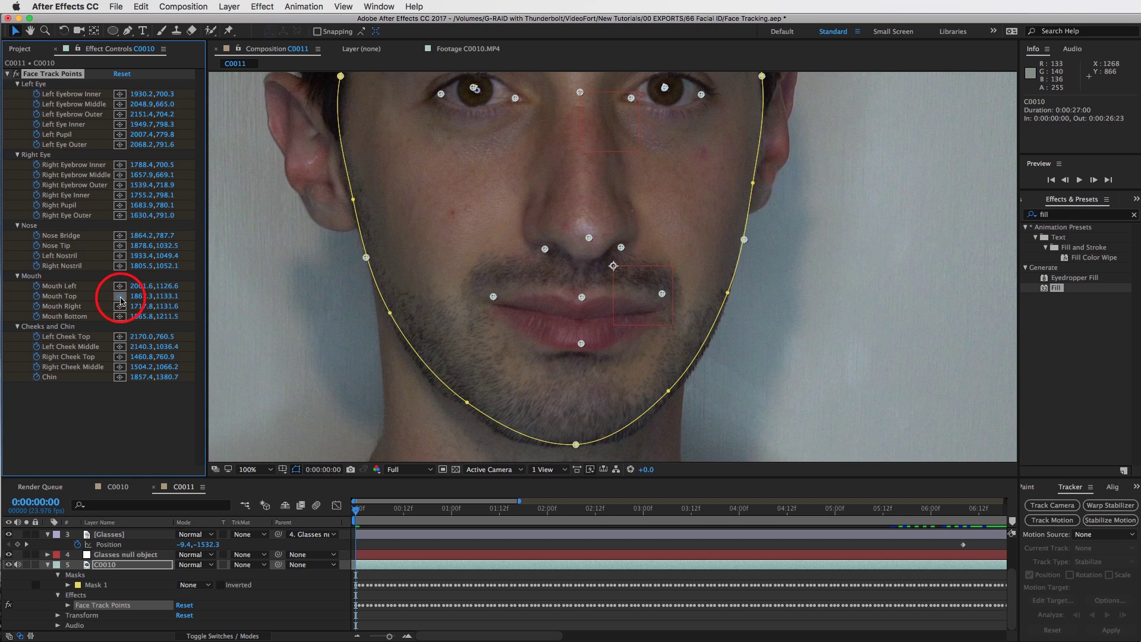
left_click(107, 429)
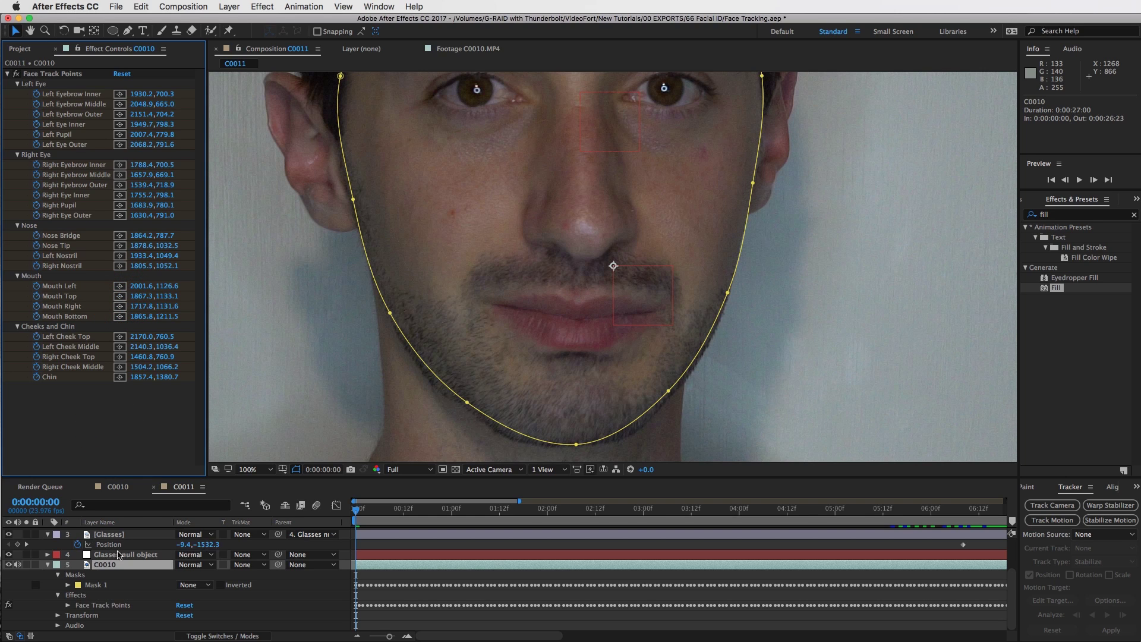
Step: Pick-whip Null 4's Position expression to the Mouth Top point and commit it
left_click(116, 544)
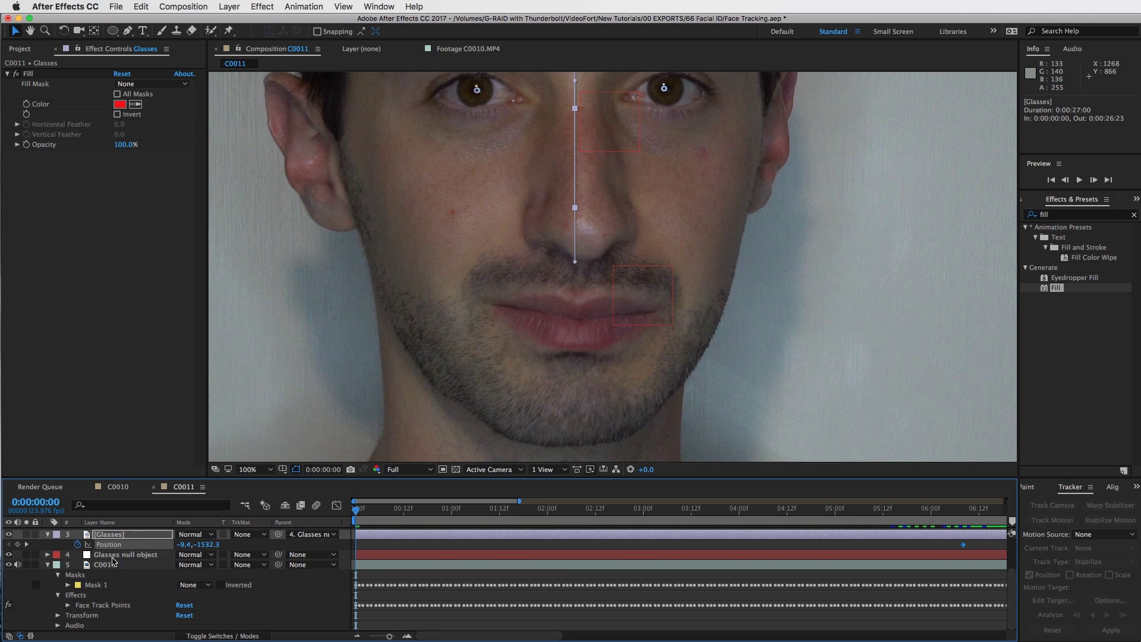
scroll(107, 562, "up", 3)
left_click(126, 556)
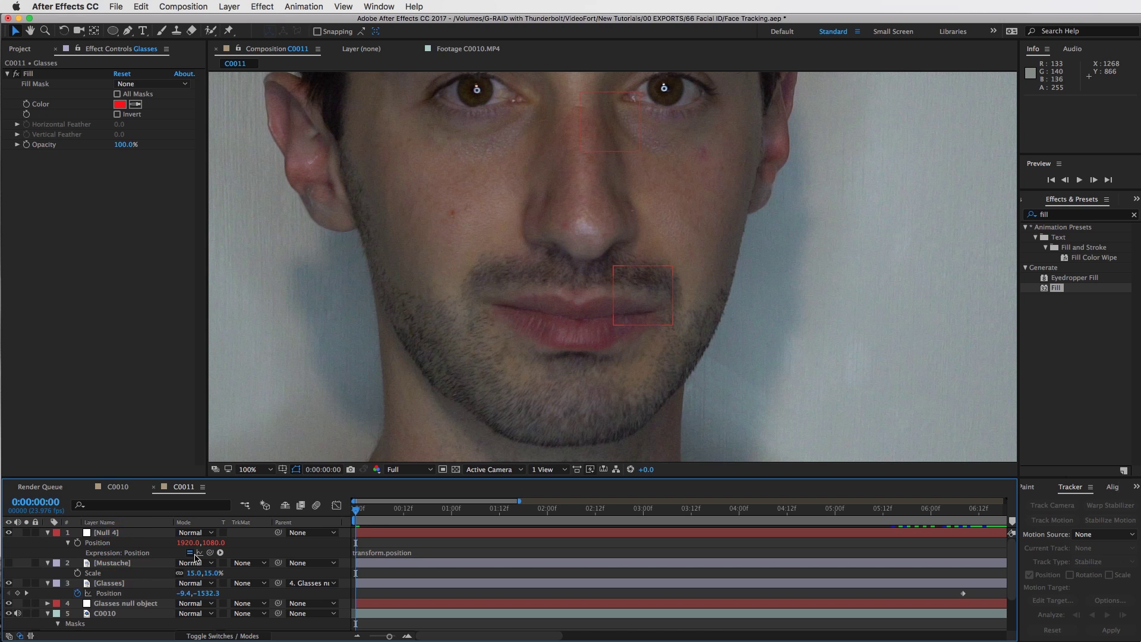
left_click(112, 614)
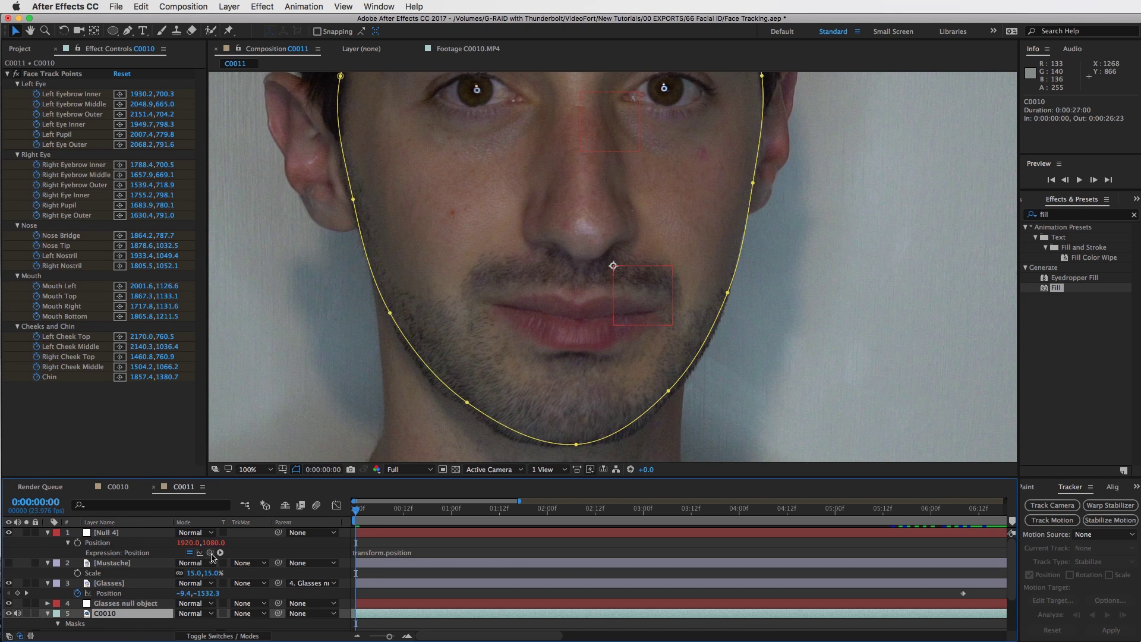
left_click_drag(211, 553, 59, 298)
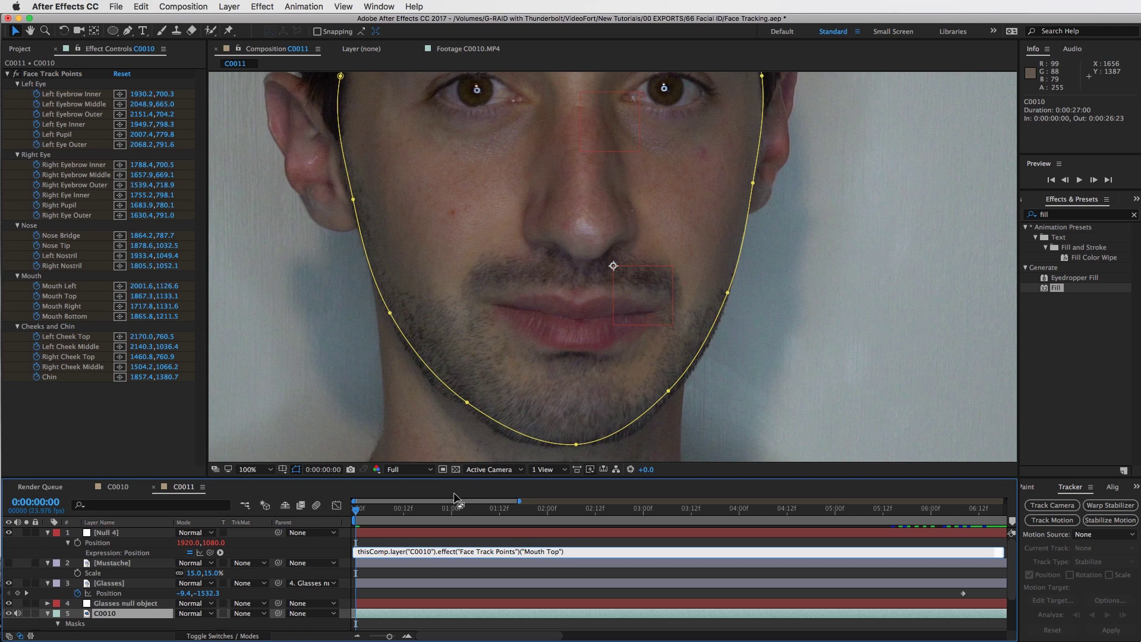
left_click(455, 497)
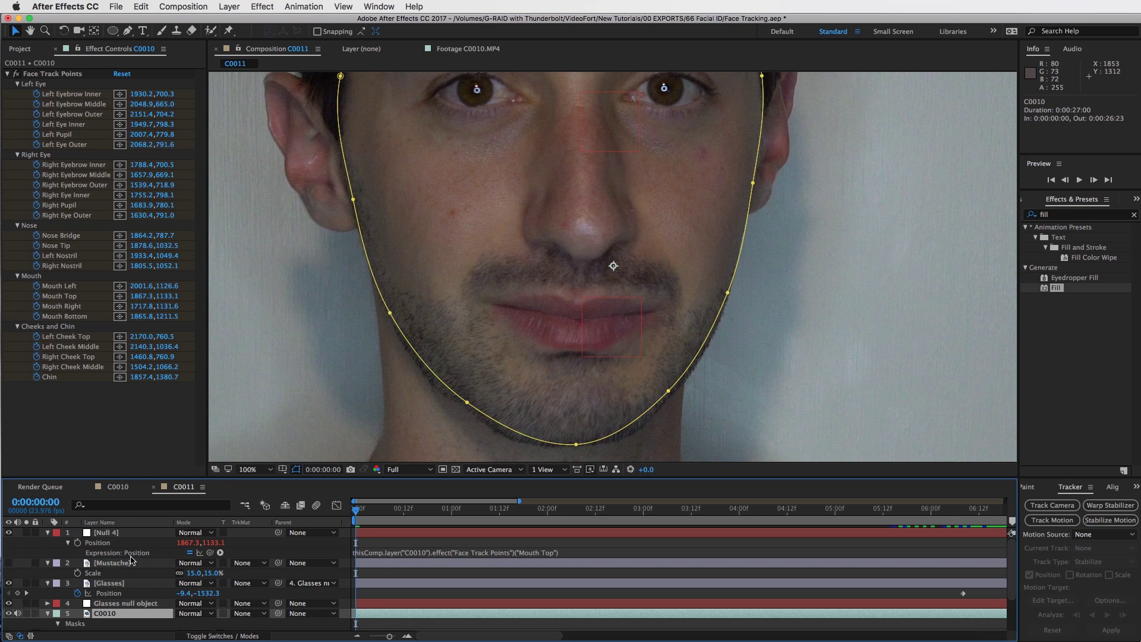
Step: Paste the atan2 Right/Left Cheek Top angle expression into Null 4's Rotation and commit it
left_click(125, 533)
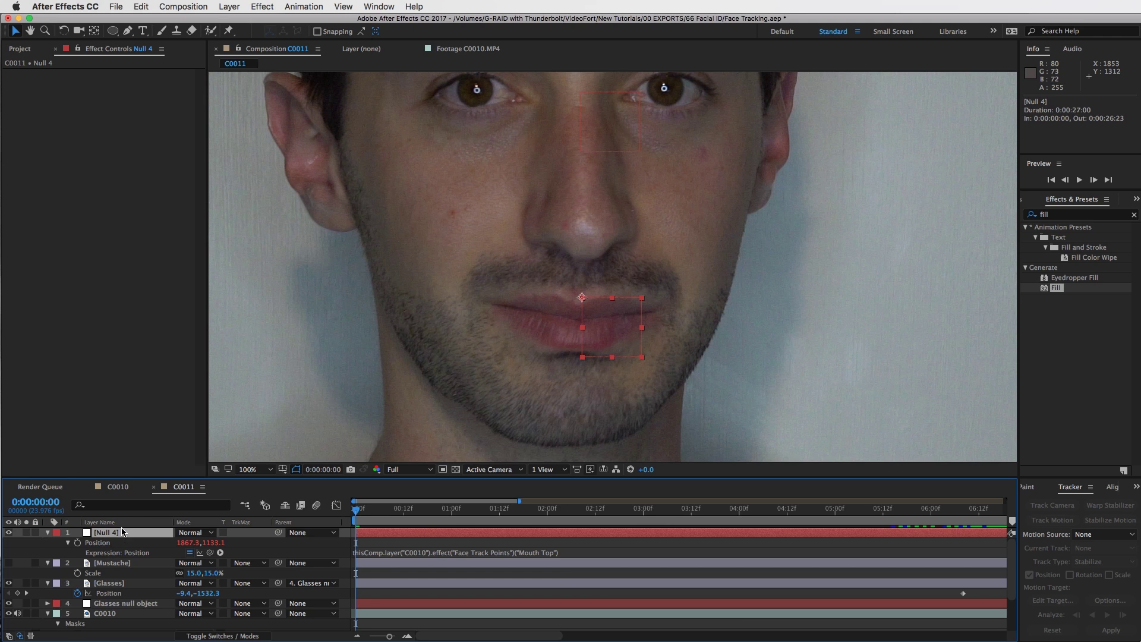
key("r")
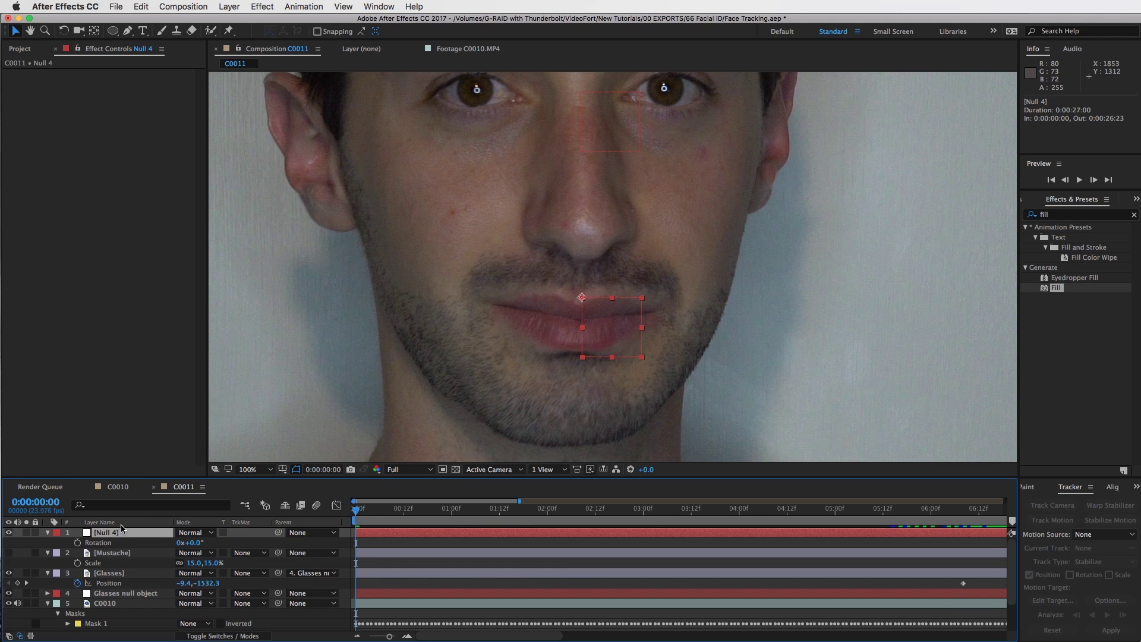
left_click(77, 542, "alt")
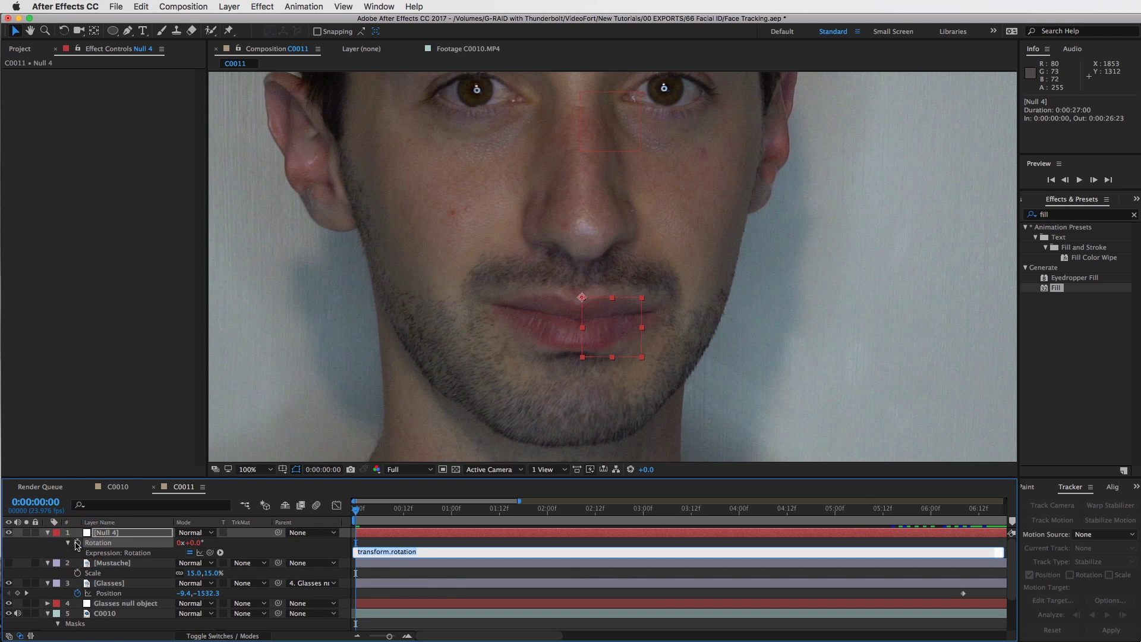
key("super+v")
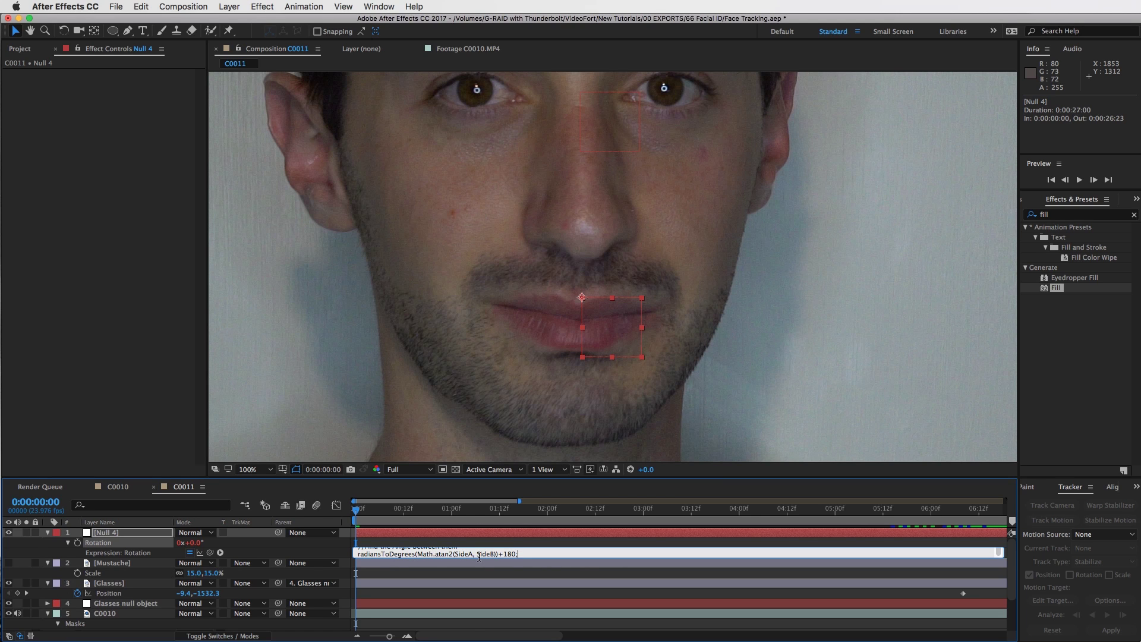
key("KP_Enter")
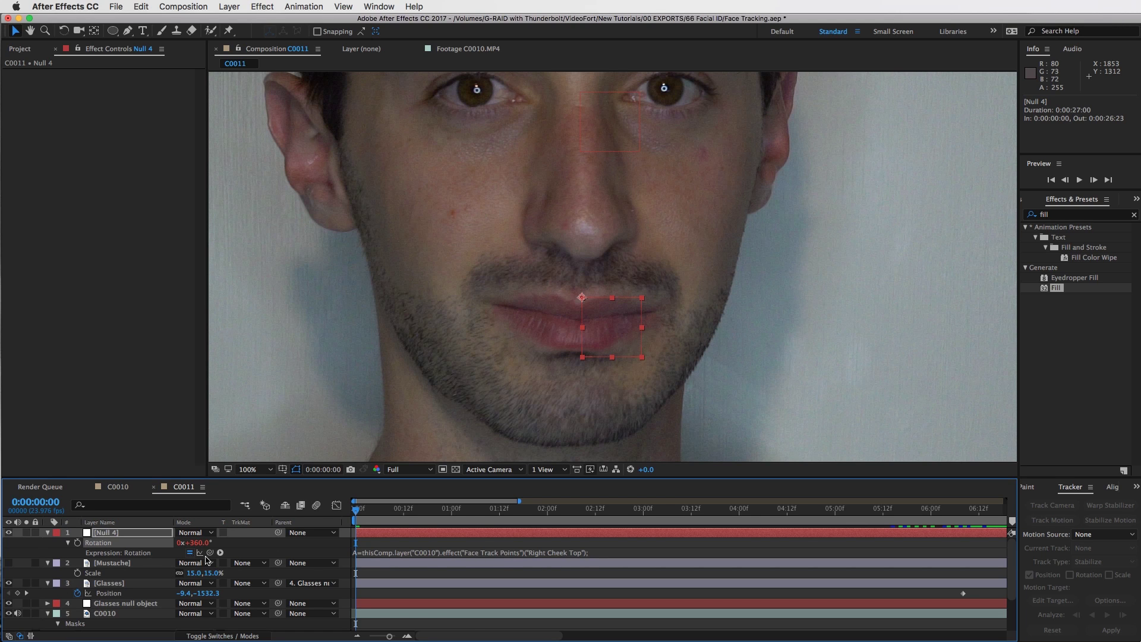
left_click(467, 553)
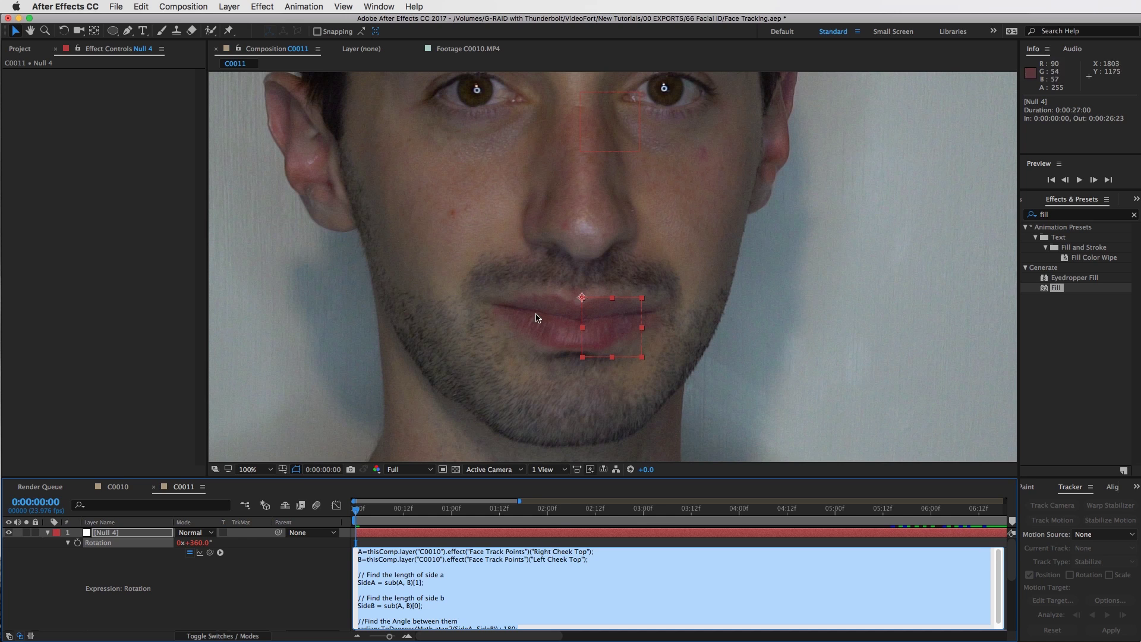
left_click(521, 544)
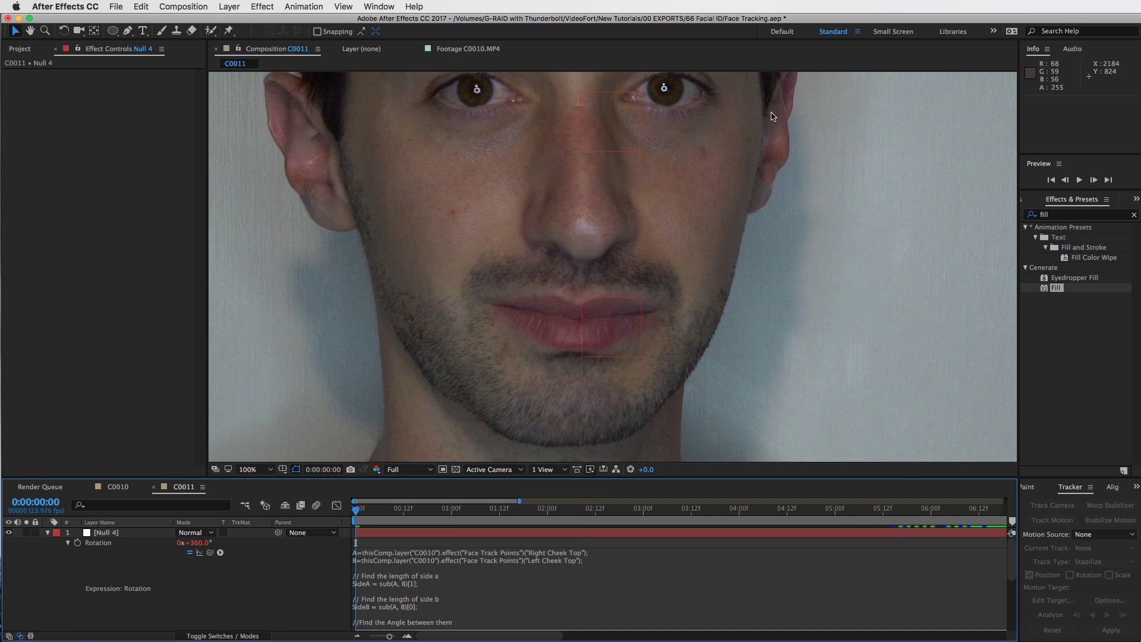
scroll(248, 601, "down", 5)
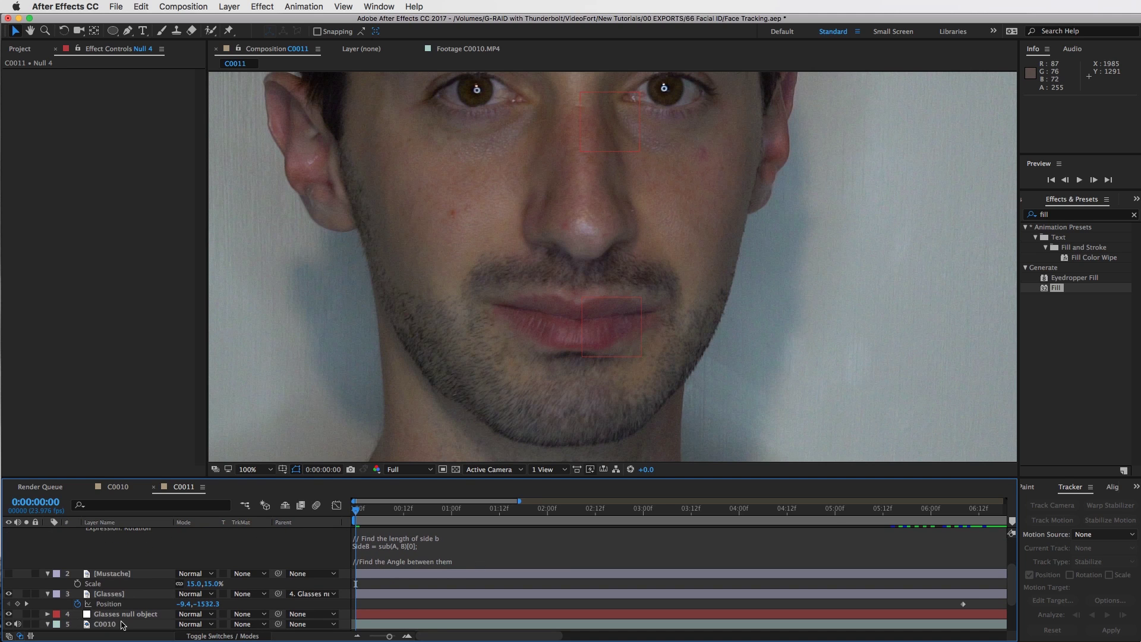
Step: Select the C0010 footage layer and reveal its face tracking points
left_click(119, 624)
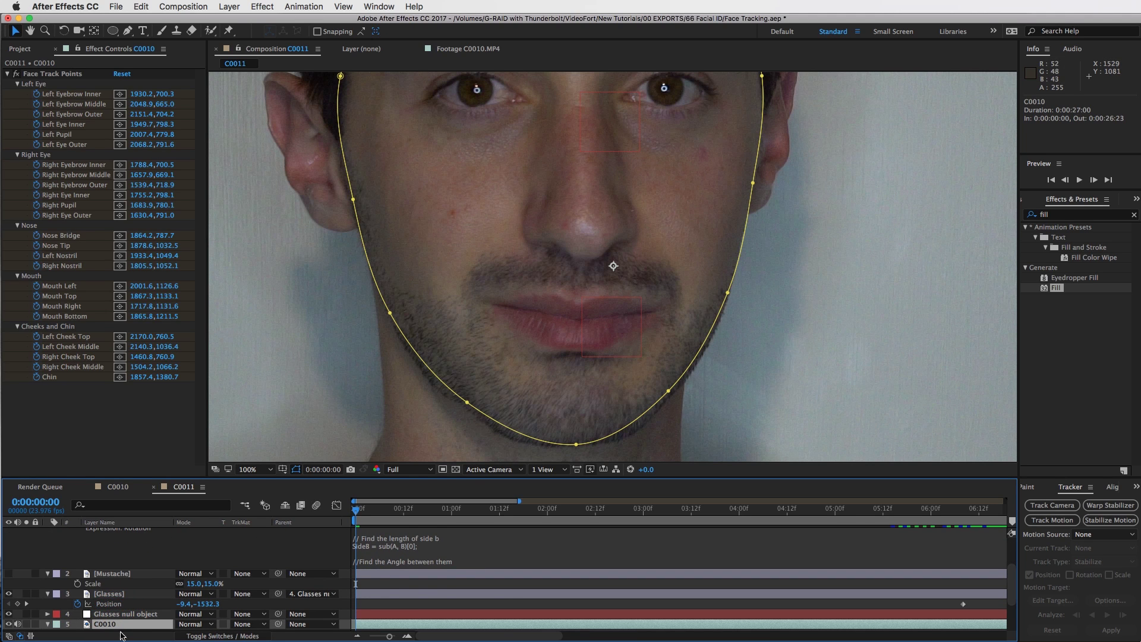
scroll(126, 609, "down", 3)
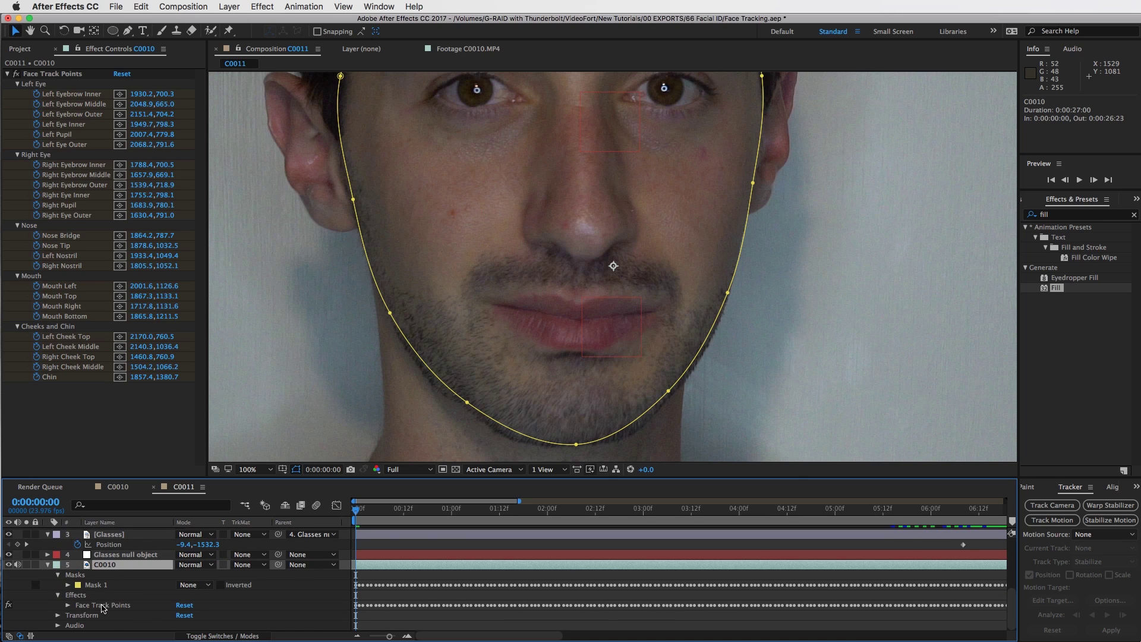
left_click(102, 606)
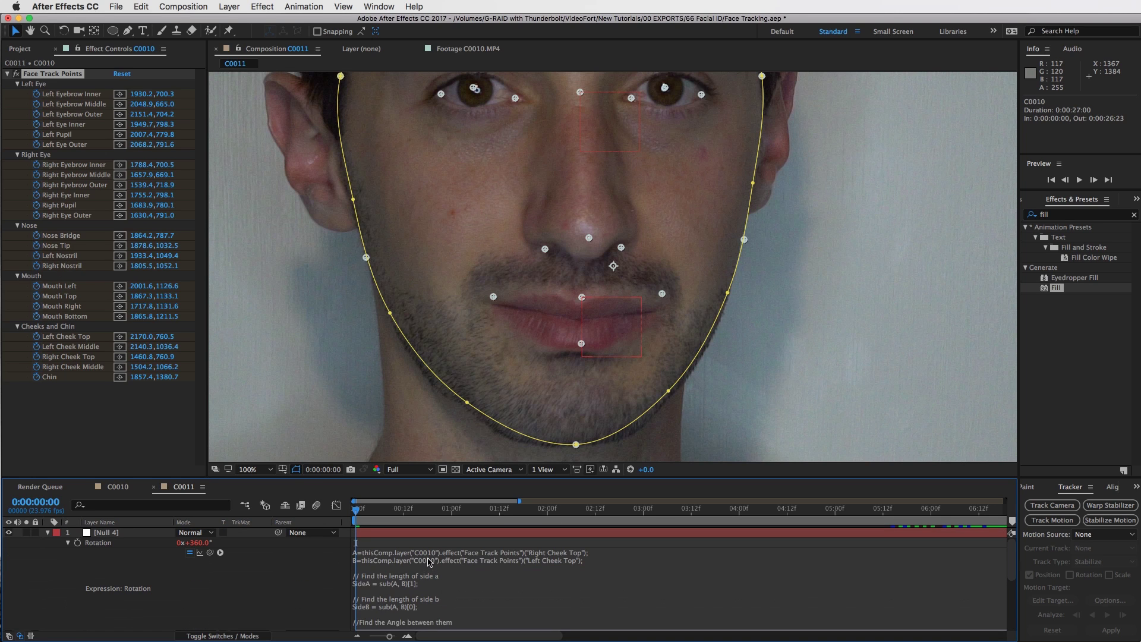
Step: Change Null 4's rotation expression points from Right/Left Cheek Top to Right/Left Nostril
left_click(429, 561)
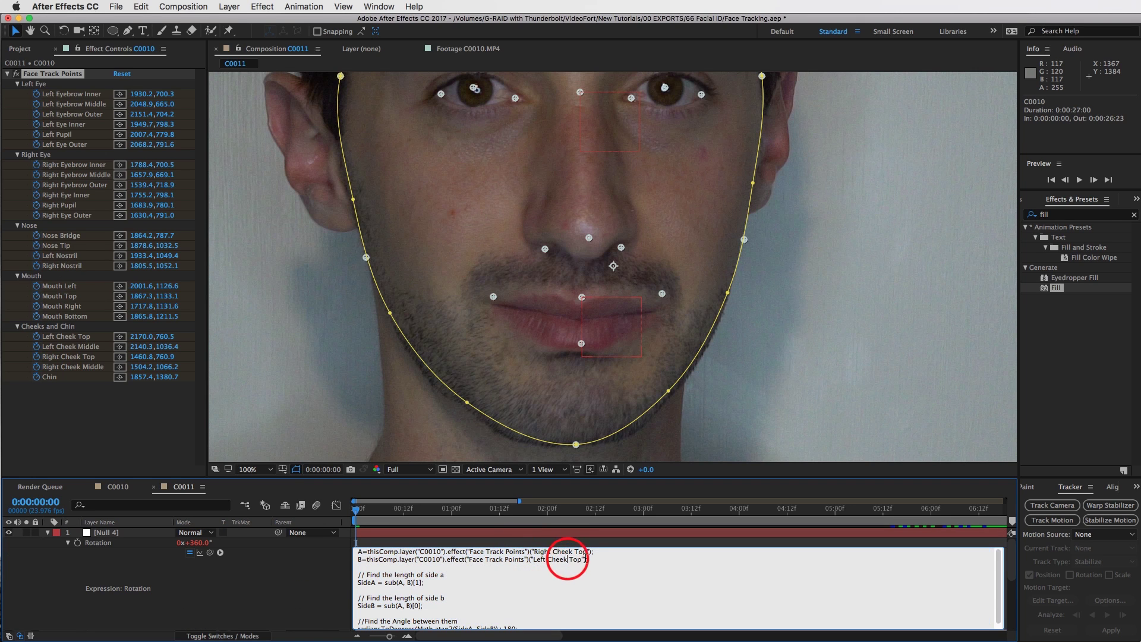
left_click_drag(582, 559, 539, 561)
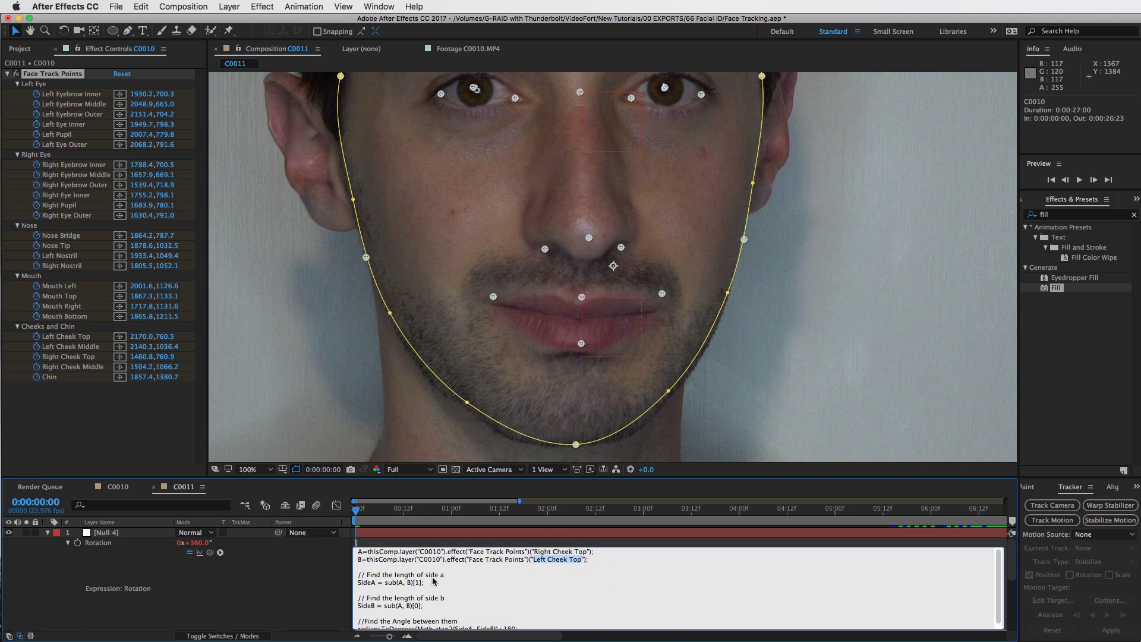
type("Le")
left_click_drag(586, 552, 555, 552)
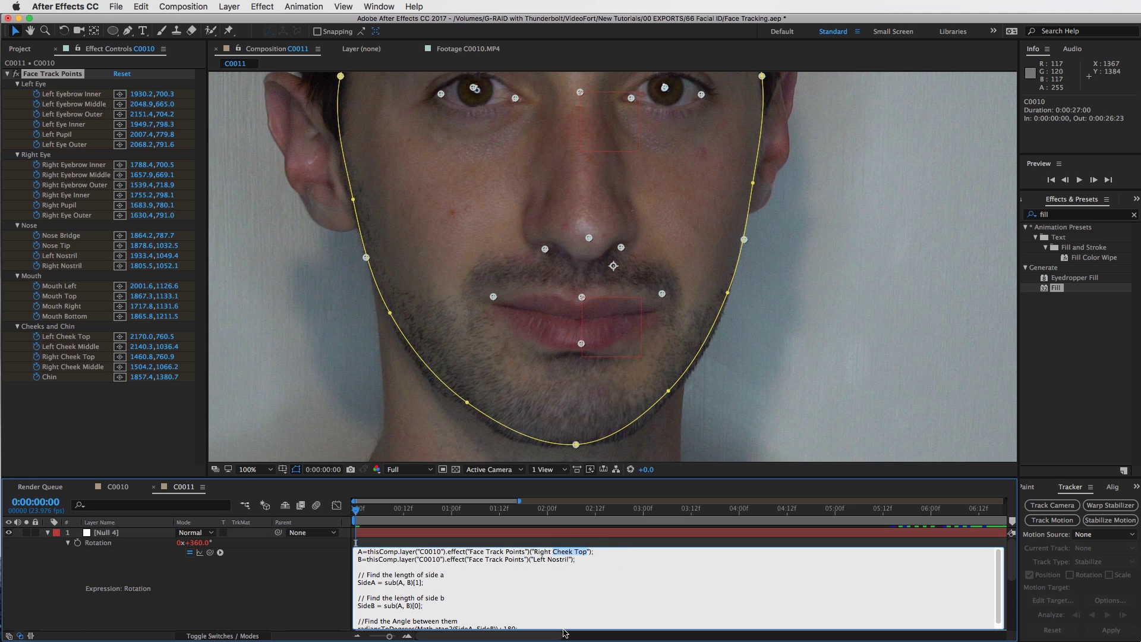
type("Nostril")
key("KP_Enter")
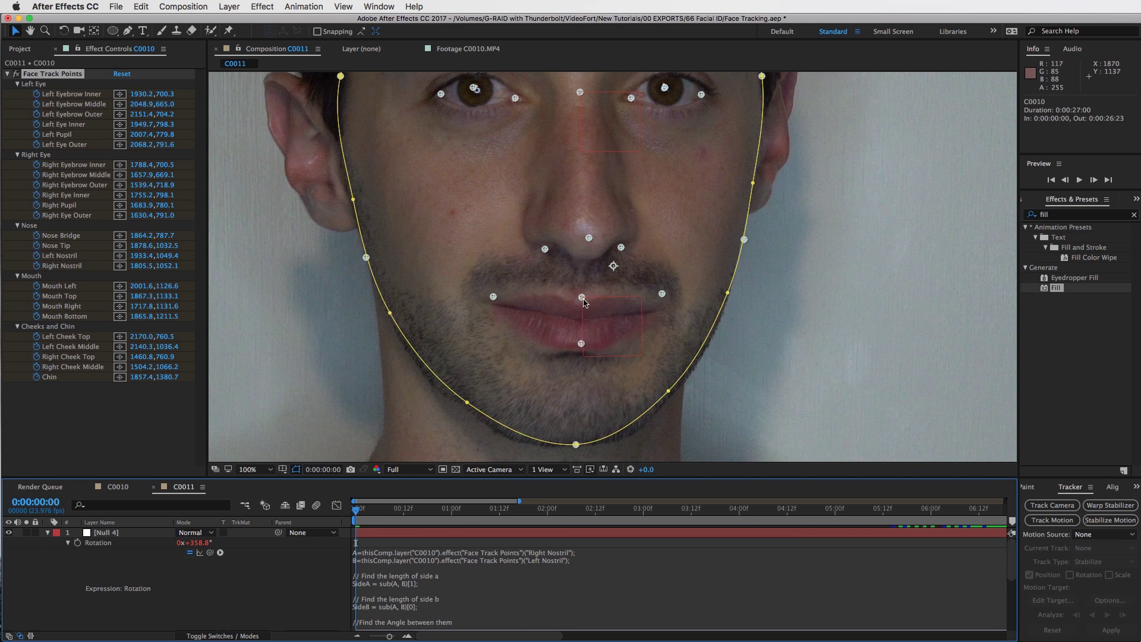
Step: Scrub through the clip to confirm Null 4 follows the face on open-mouth, smiling and tilted frames
left_click(524, 509)
left_click(627, 510)
left_click(722, 516)
left_click(763, 516)
left_click(835, 516)
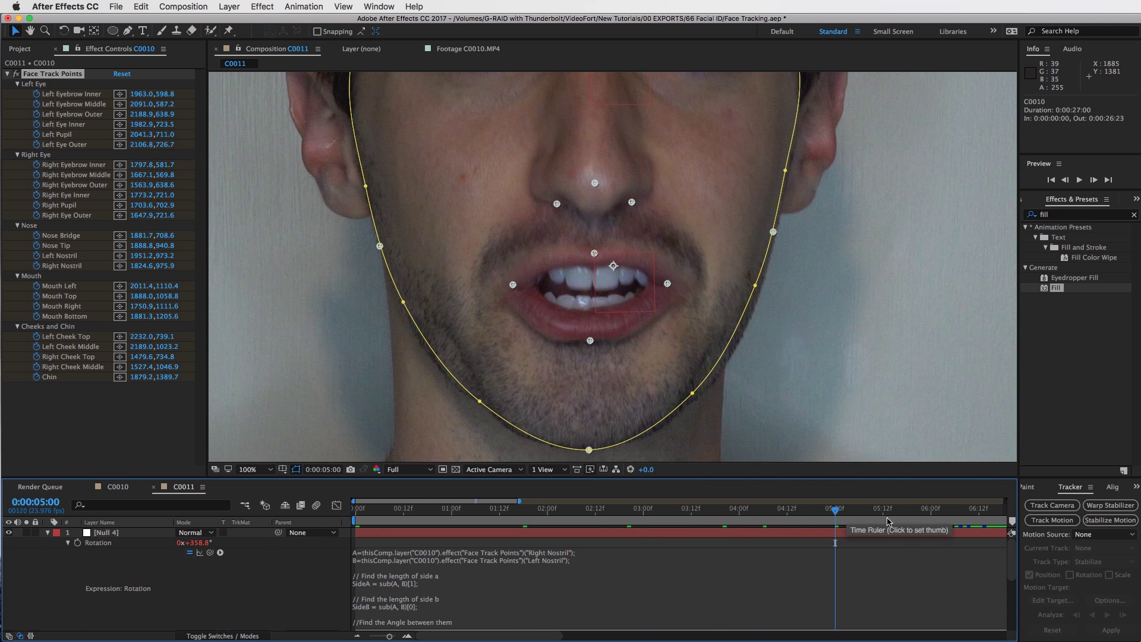
left_click(895, 516)
left_click(943, 512)
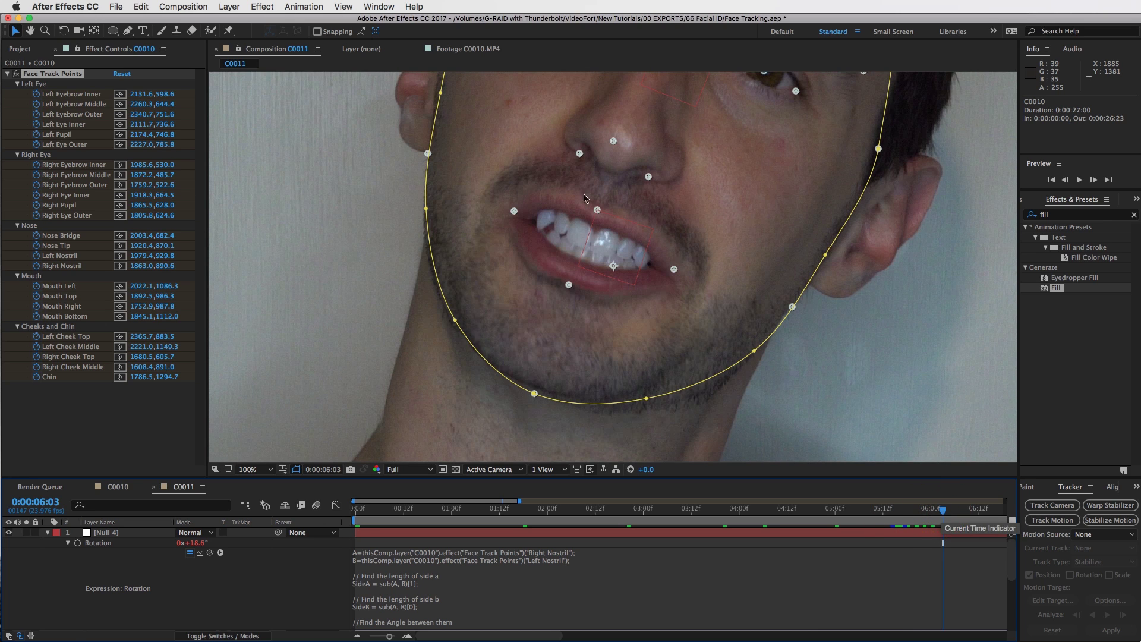
Step: Rename Null 4 to 'Mustache Null object' and move it below the Mustache layer
left_click(48, 533)
left_click(102, 534)
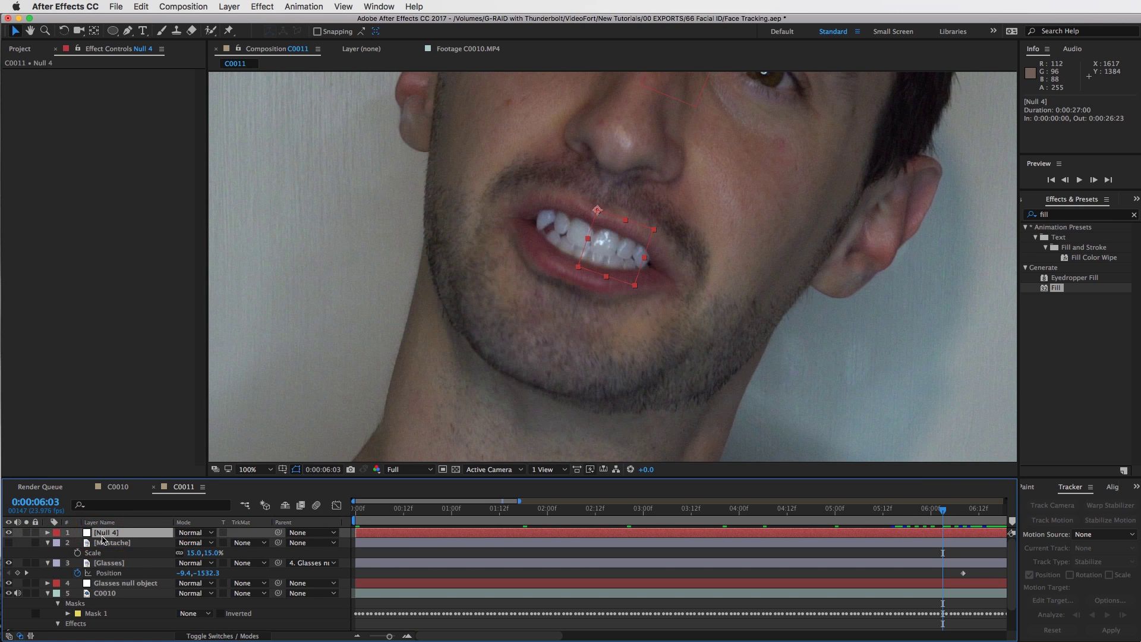
key("Return")
type("Mustache Null ob")
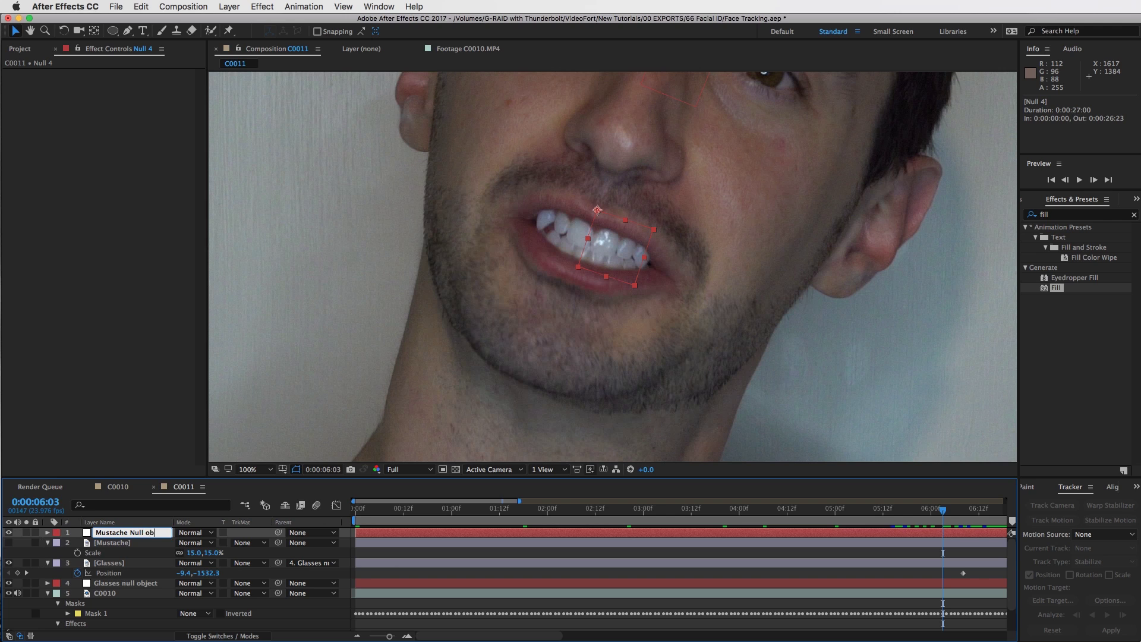
type("ject")
key("Return")
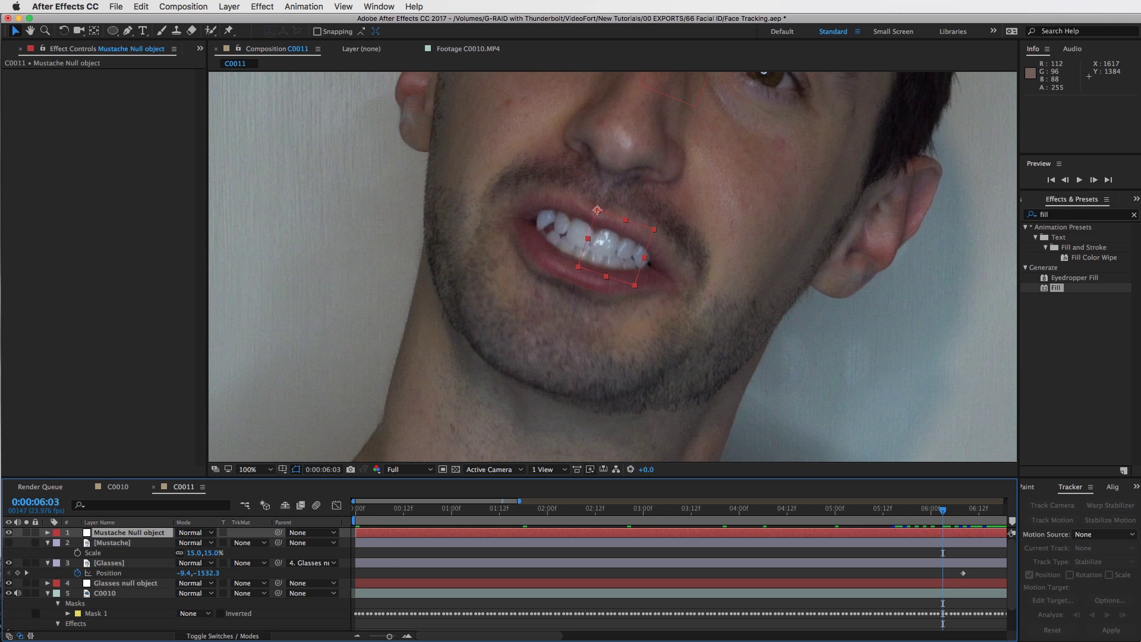
mouse_move(119, 531)
left_mouse_down()
mouse_move(121, 563)
mouse_move(118, 554)
left_mouse_up()
left_click(116, 533)
Step: Return to frame 0, make the Mustache layer visible, and set viewer magnification to Fit
left_click(364, 510)
left_click_drag(364, 510, 354, 510)
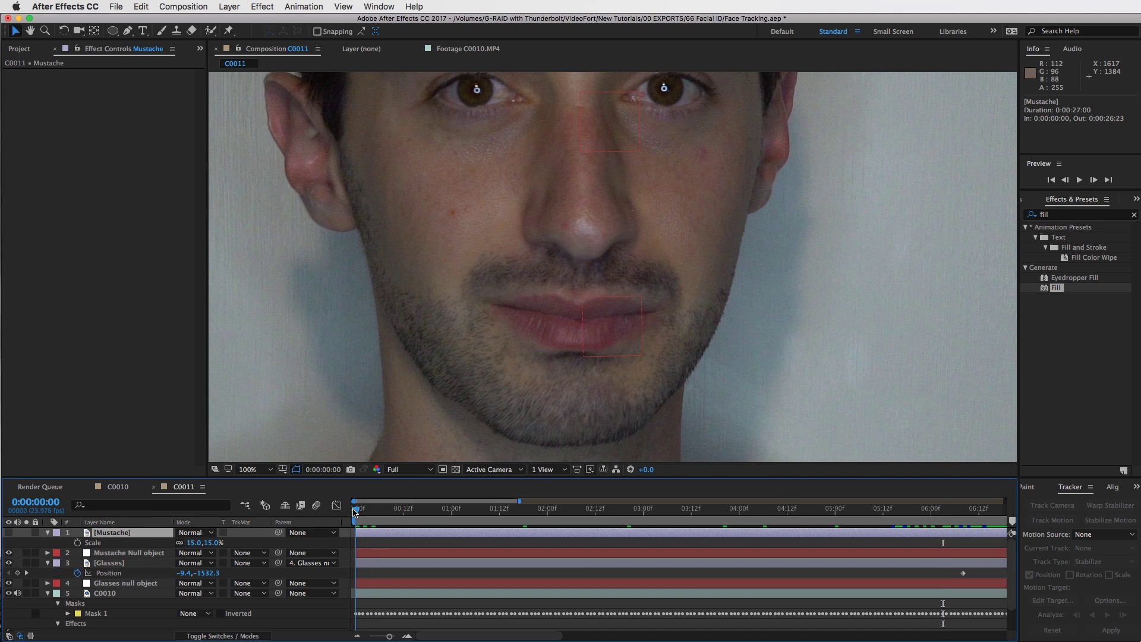
left_click(8, 533)
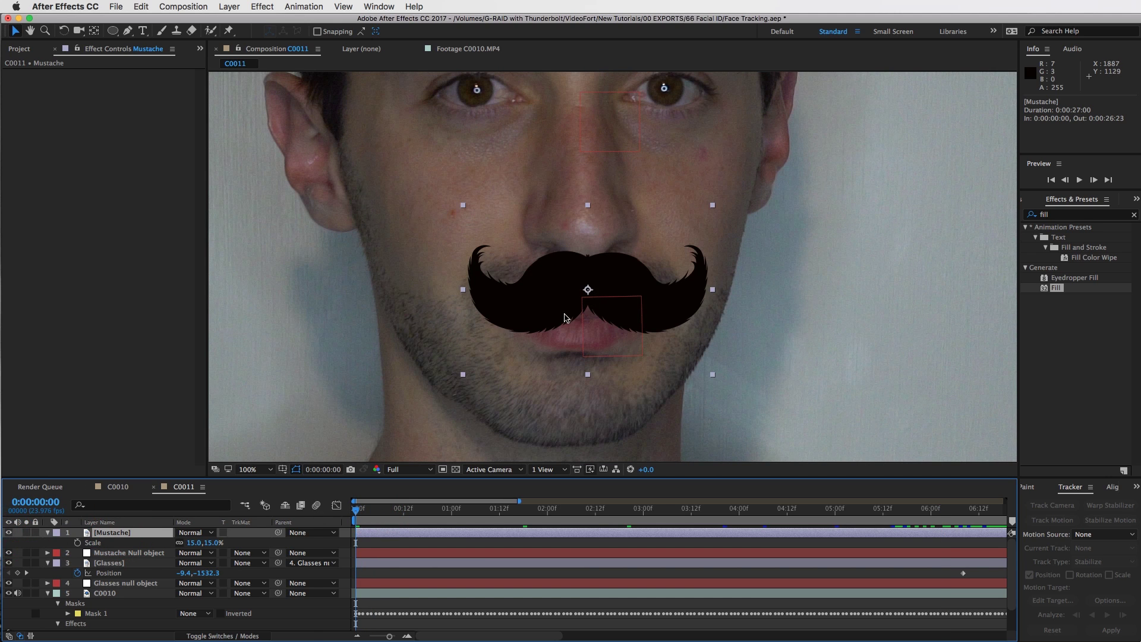
left_click(249, 470)
left_click(253, 482)
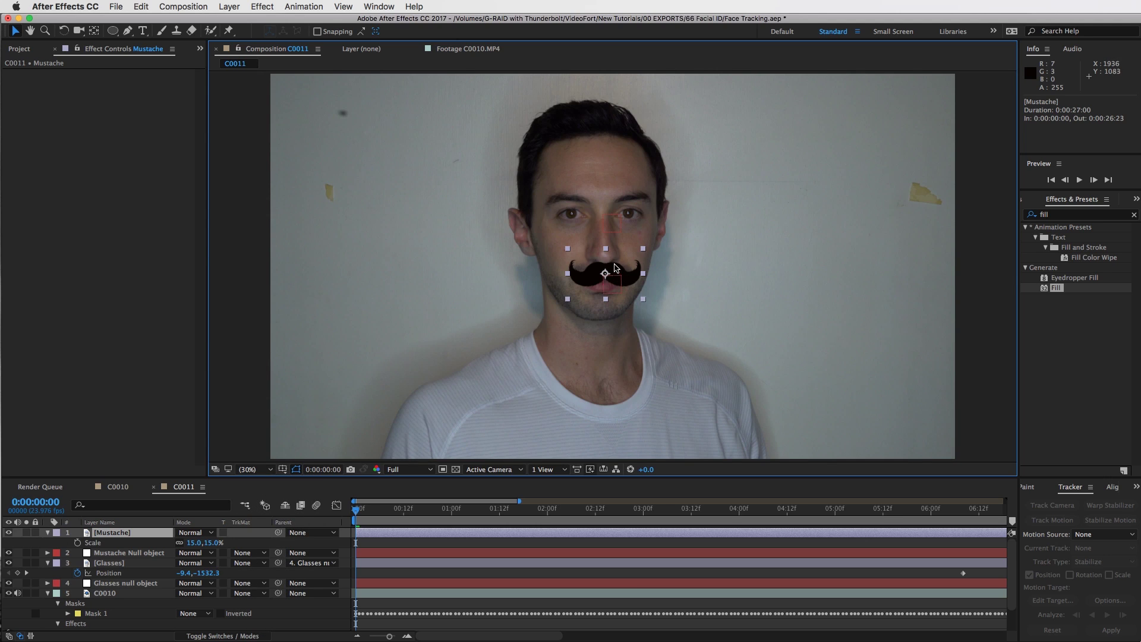
Step: Nudge the mustache onto the upper lip and parent it to Mustache Null object
left_click_drag(613, 266, 615, 269)
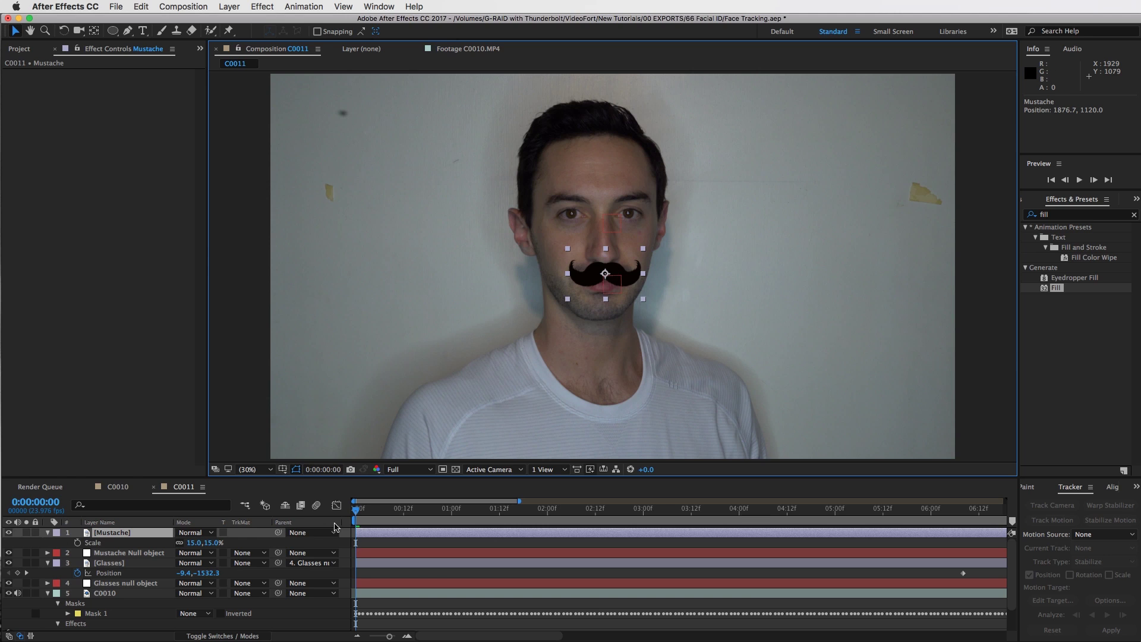
left_click_drag(278, 533, 136, 555)
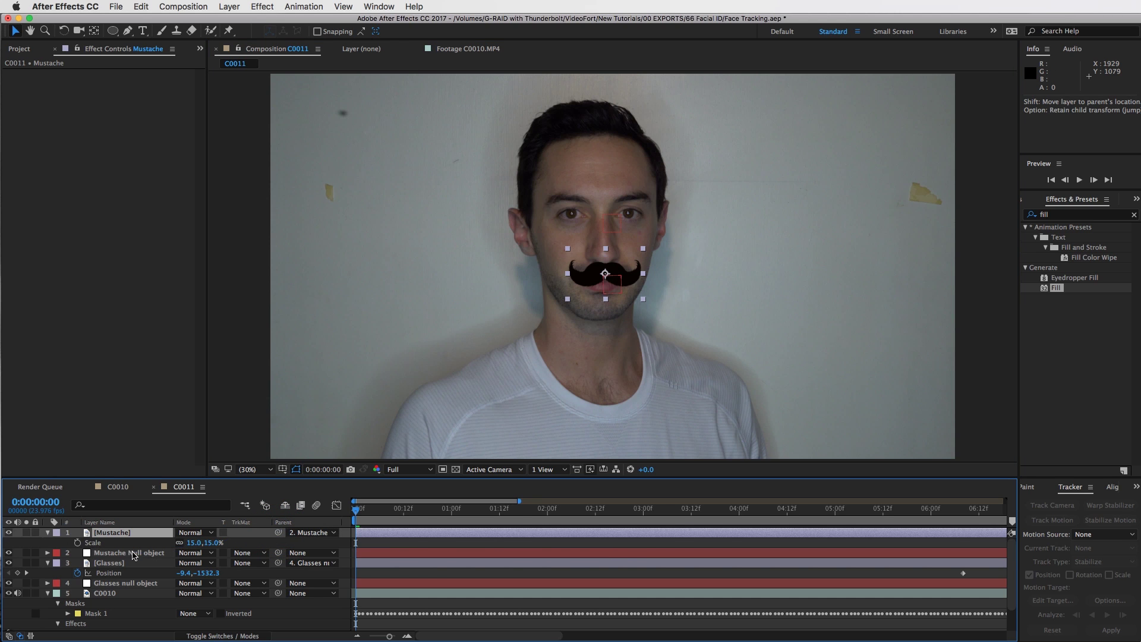
left_click_drag(414, 509, 971, 534)
Step: Zoom the timeline out to full duration and preview to find the mustache's landing frame
left_click_drag(387, 637, 383, 635)
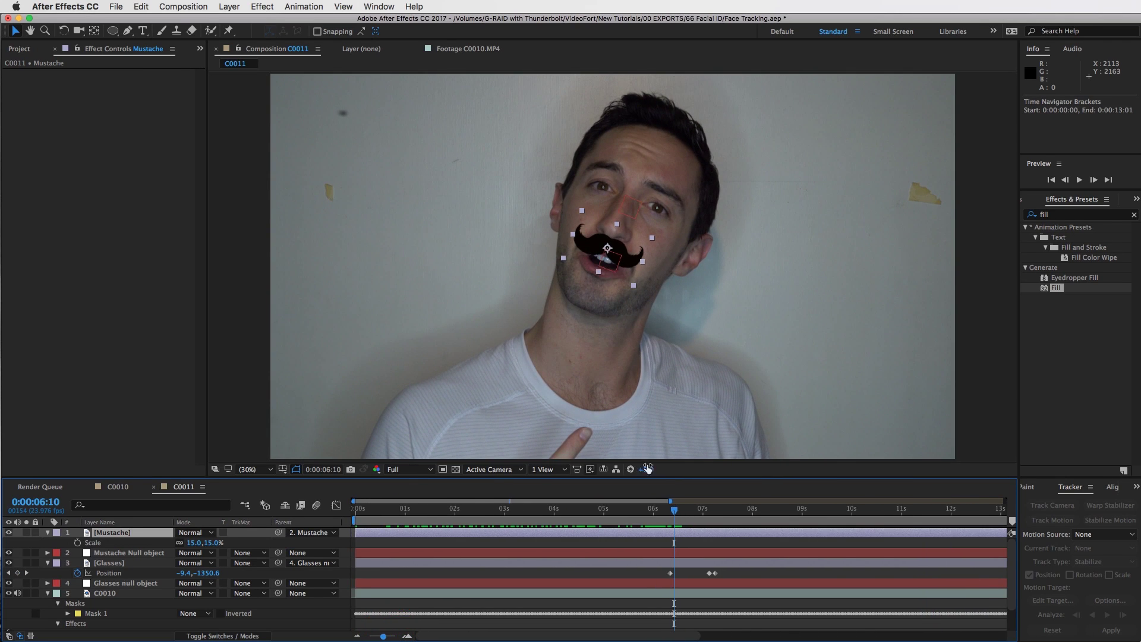
key("space")
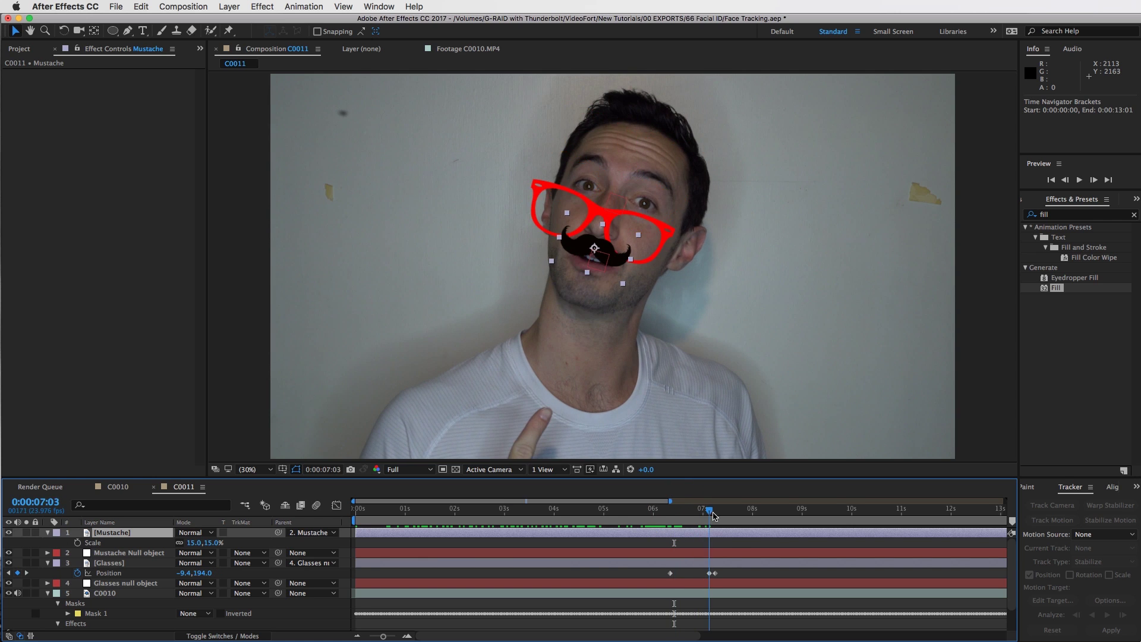
left_click_drag(713, 521, 635, 525)
Step: Keyframe Mustache Position at 5:15, then push it off-screen left to X about -2100 at 5:02
left_click(103, 537)
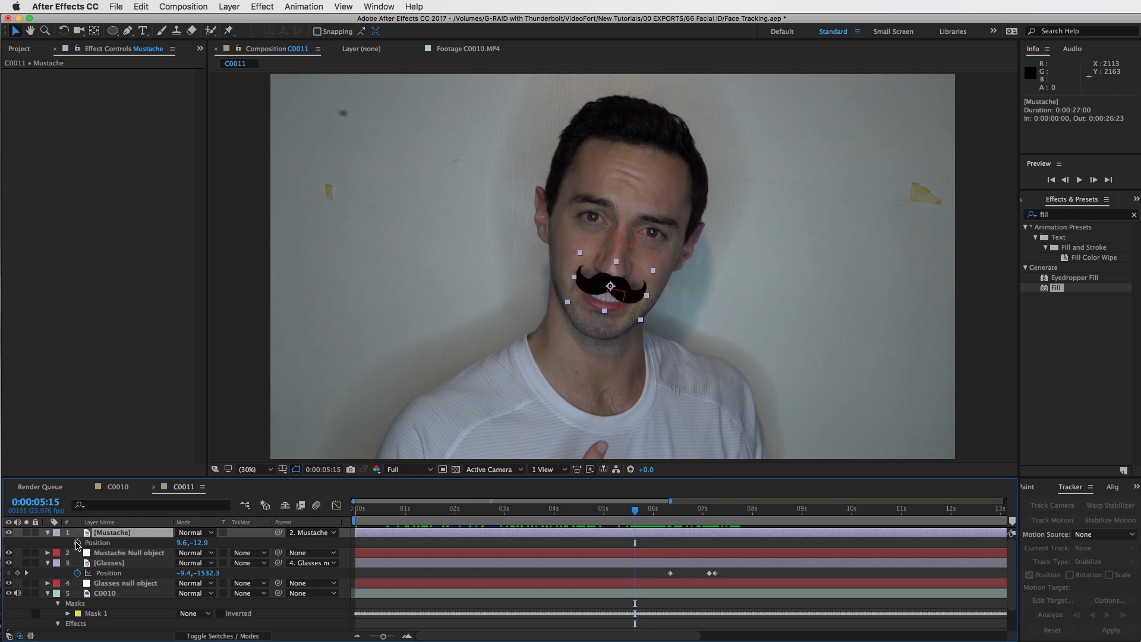
left_click(76, 543)
left_click_drag(636, 511, 608, 515)
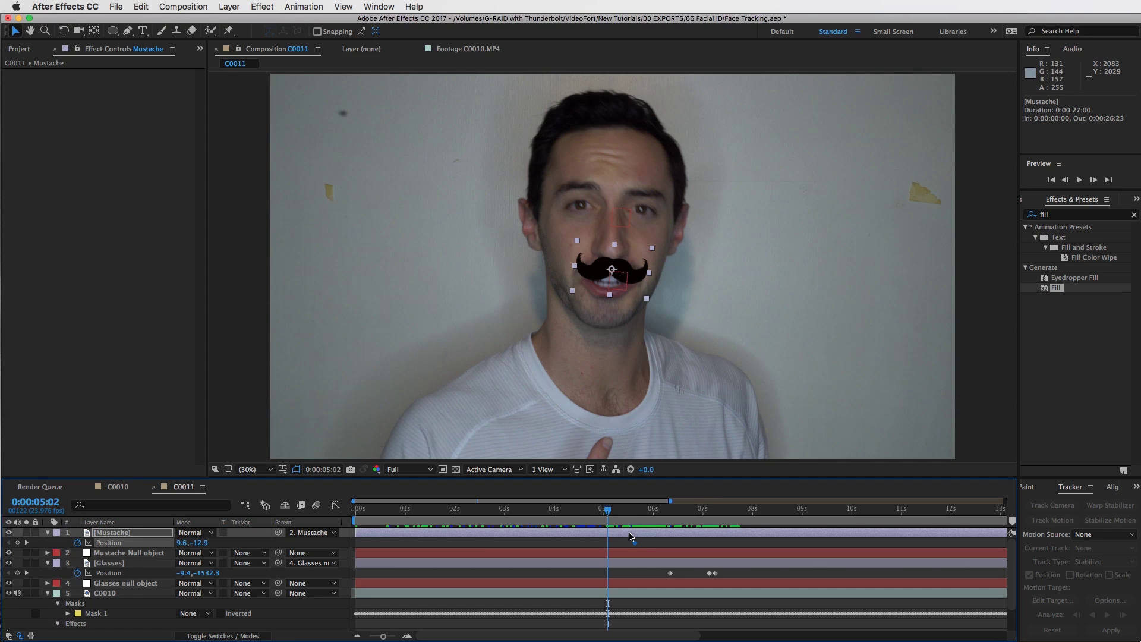
left_click(481, 542)
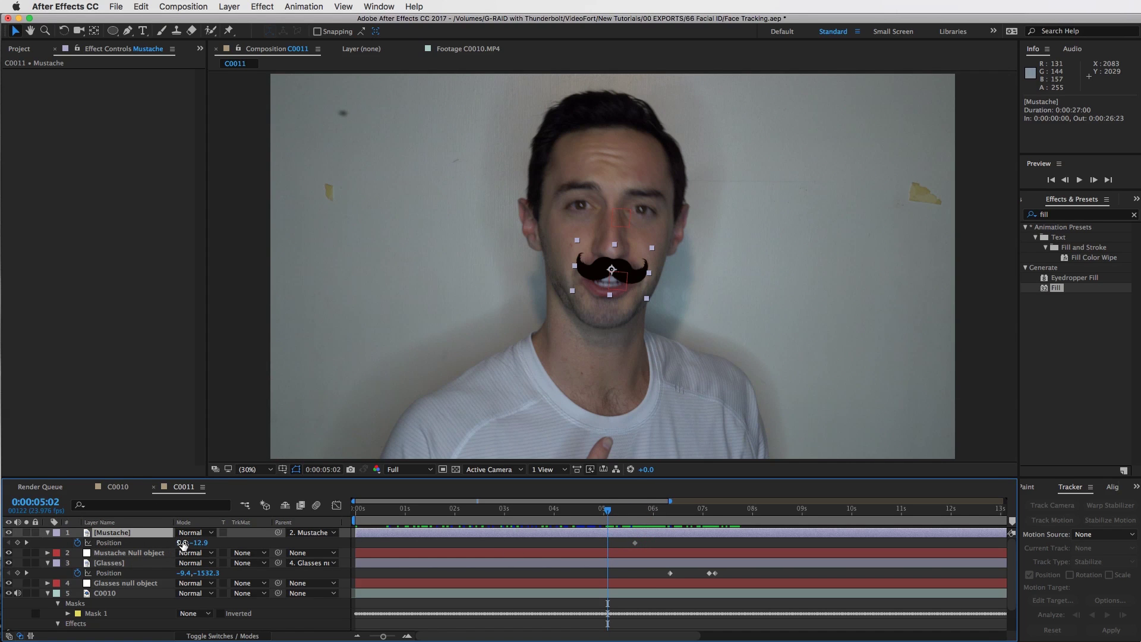
left_click_drag(183, 544, 46, 538)
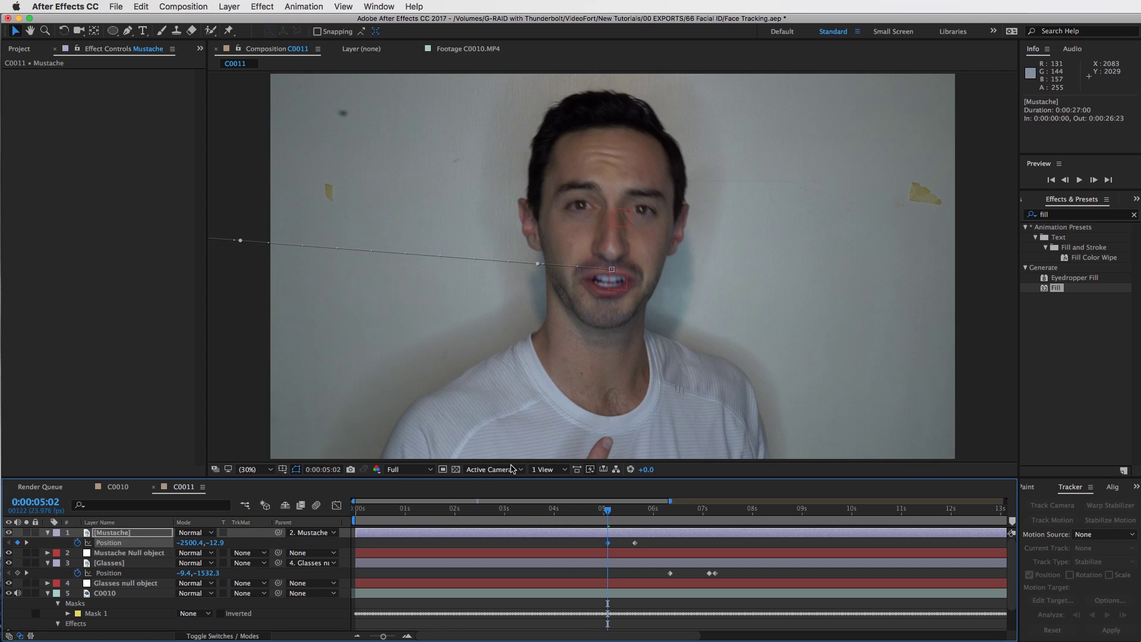
left_click_drag(608, 512, 633, 519)
Step: Shift the landing keyframe to 5:18 and add a rightward overshoot keyframe at X 259
scroll(631, 553, "up", 3)
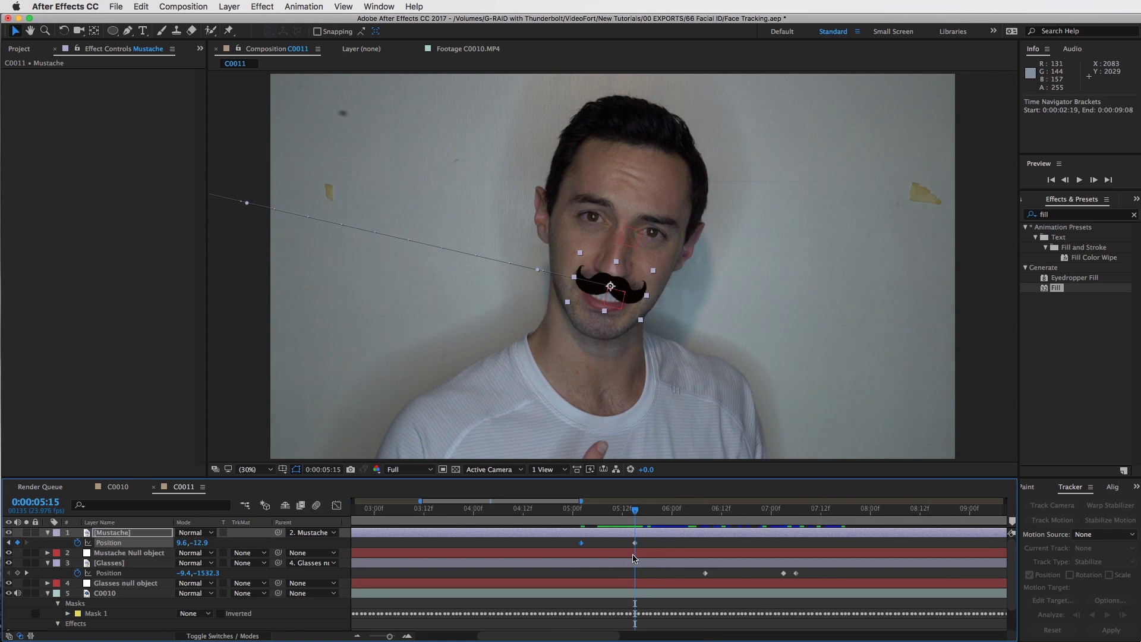
left_click_drag(635, 543, 658, 546)
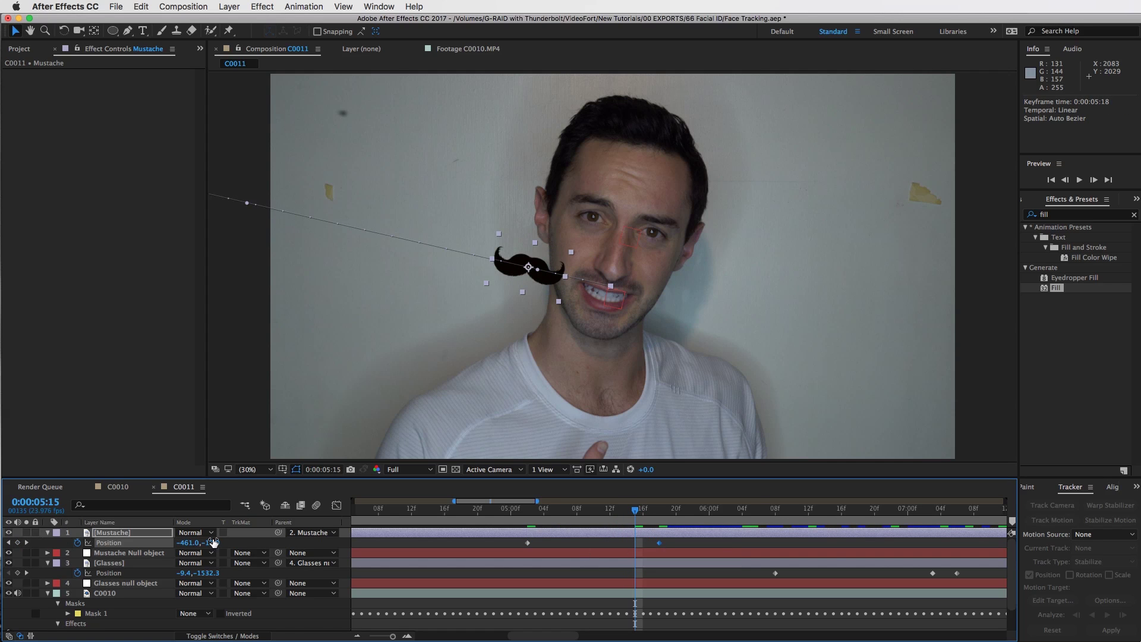
left_click_drag(188, 543, 219, 538)
left_click_drag(634, 515, 649, 547)
left_click(658, 544)
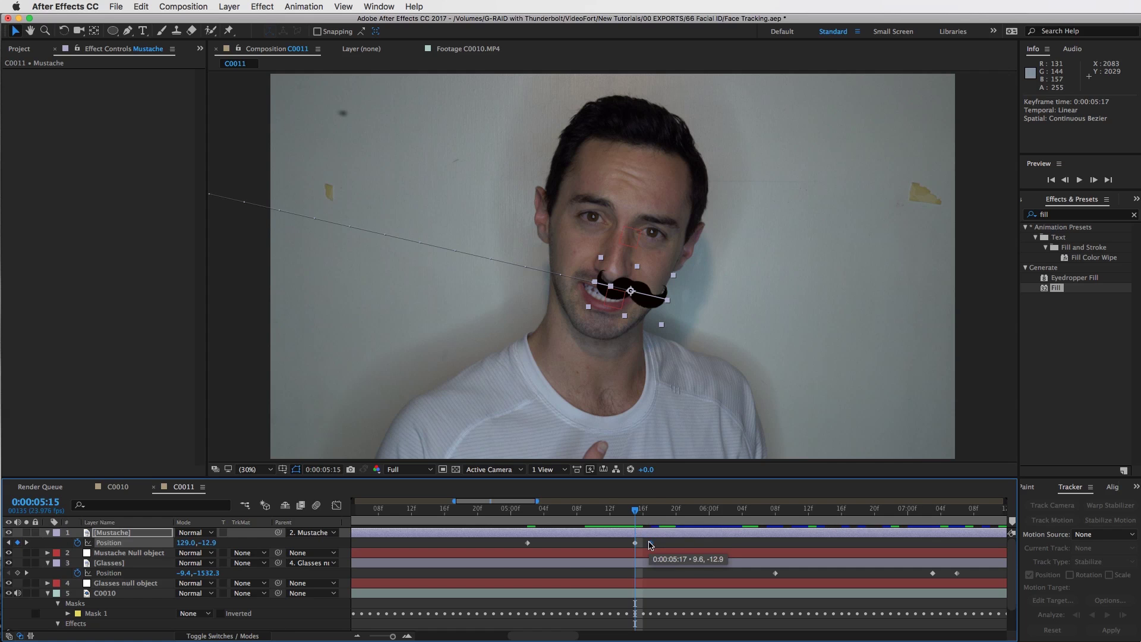
Step: Add a 5:17 keyframe swinging the mustache back left to X -85.1
left_click_drag(635, 512, 668, 544)
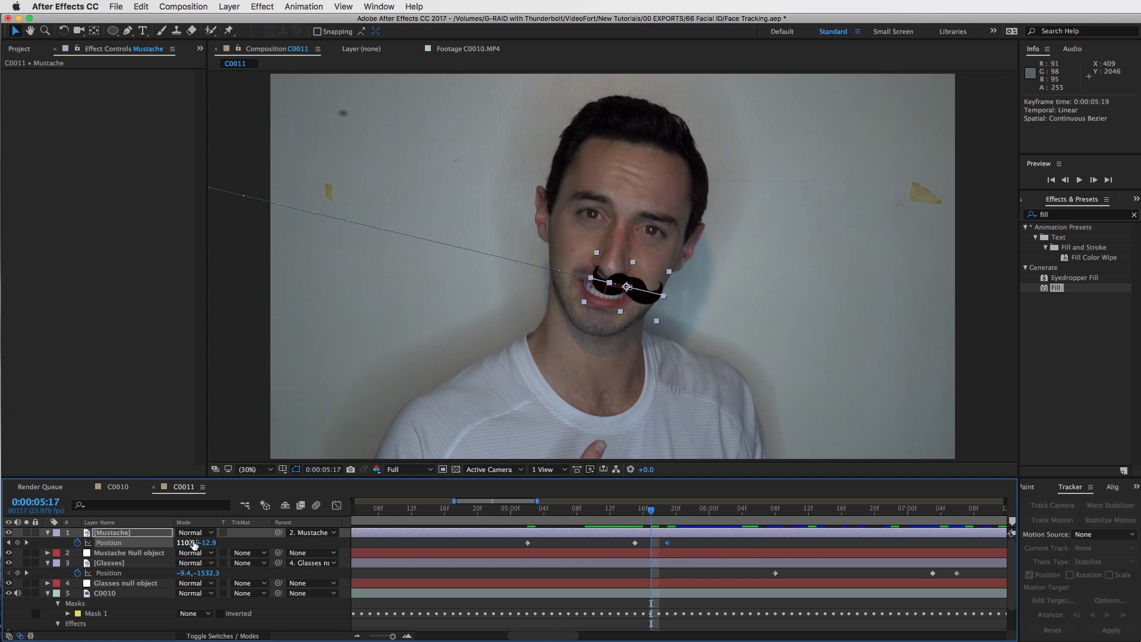
left_click_drag(181, 542, 46, 521)
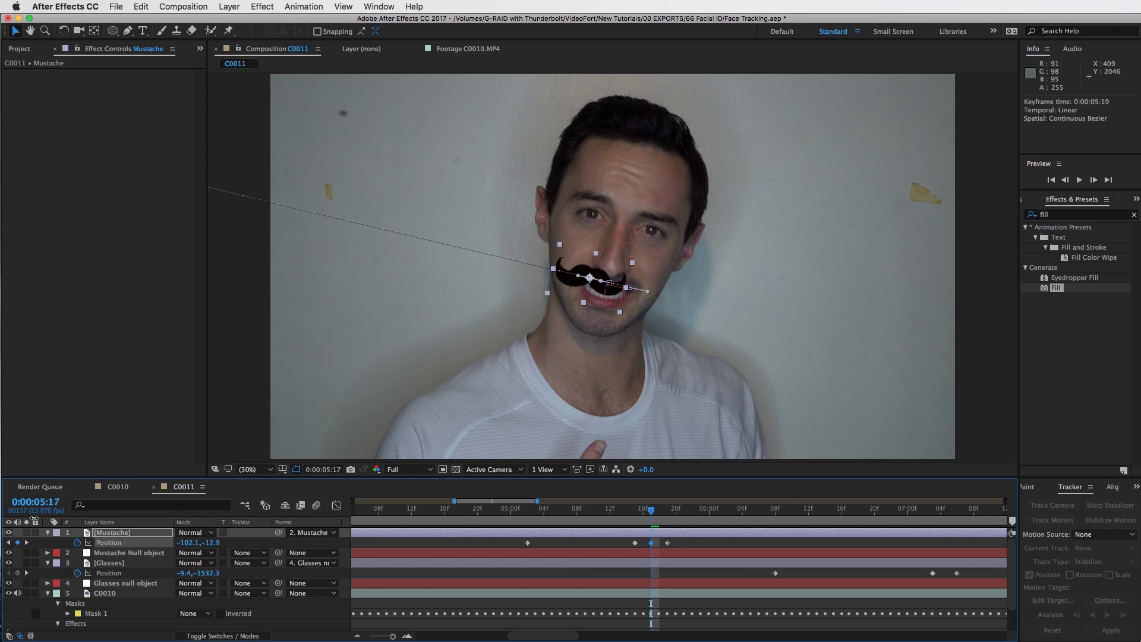
left_click_drag(643, 510, 676, 511)
left_click(698, 573)
left_click(262, 473)
Step: Collapse the C0010 and Glasses layers' properties and preview the mustache entrance from 5:05
left_click(272, 488)
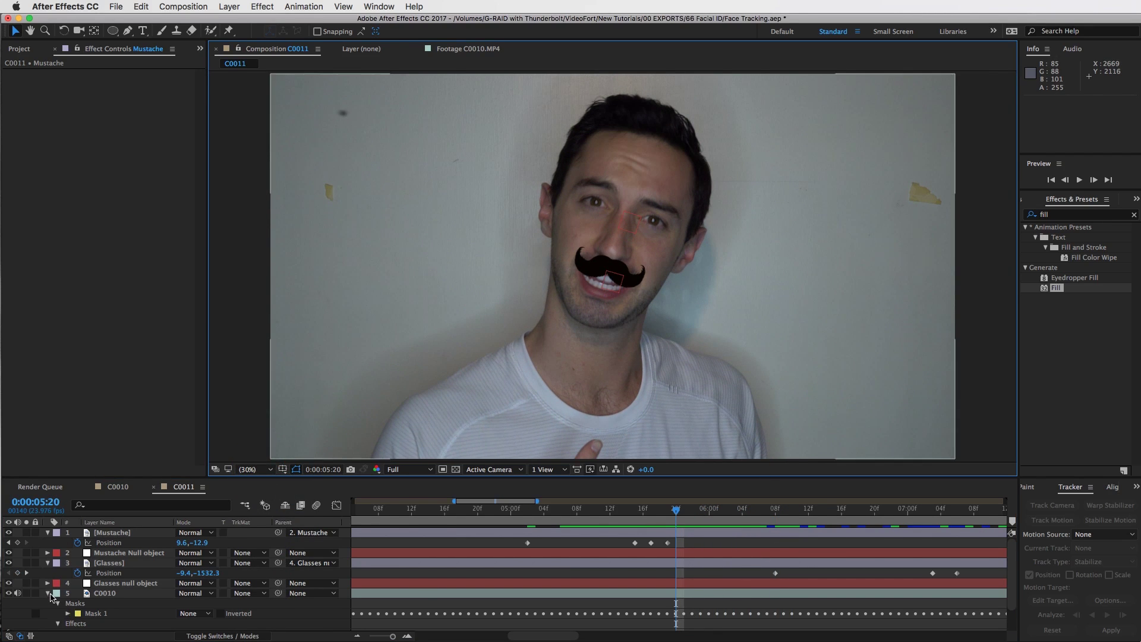
left_click(49, 594)
left_click(47, 562)
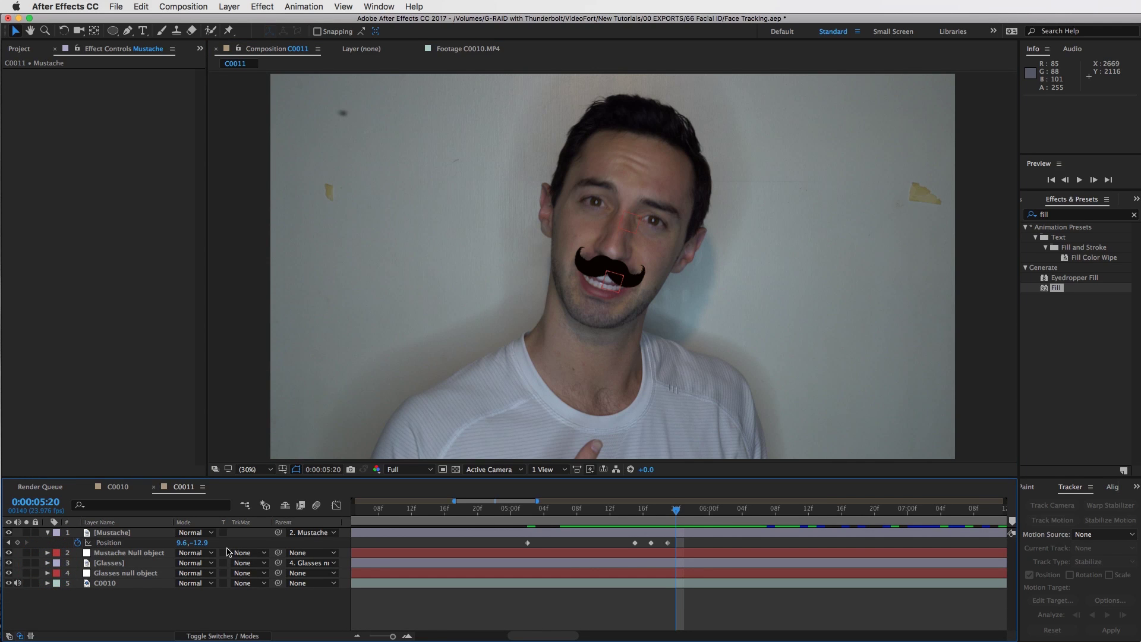
left_click_drag(626, 510, 525, 498)
key("space")
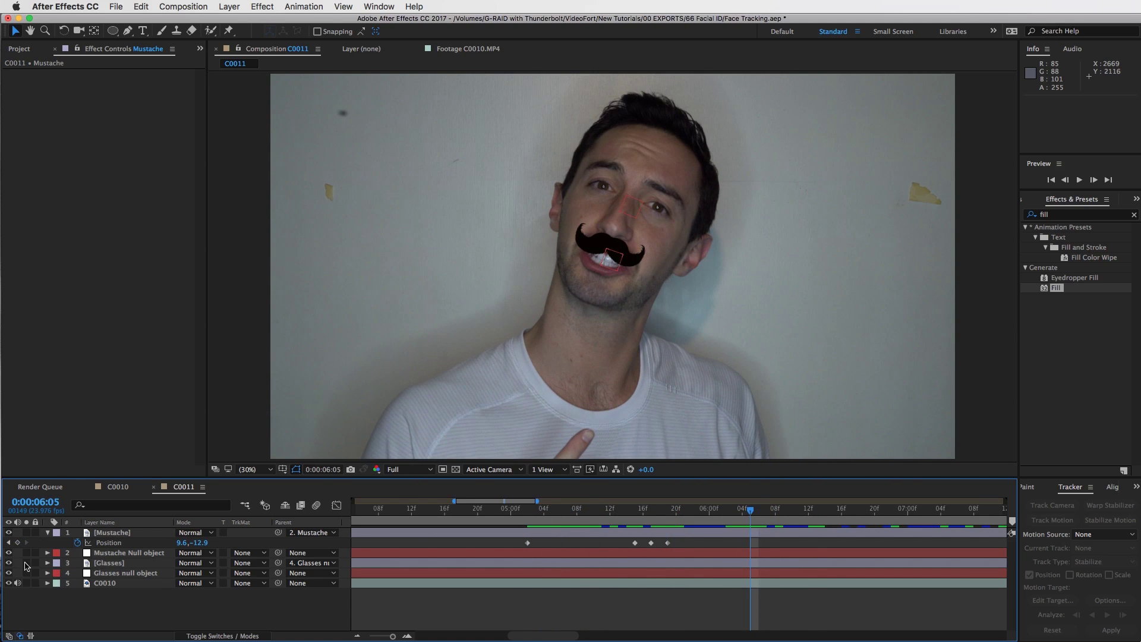
Step: Hide the Glasses null object and show the layer switch columns with Mustache selected
left_click(131, 573)
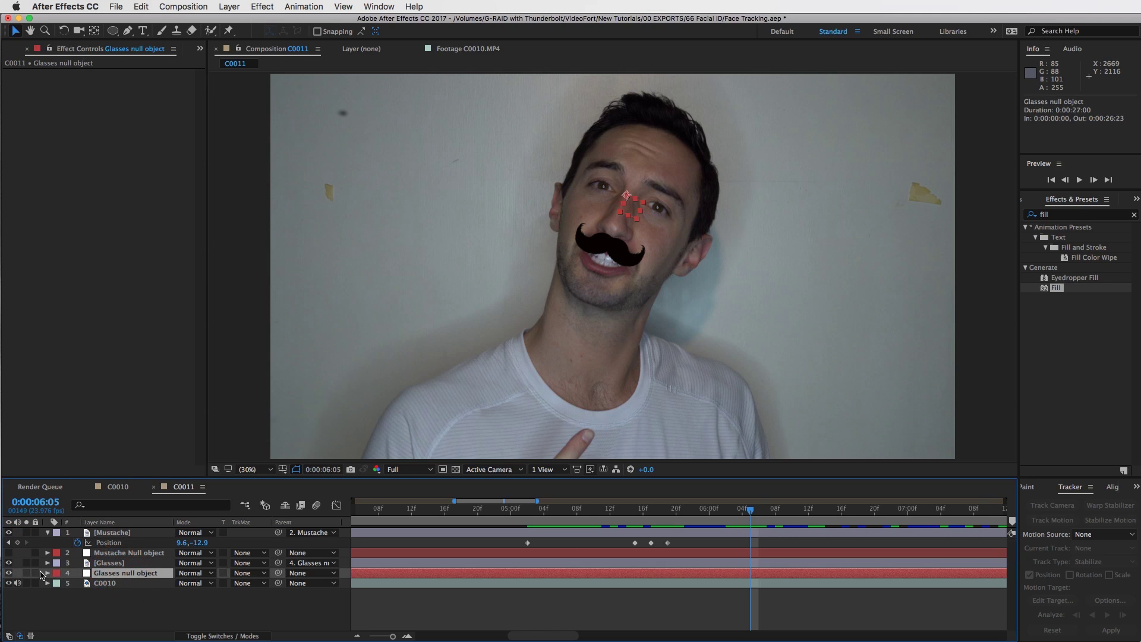
left_click(8, 572)
left_click(817, 510)
key("minus")
key("minus")
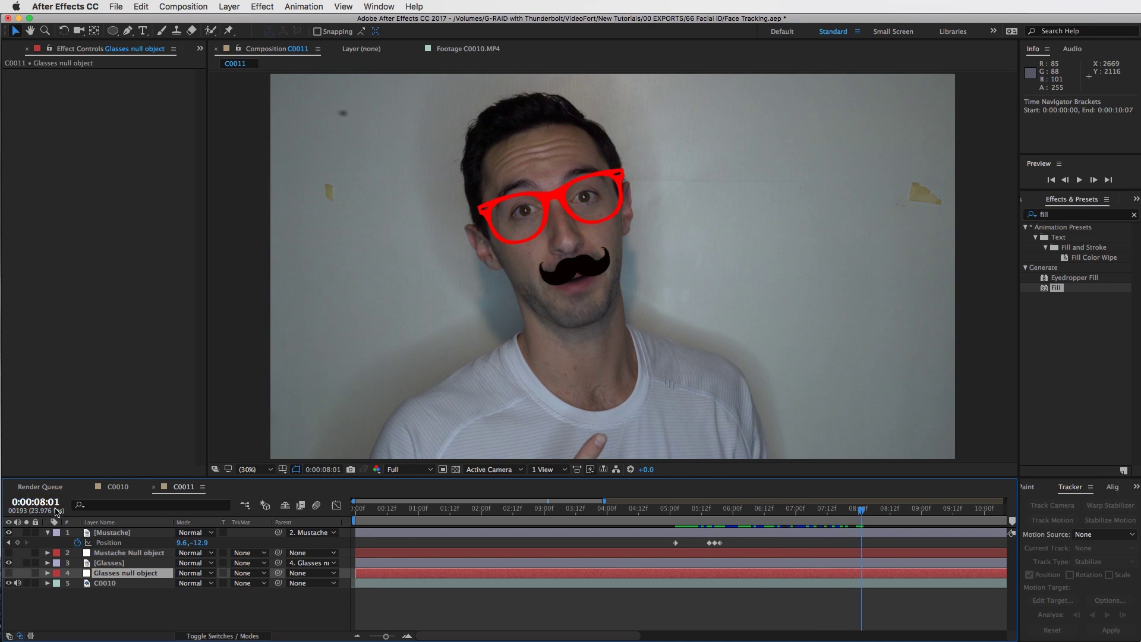
left_click(118, 533)
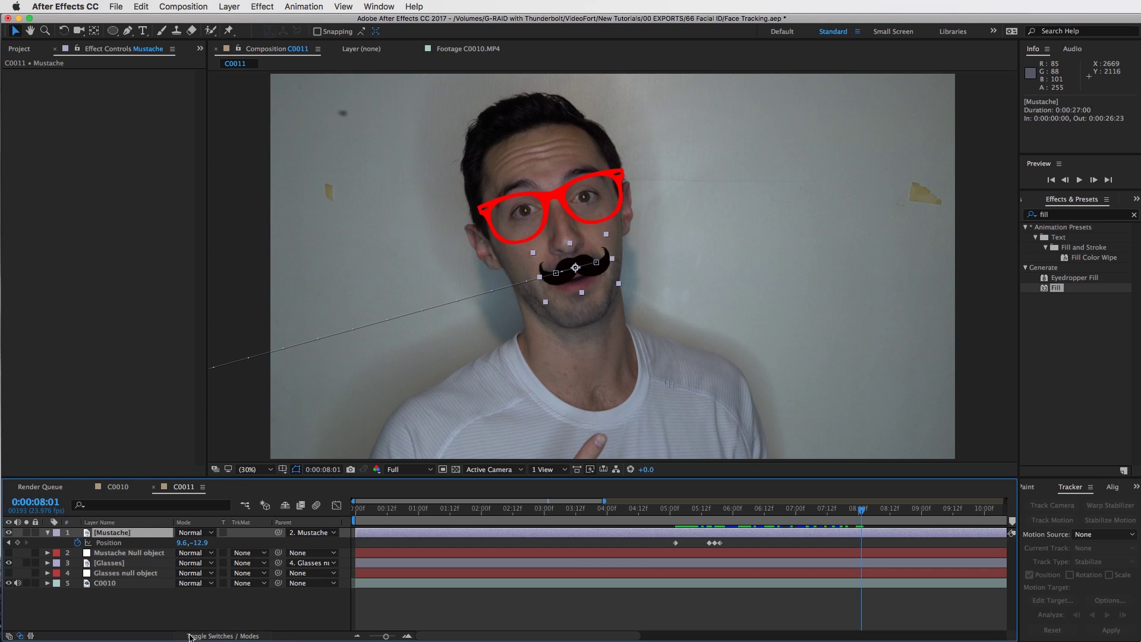
left_click(218, 636)
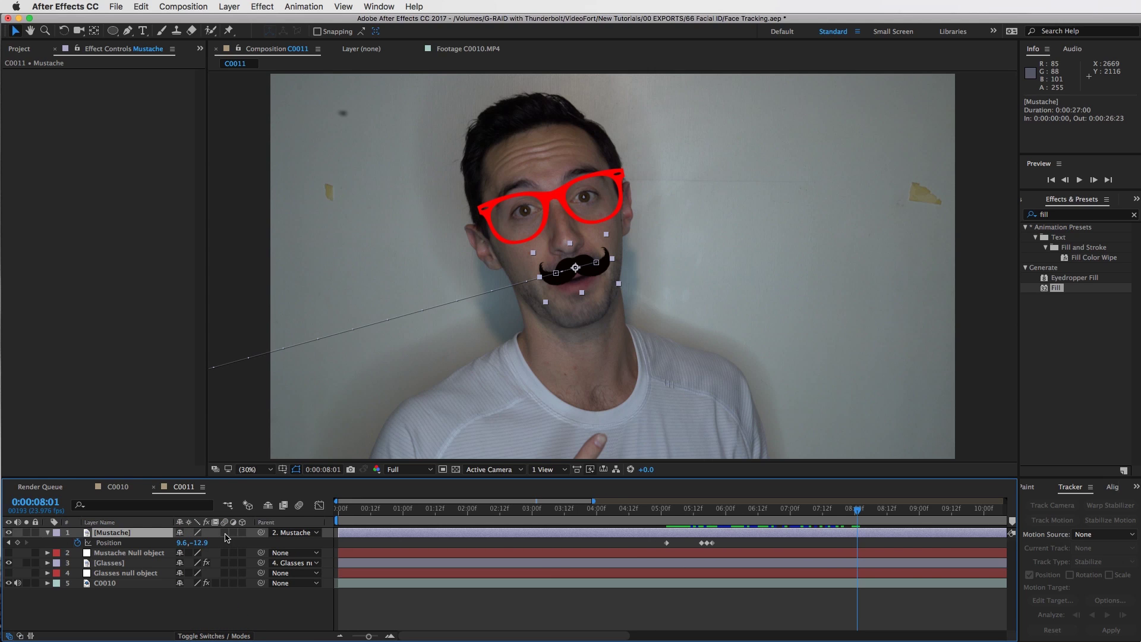
Step: Turn on motion blur for the Mustache and Glasses layers and the composition, then review frames 5:20–7:05
left_click(224, 534)
left_click(113, 563)
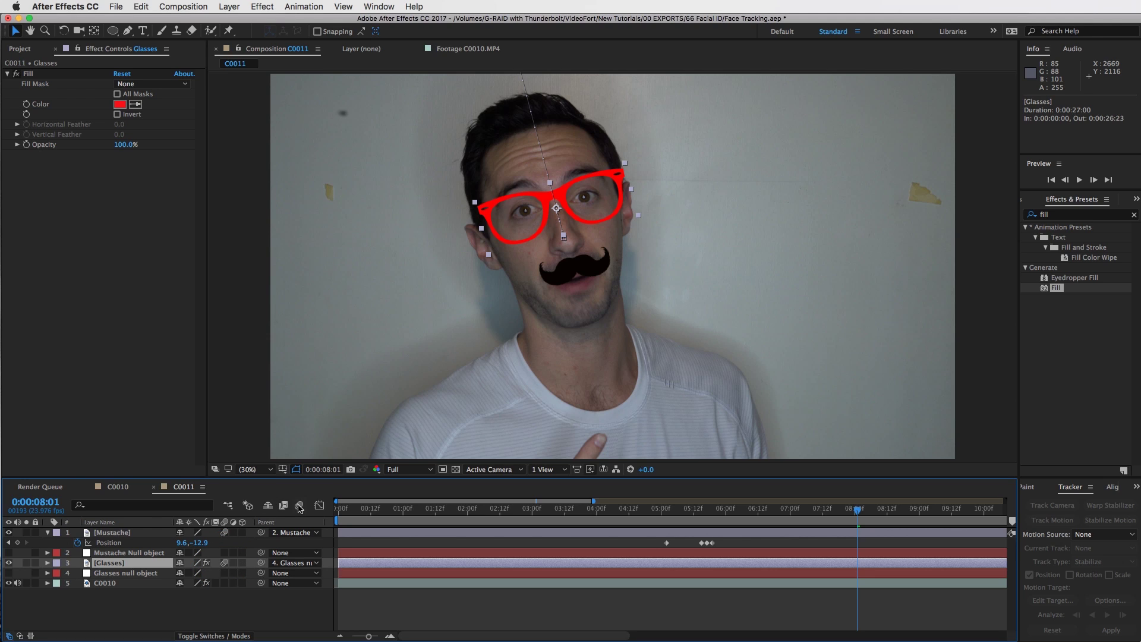
left_click(299, 507)
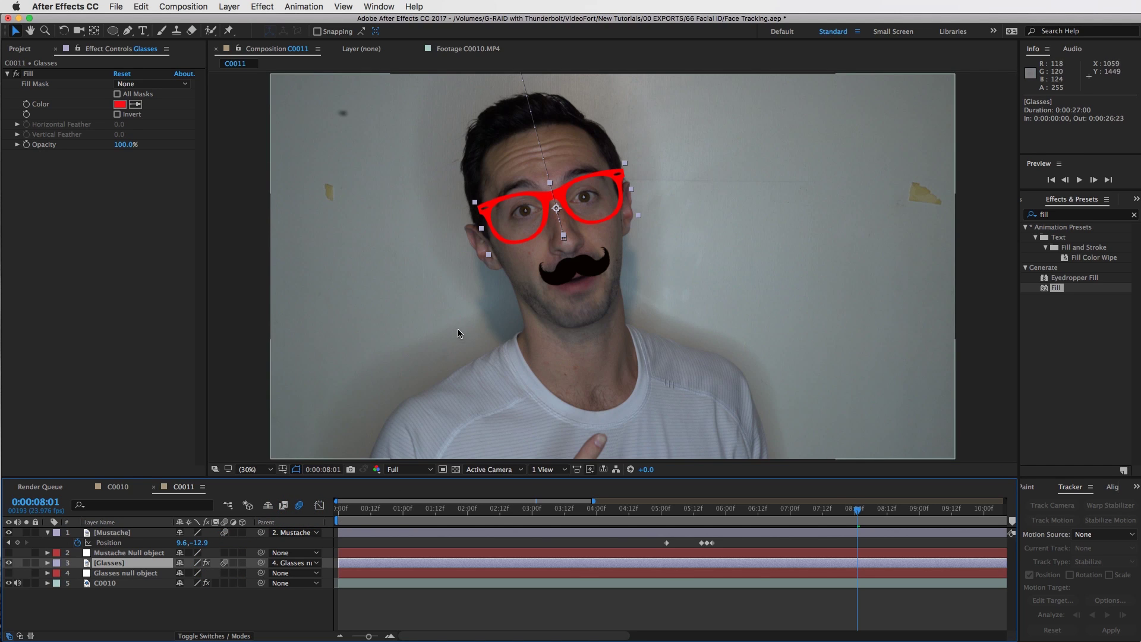
left_click_drag(857, 514, 780, 510)
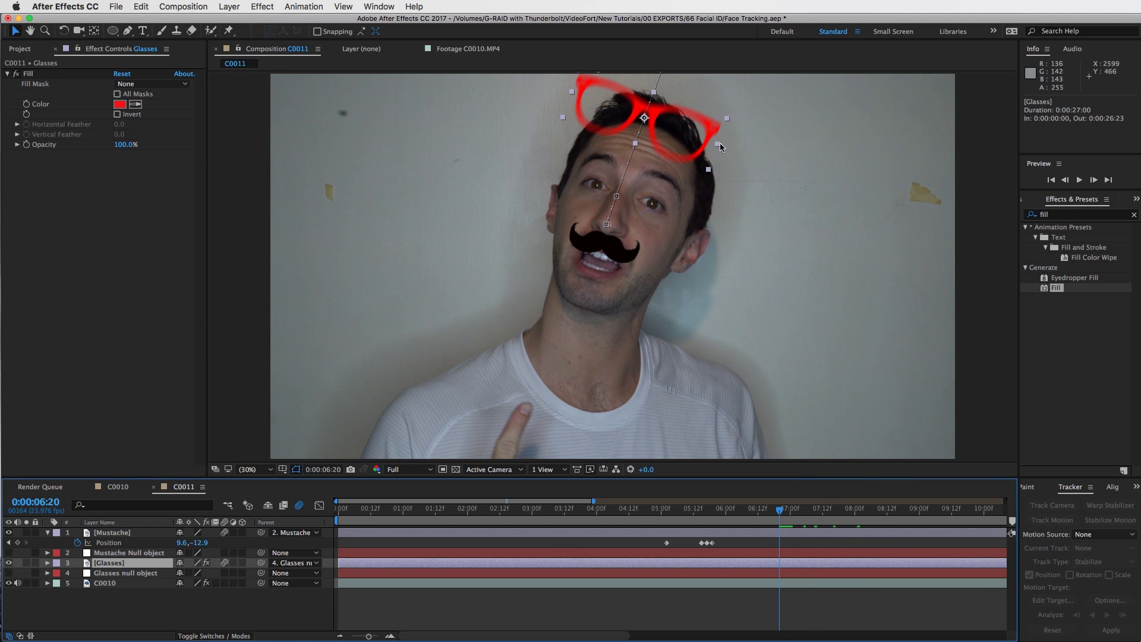
left_click_drag(766, 509, 951, 513)
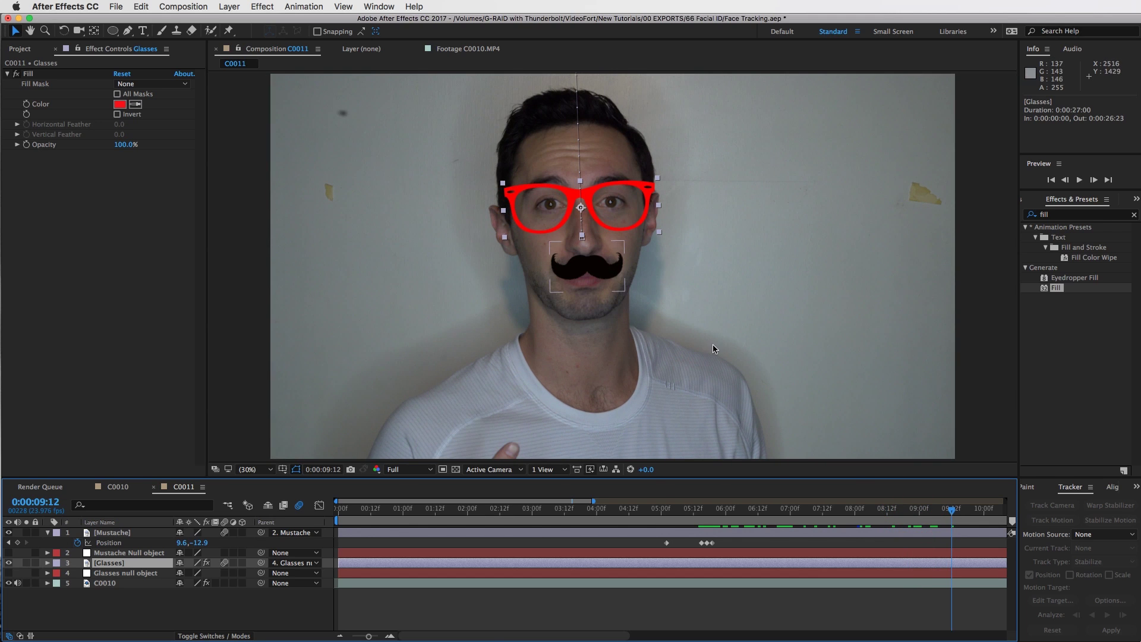
left_click_drag(366, 637, 355, 637)
left_click_drag(495, 507, 777, 523)
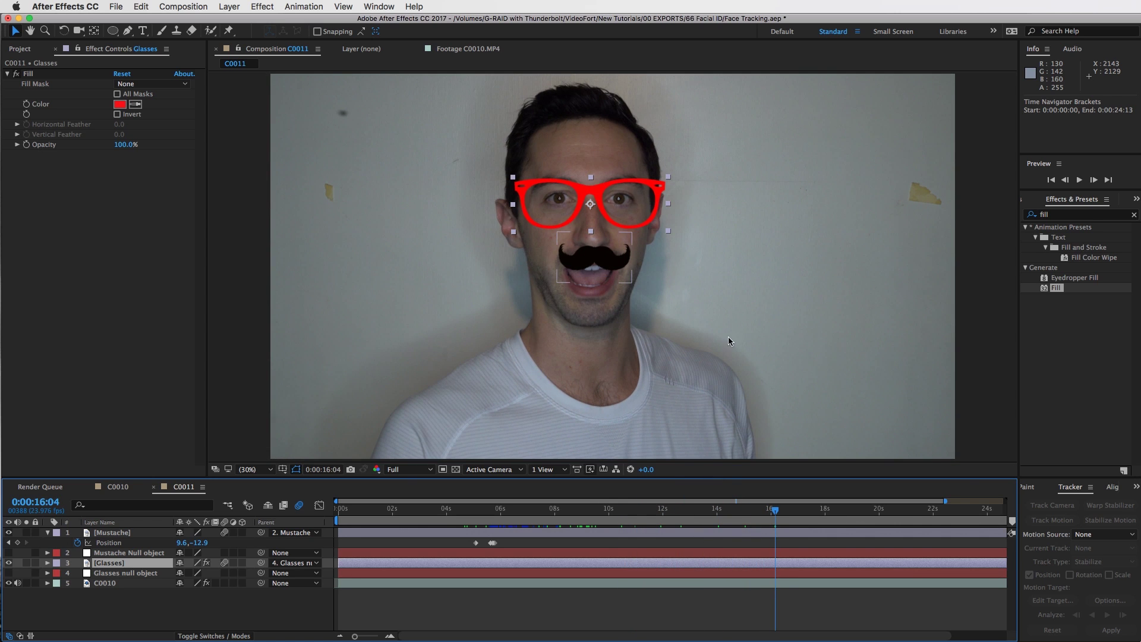
left_click(774, 514)
key("space")
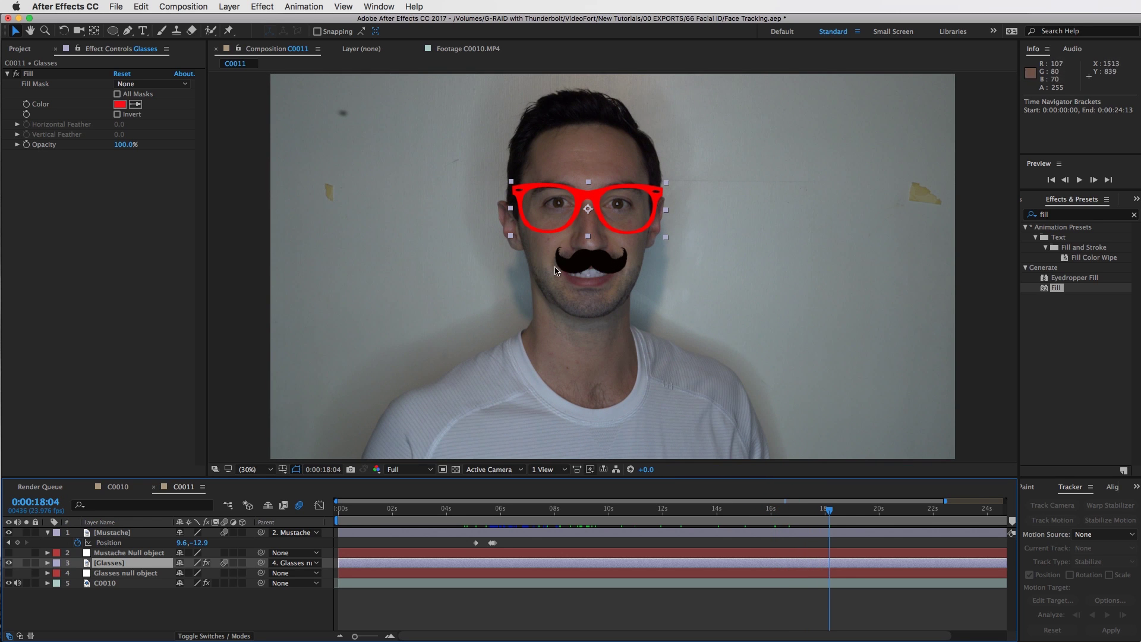
key("space")
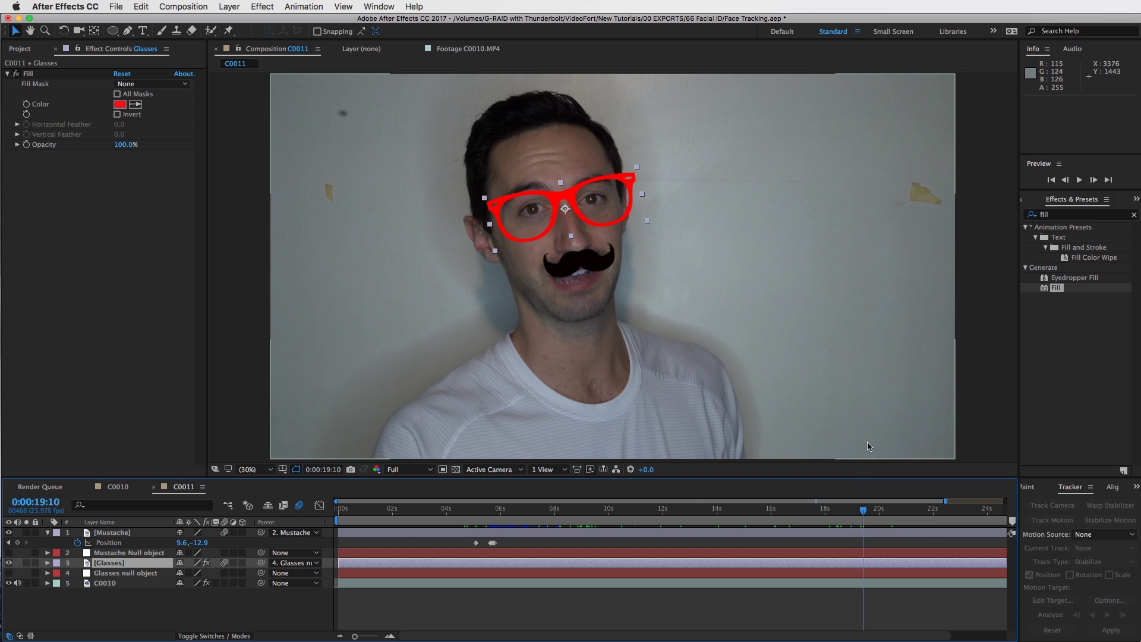
left_click_drag(862, 505, 912, 522)
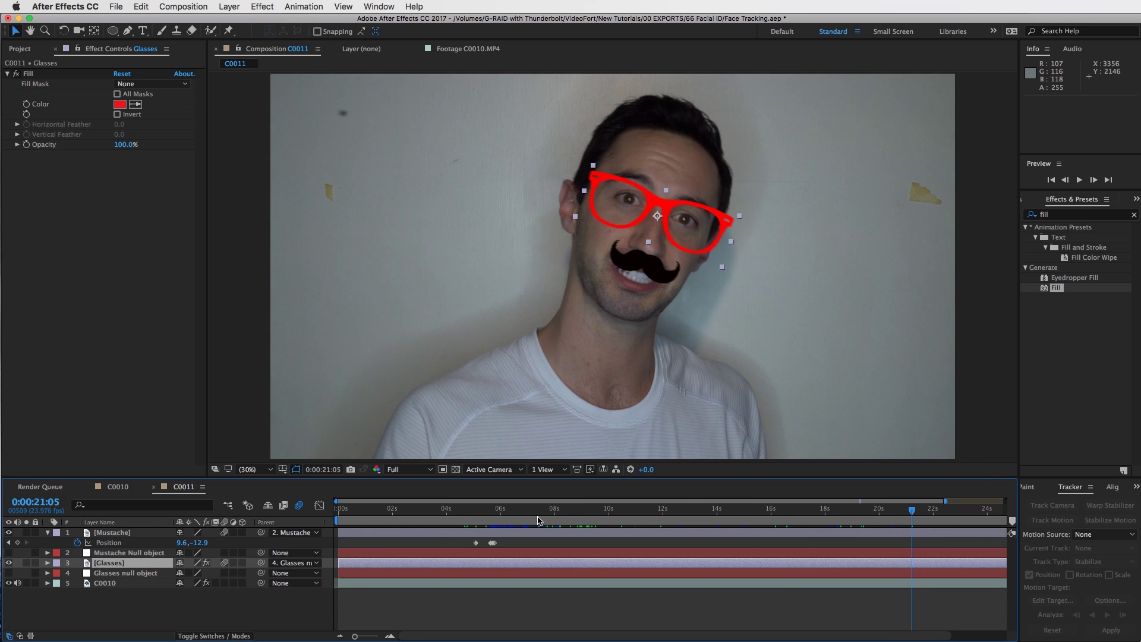
left_click_drag(530, 511, 539, 514)
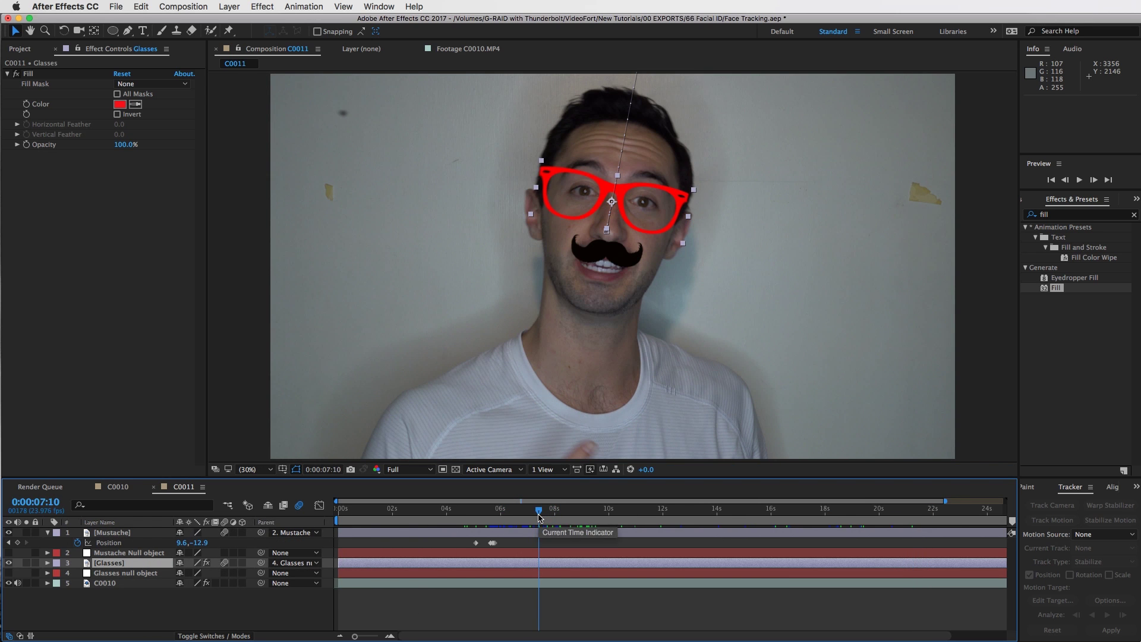